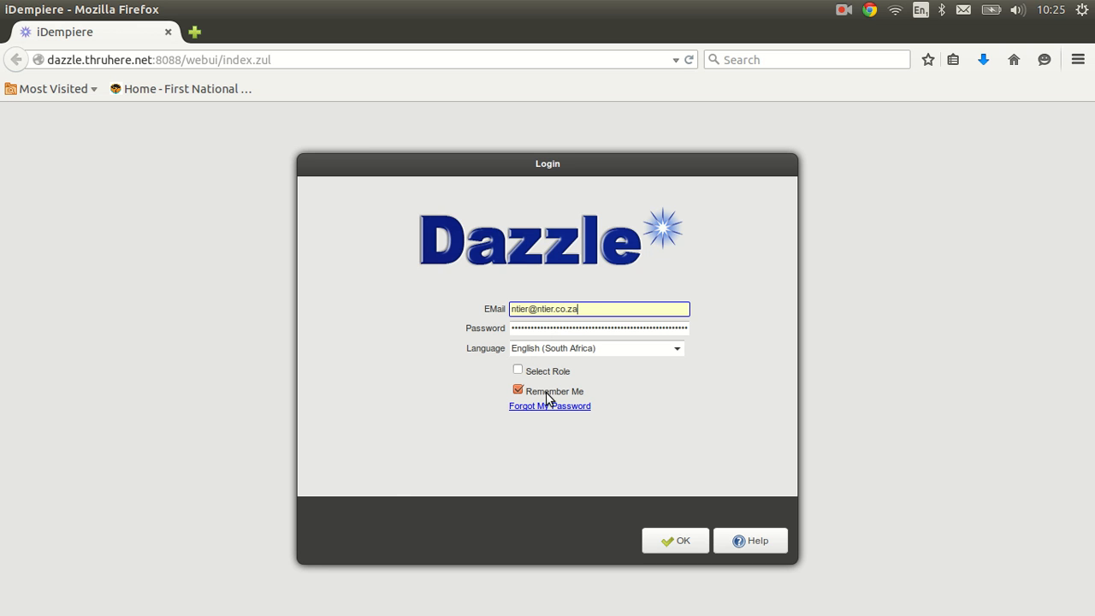
Step: Log in with role selection, keeping client Demo and role Demo Admin
click(517, 369)
click(666, 540)
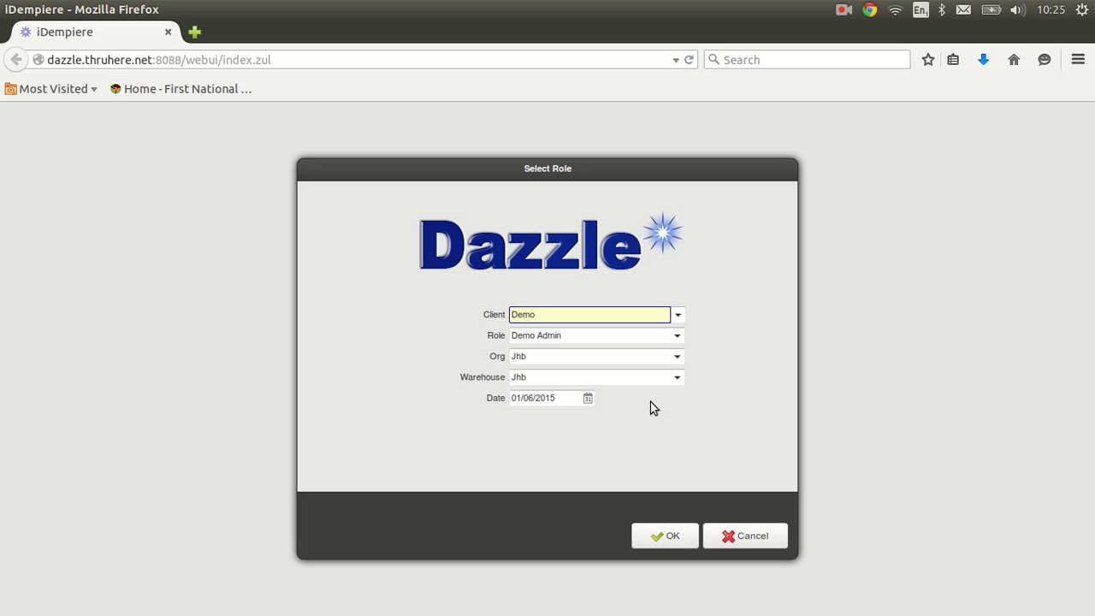
click(678, 316)
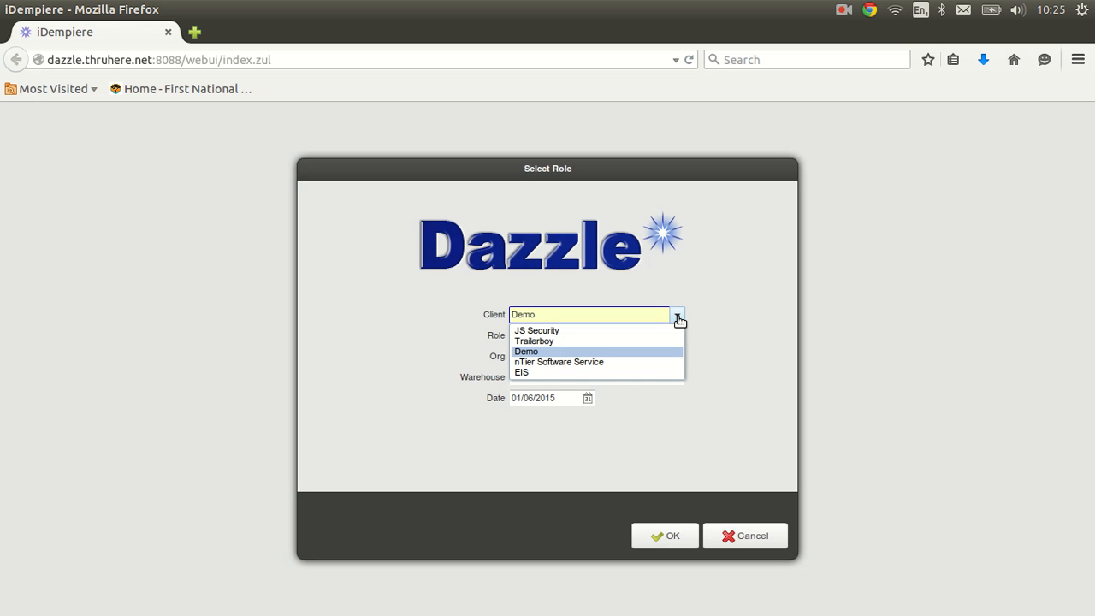
click(678, 317)
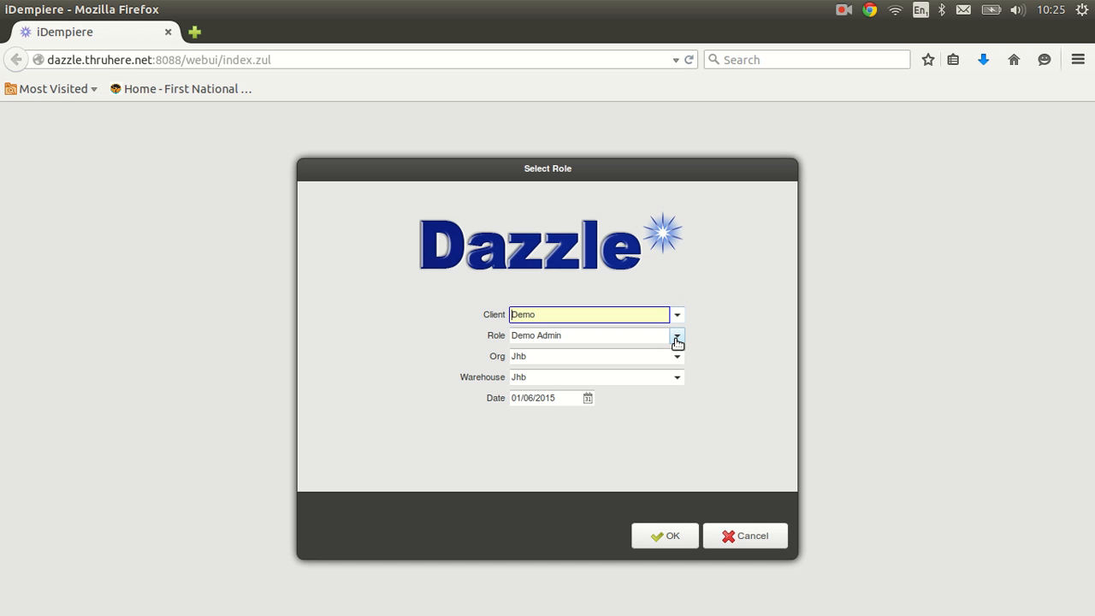
click(677, 341)
click(676, 341)
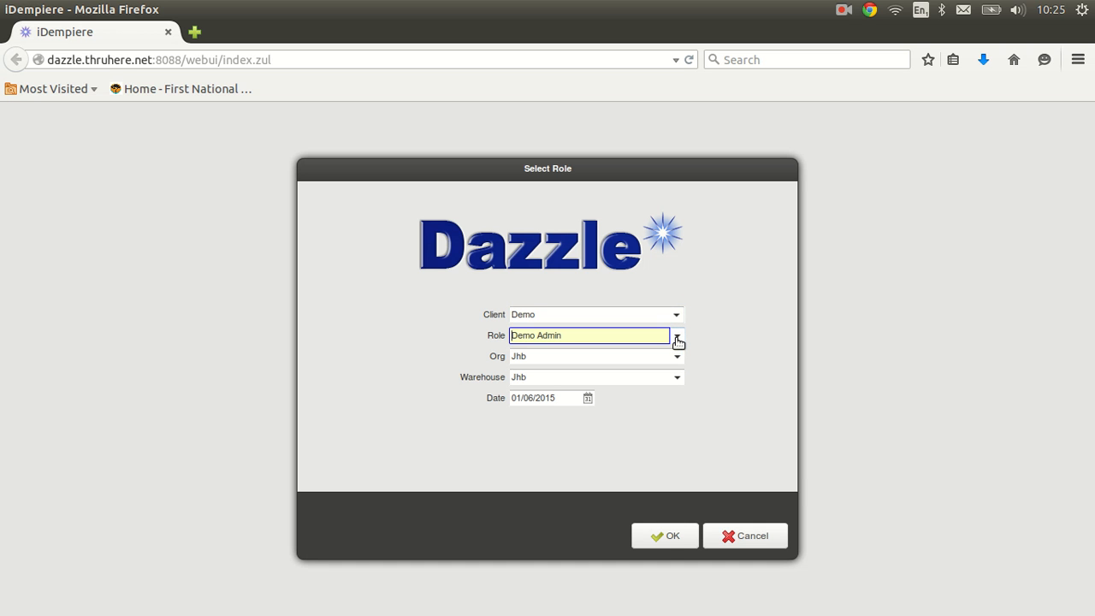
click(669, 537)
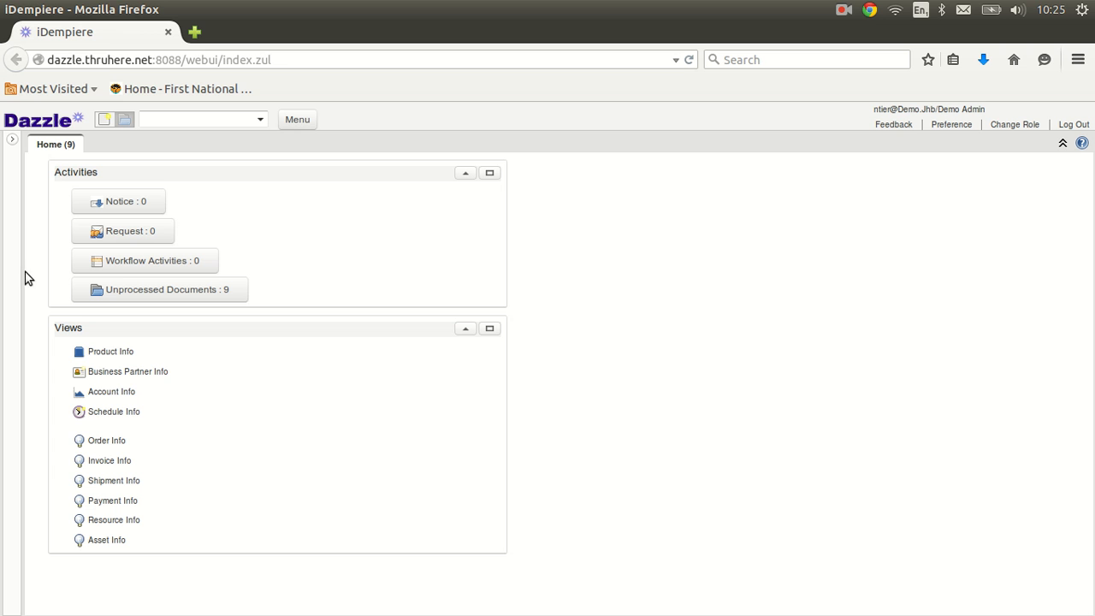
Step: Expand the side panel, move the Favourites panel onto the dashboard, then hide the panel
click(14, 142)
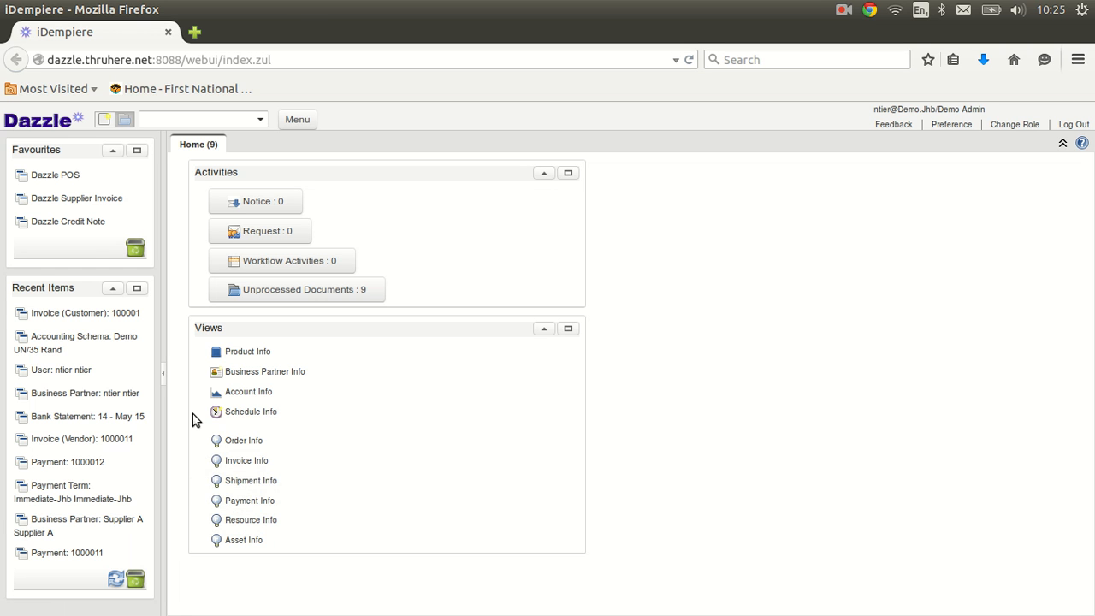
drag(67, 152, 637, 229)
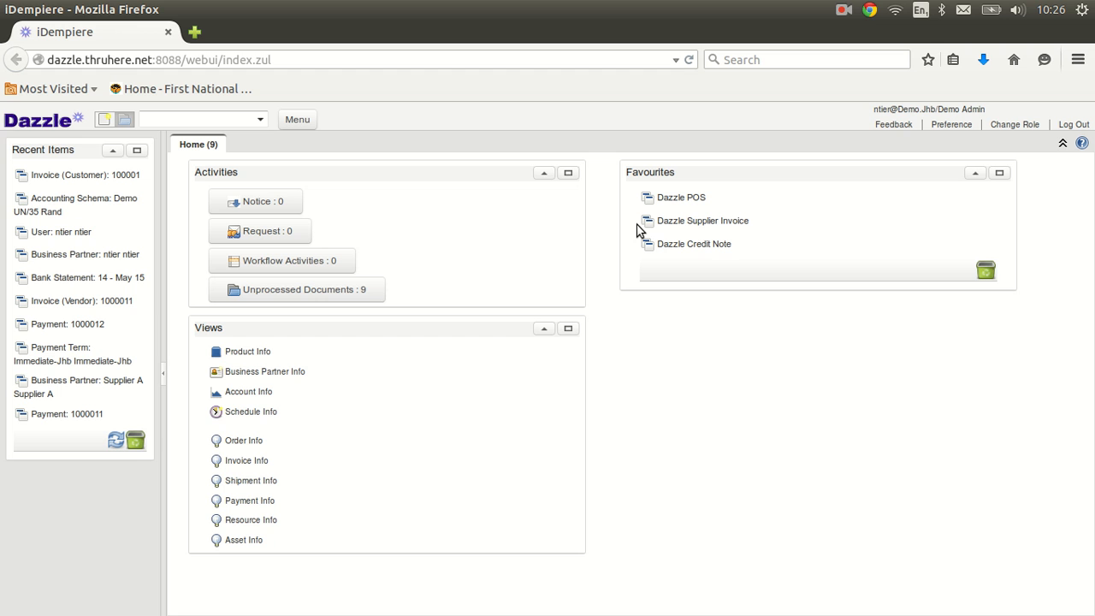
click(163, 373)
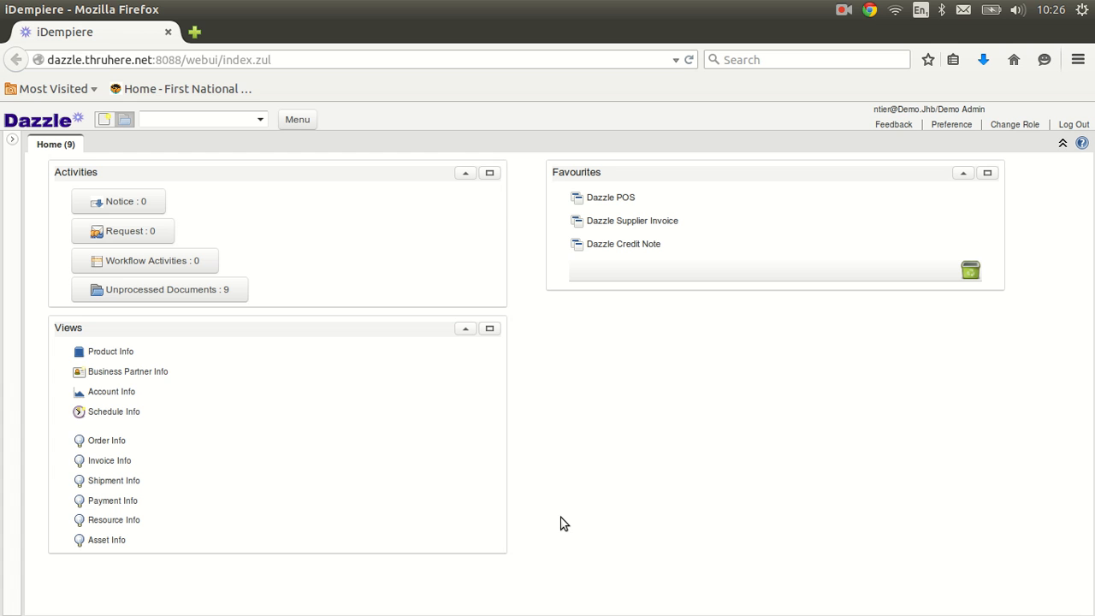
Step: Move the Favourites panel back into the side panel and try dragging Dazzle POS out
click(10, 139)
drag(702, 171, 19, 151)
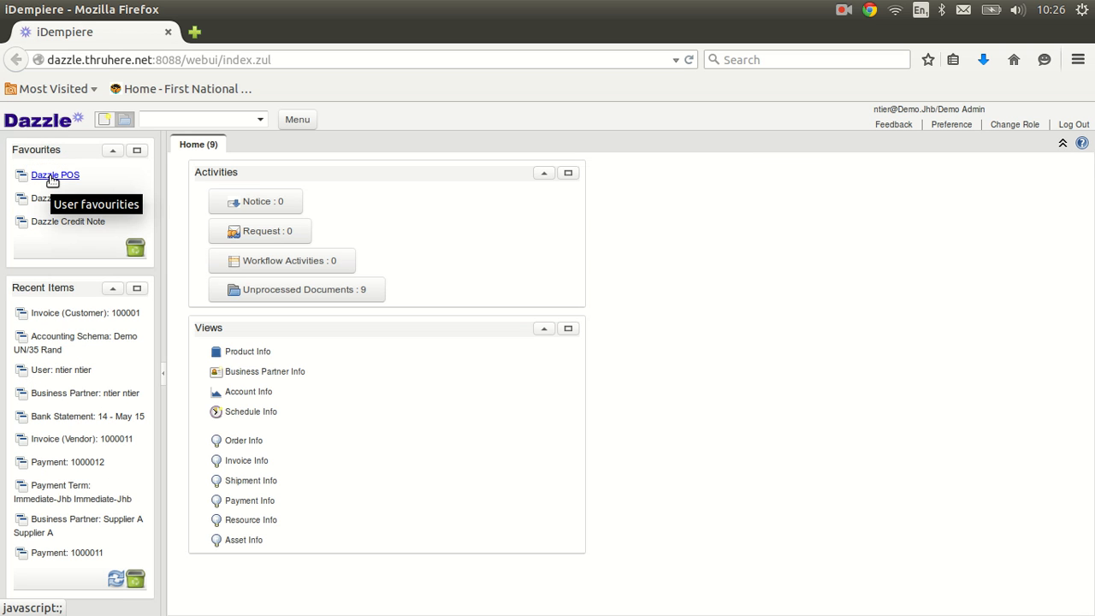
drag(52, 180, 38, 162)
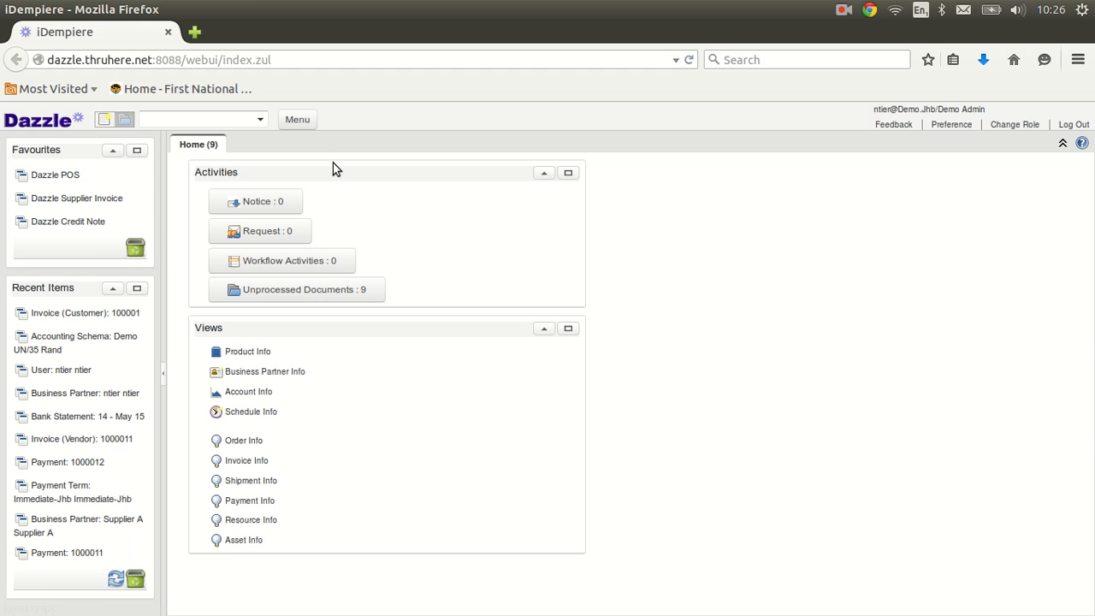
Step: Drag Sales Order from Quote-to-Invoice > Sales Orders toward Favourites, then collapse the side panel
click(290, 121)
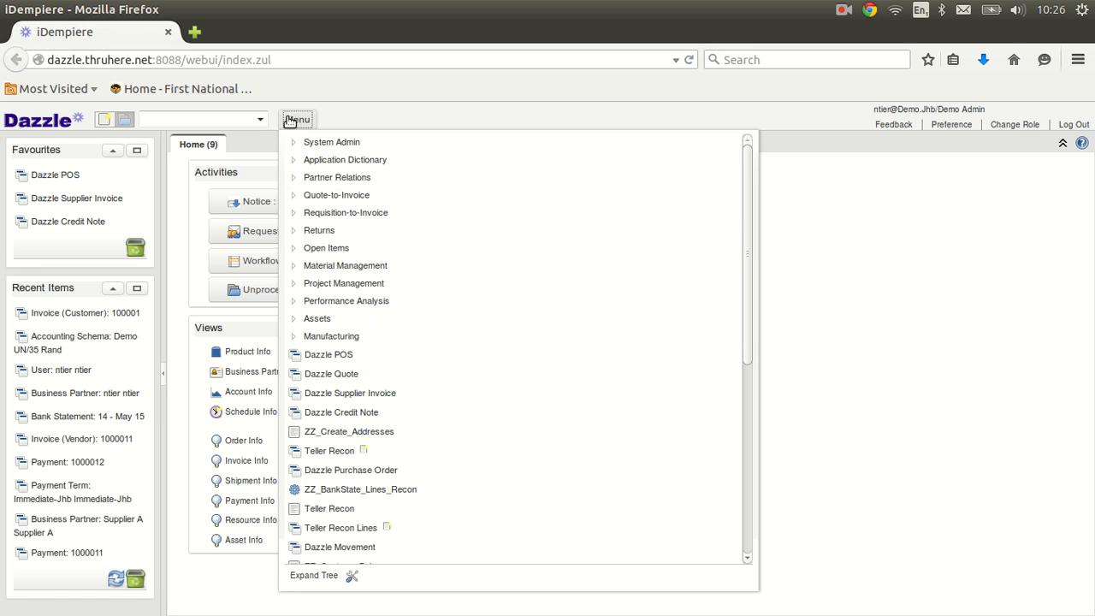
click(294, 196)
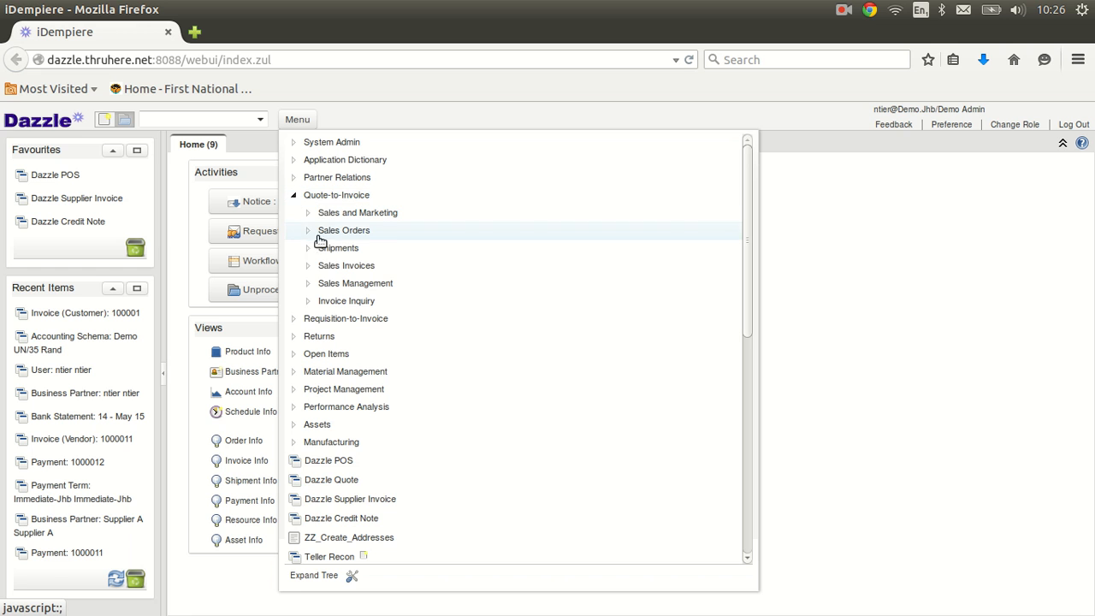
click(306, 232)
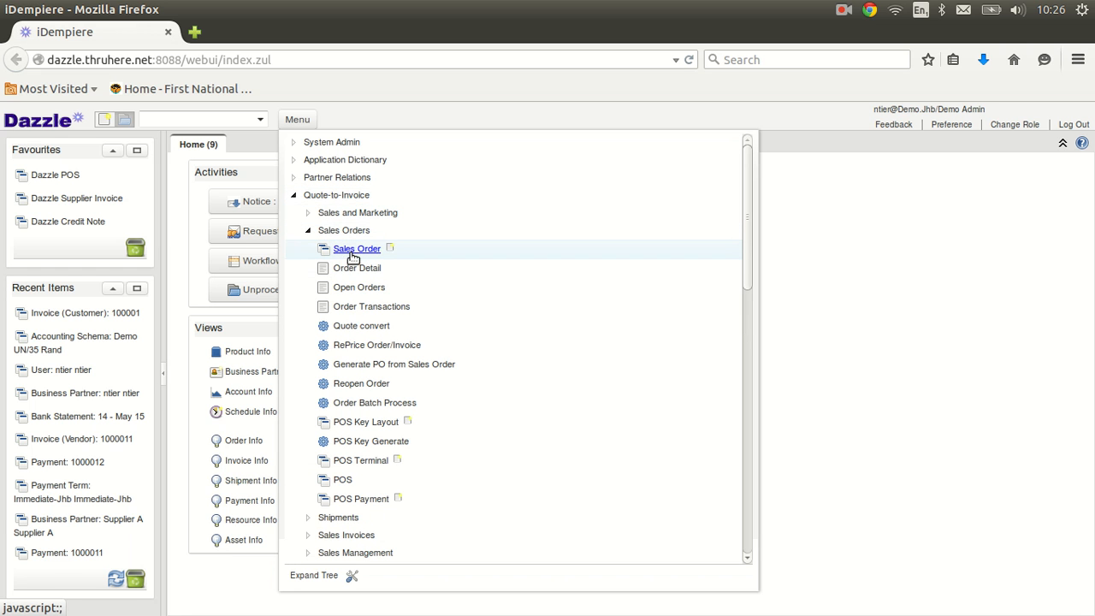
mouse_move(352, 253)
mouse_down()
mouse_move(195, 216)
mouse_move(26, 151)
mouse_move(212, 242)
mouse_move(364, 269)
mouse_move(371, 253)
mouse_up()
click(456, 119)
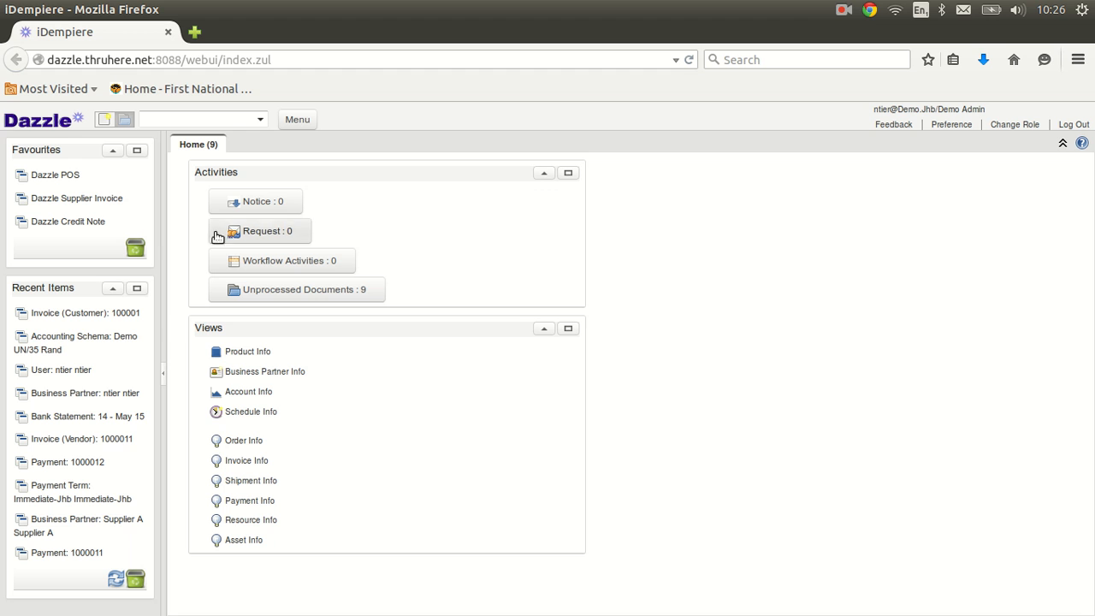
click(162, 375)
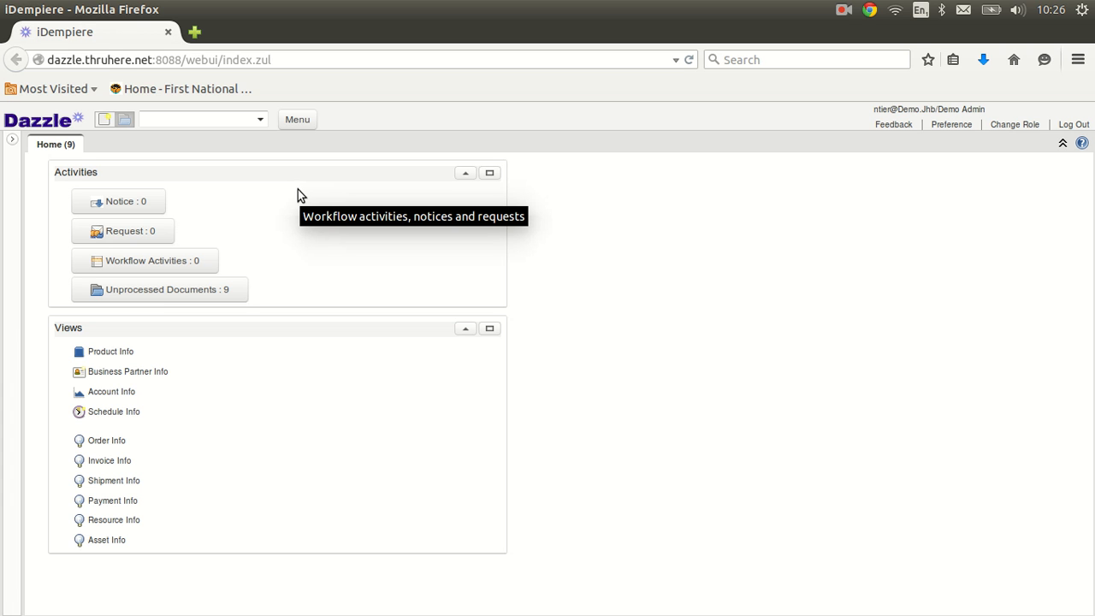
Step: Reopen the menu tree, collapse the Quote-to-Invoice folder and close the menu again
click(296, 122)
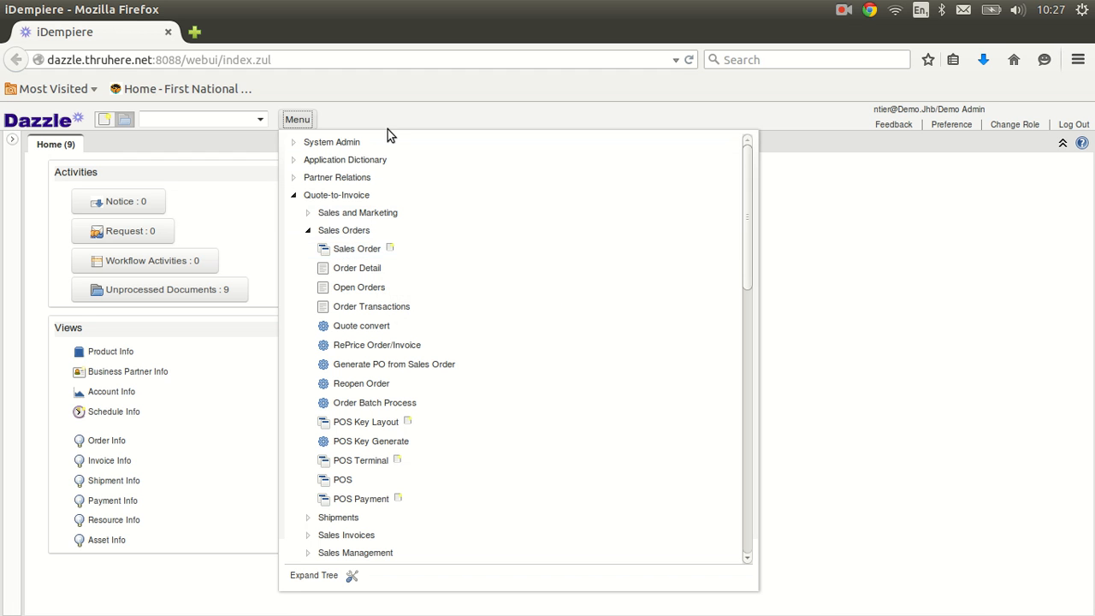
click(399, 109)
click(218, 125)
click(310, 122)
click(296, 195)
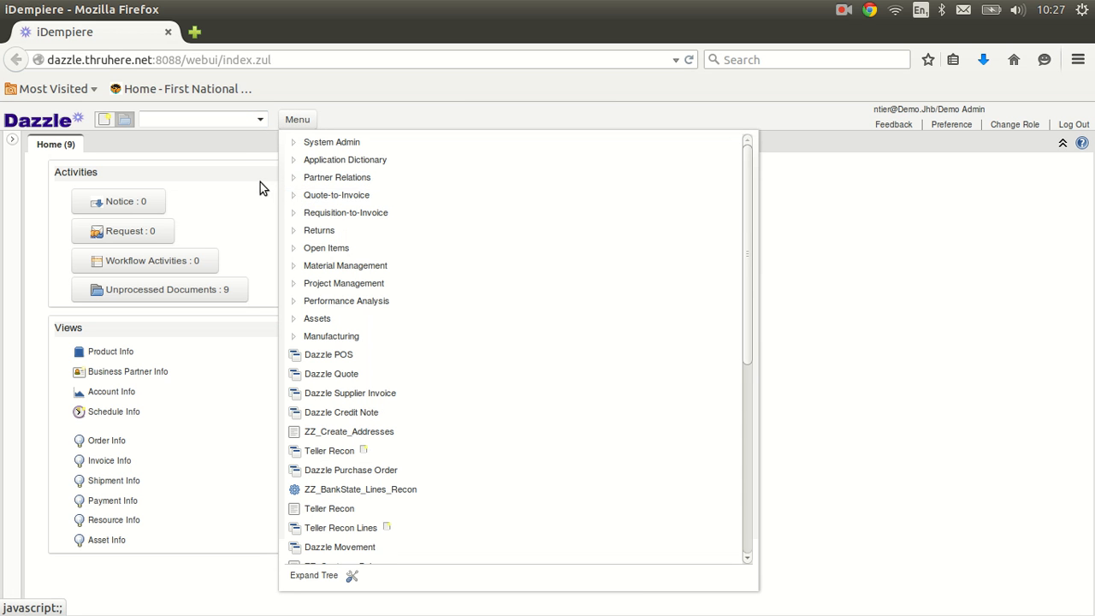
click(236, 119)
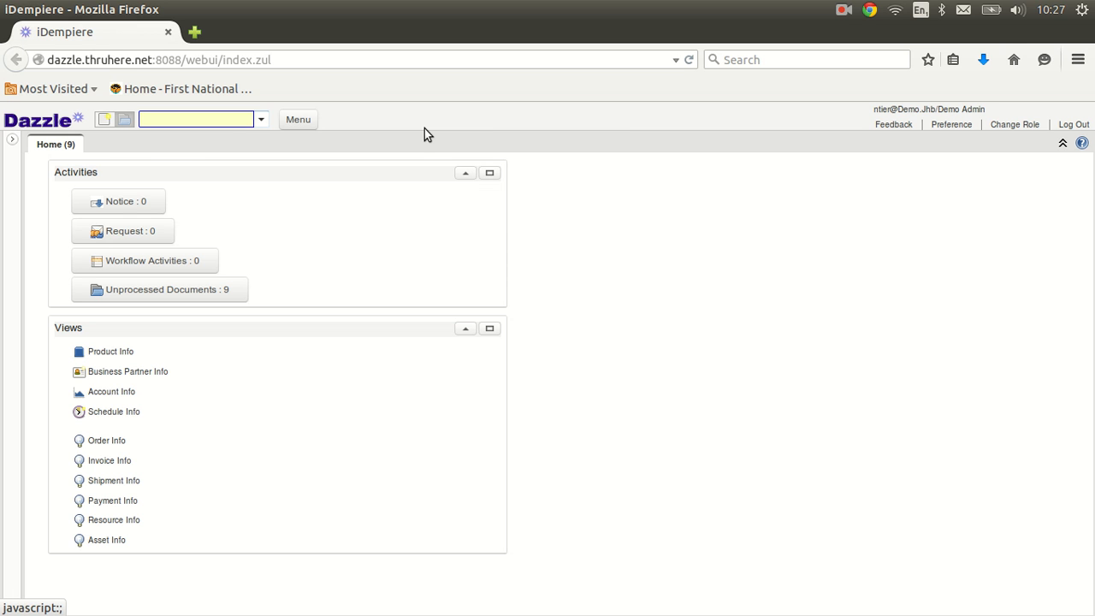
Step: Search the menu for 'sales' and dismiss the list of matching entries
text(sales)
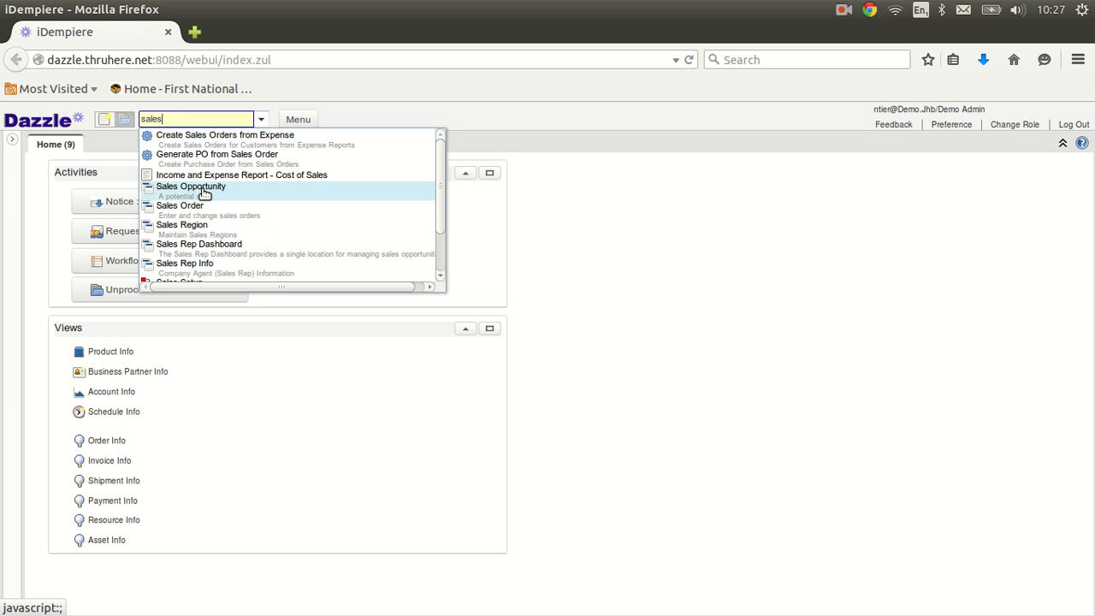
click(467, 103)
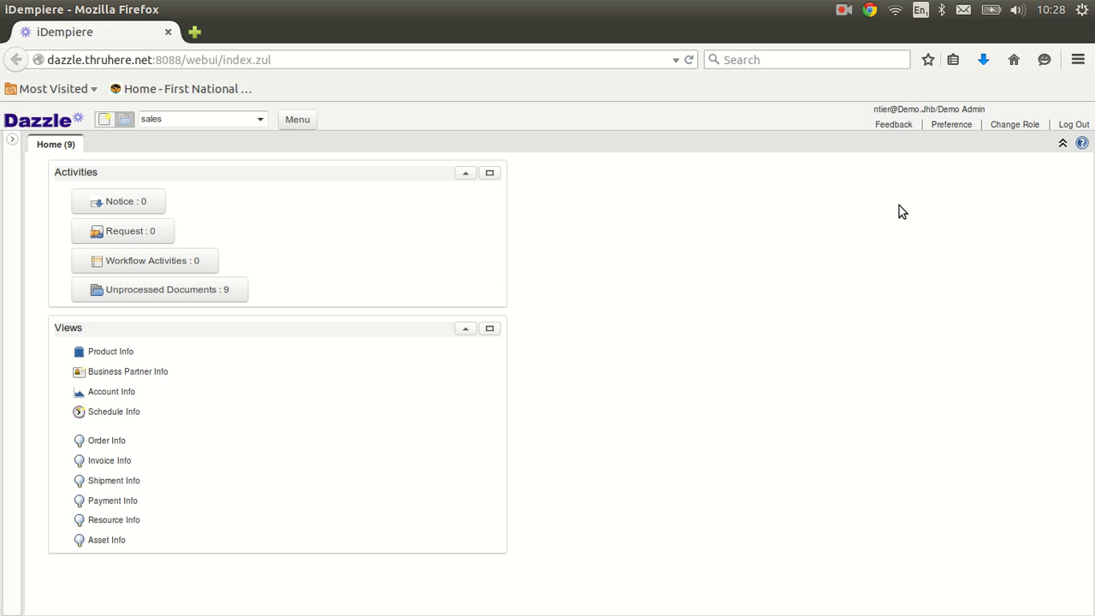
Step: Start an EMail to Support from Feedback, letting the html2canvas script continue running
click(894, 125)
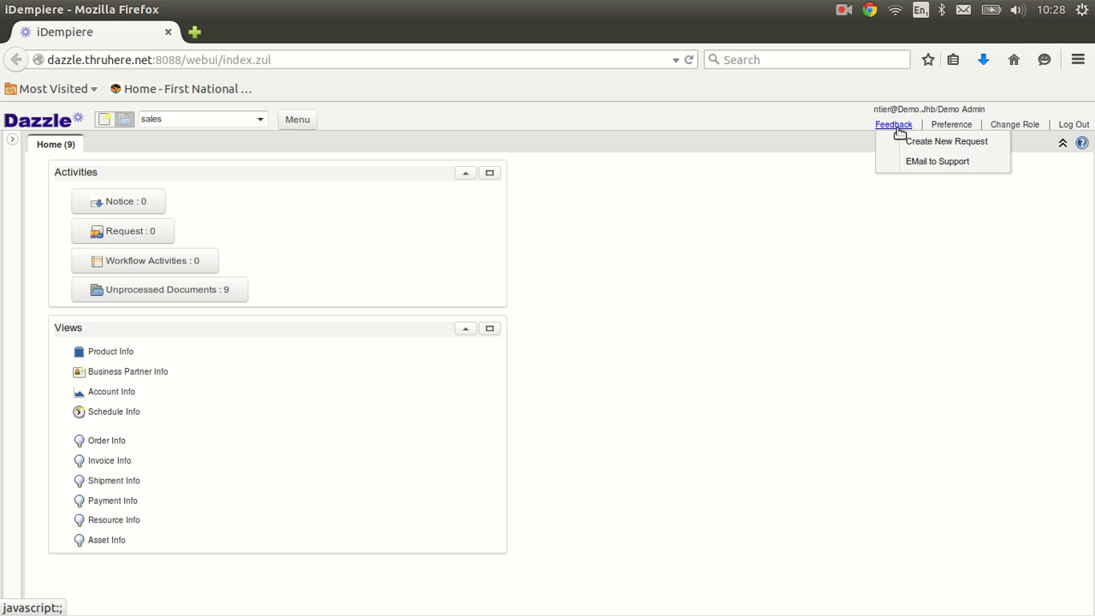
click(960, 161)
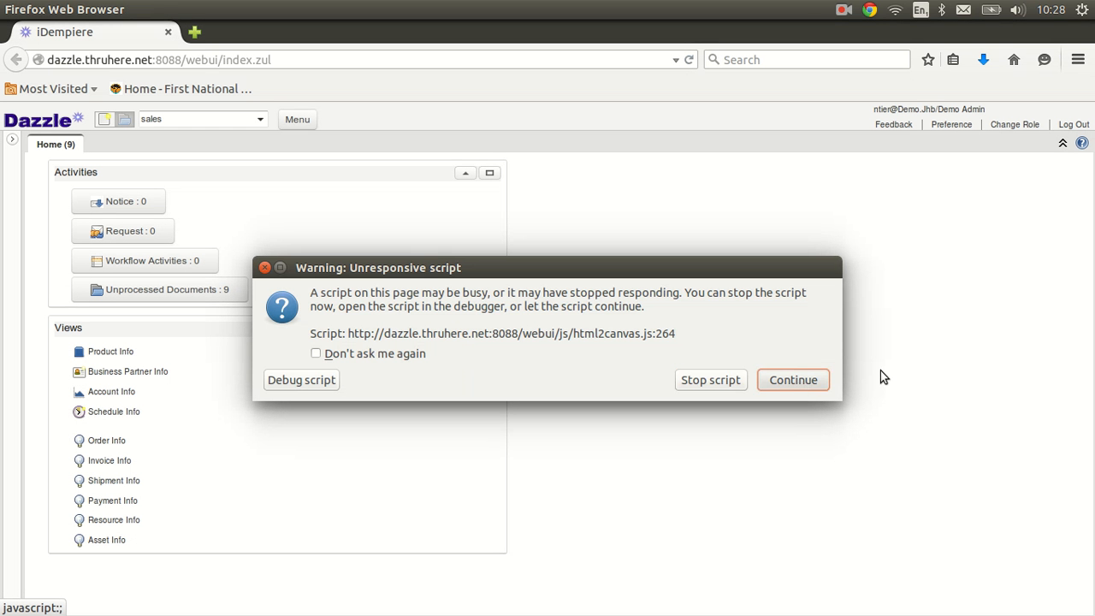
click(793, 381)
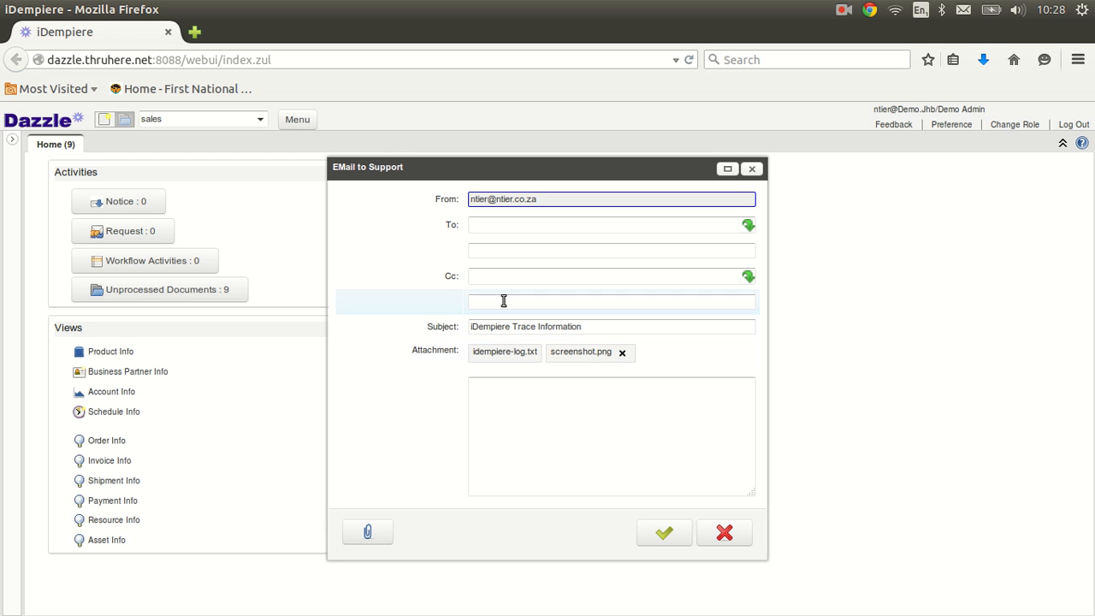
Step: Address the e-mail to the support address and begin the message with 'Hi,'
click(489, 251)
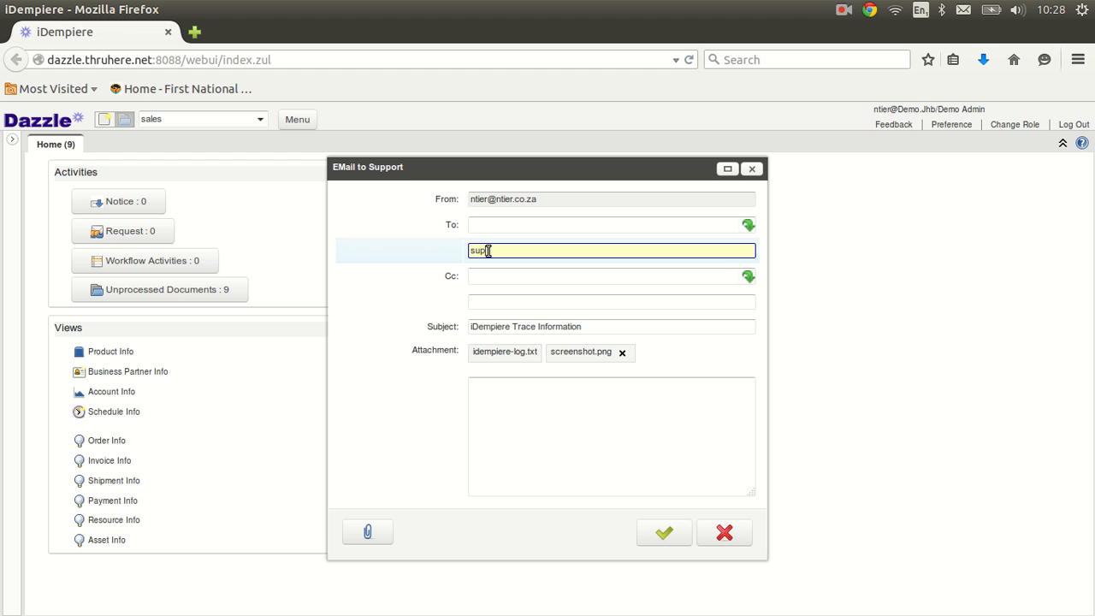
click(487, 276)
click(517, 397)
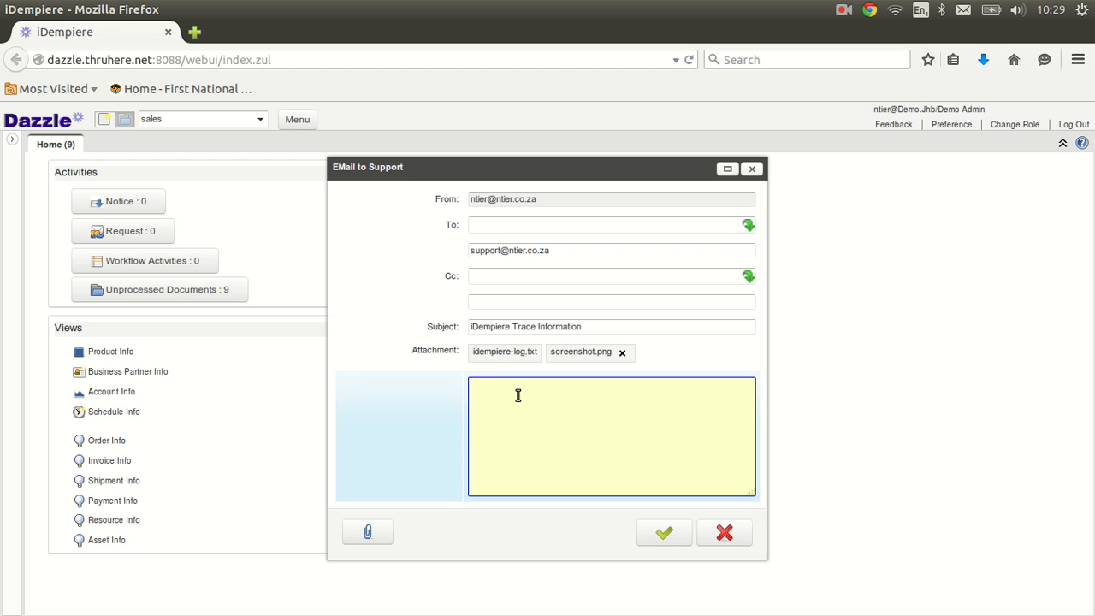
text(Hi,)
key(Return)
Step: Browse for a file attachment, close the upload window, and cancel the e-mail unsent
click(369, 533)
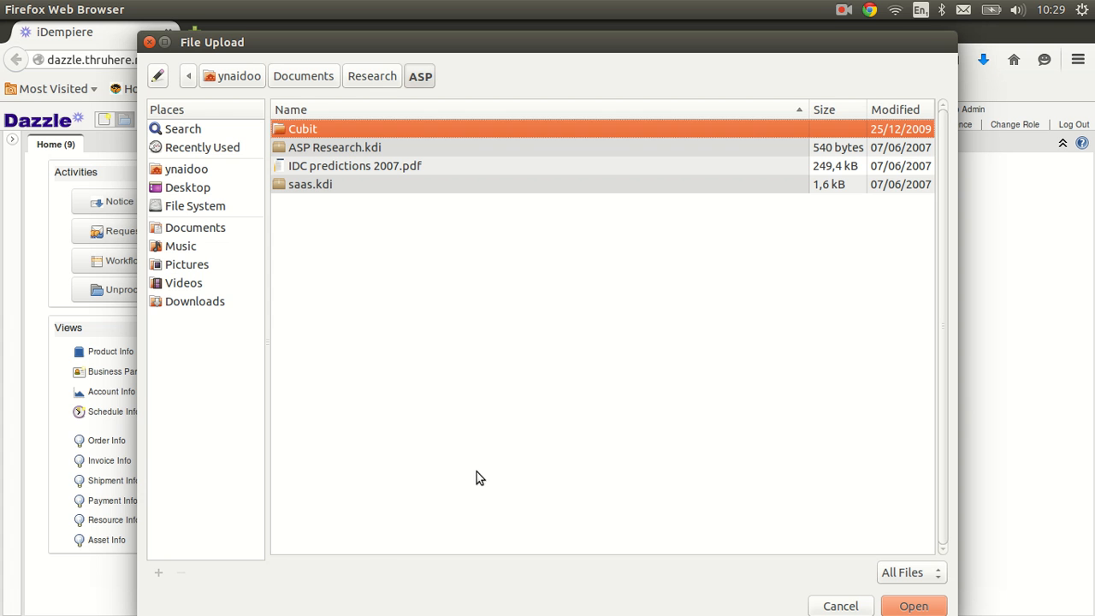
click(324, 76)
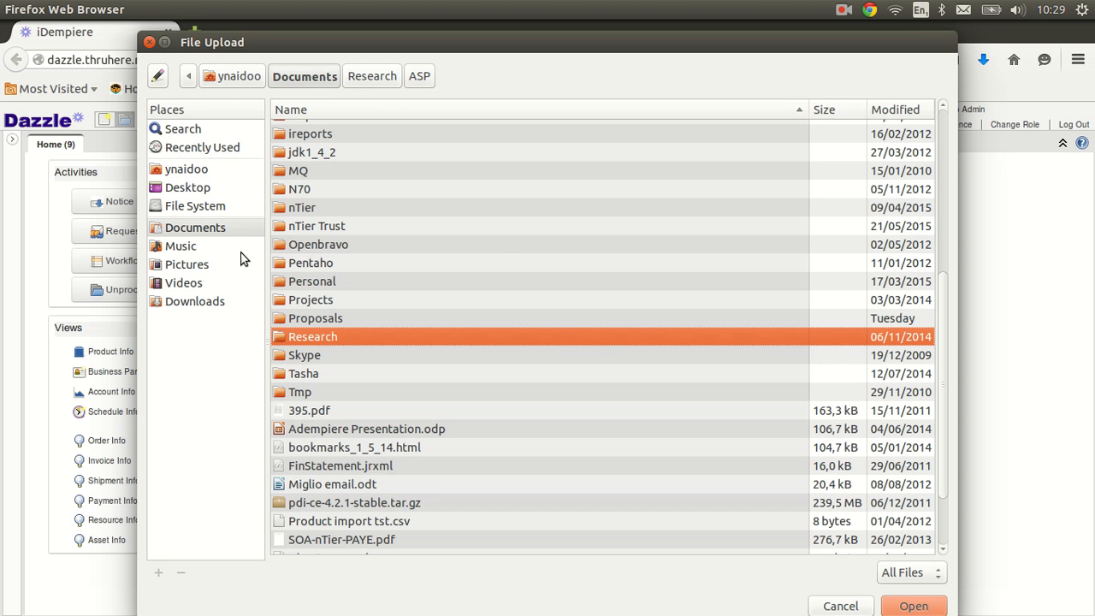
click(149, 42)
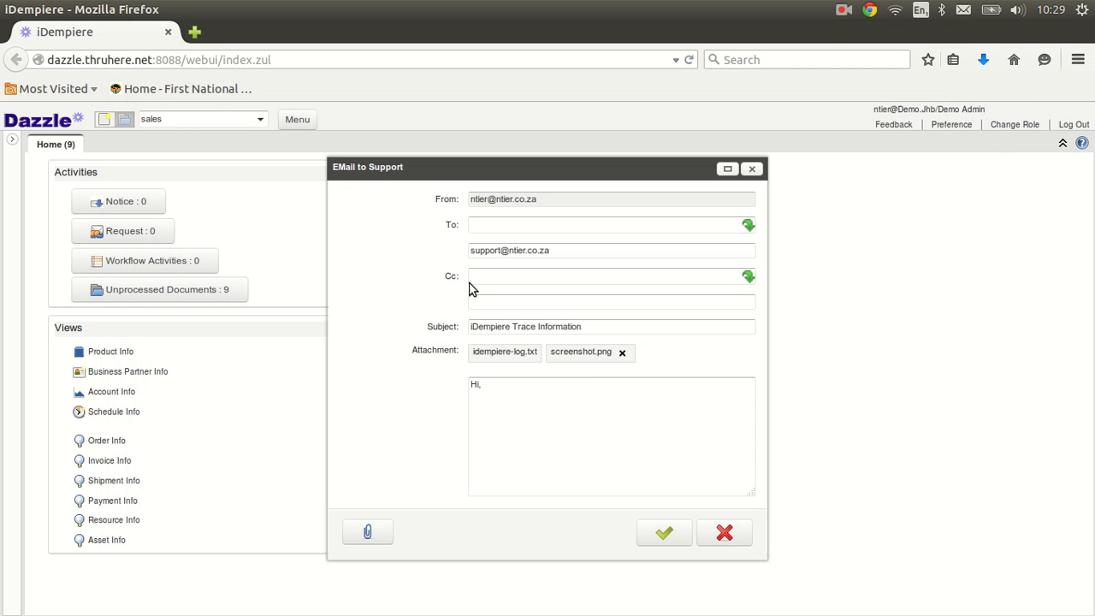
click(723, 535)
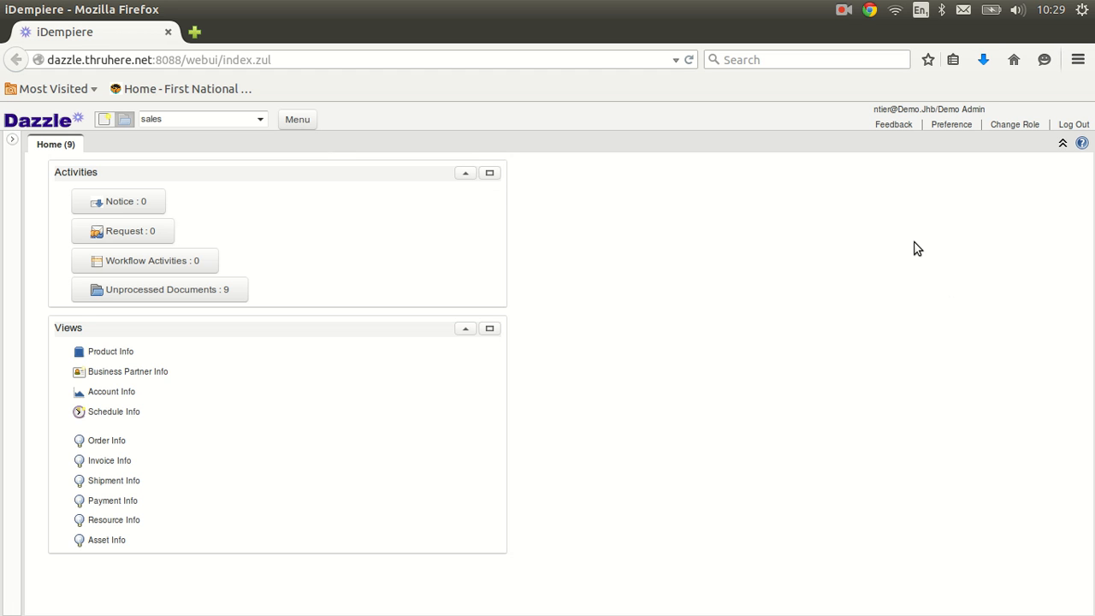
Step: Reload the session as Demo Admin via Change Role, then switch to the Impress slides
click(1015, 127)
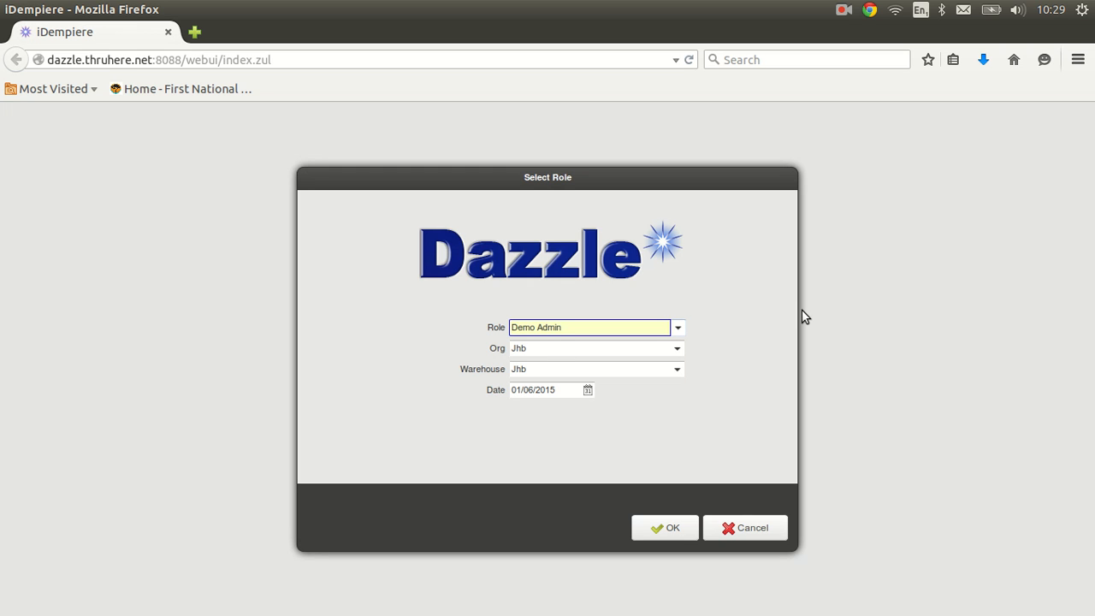
click(677, 327)
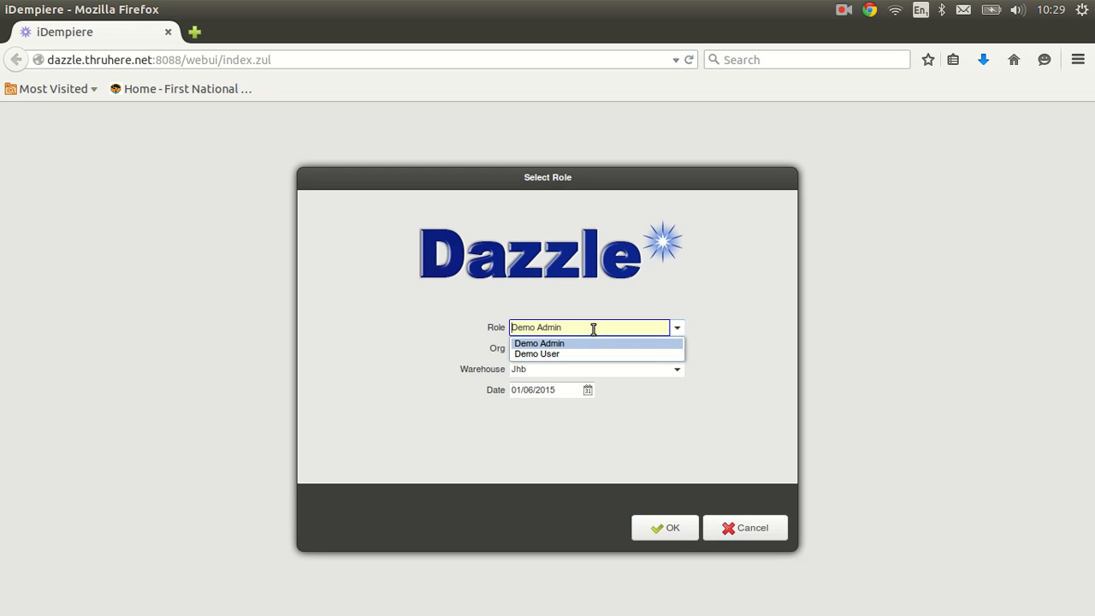
click(526, 343)
click(672, 539)
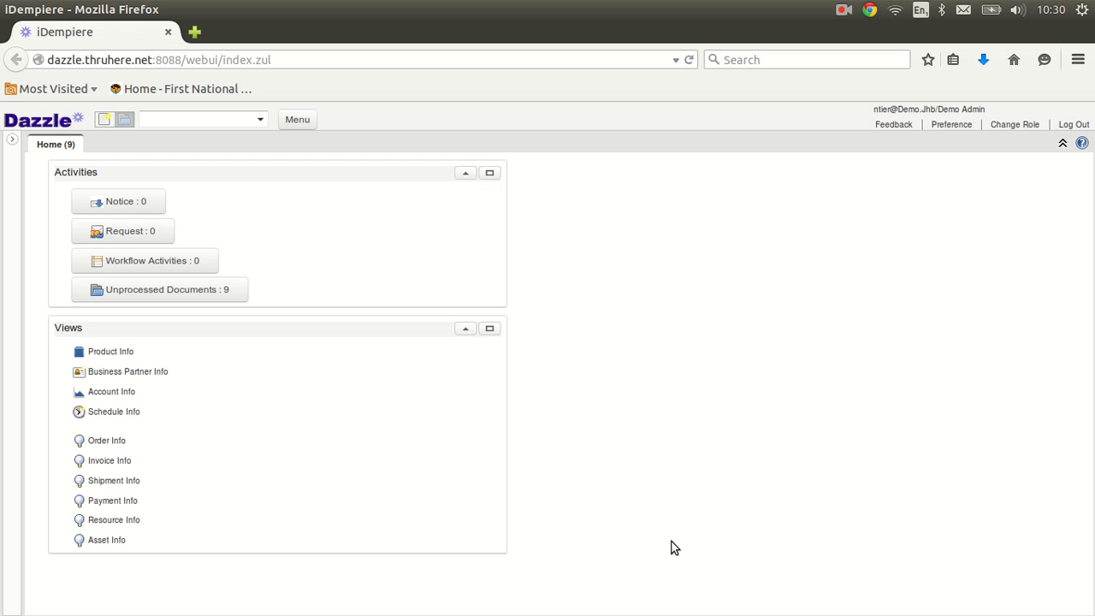
key(alt+Tab)
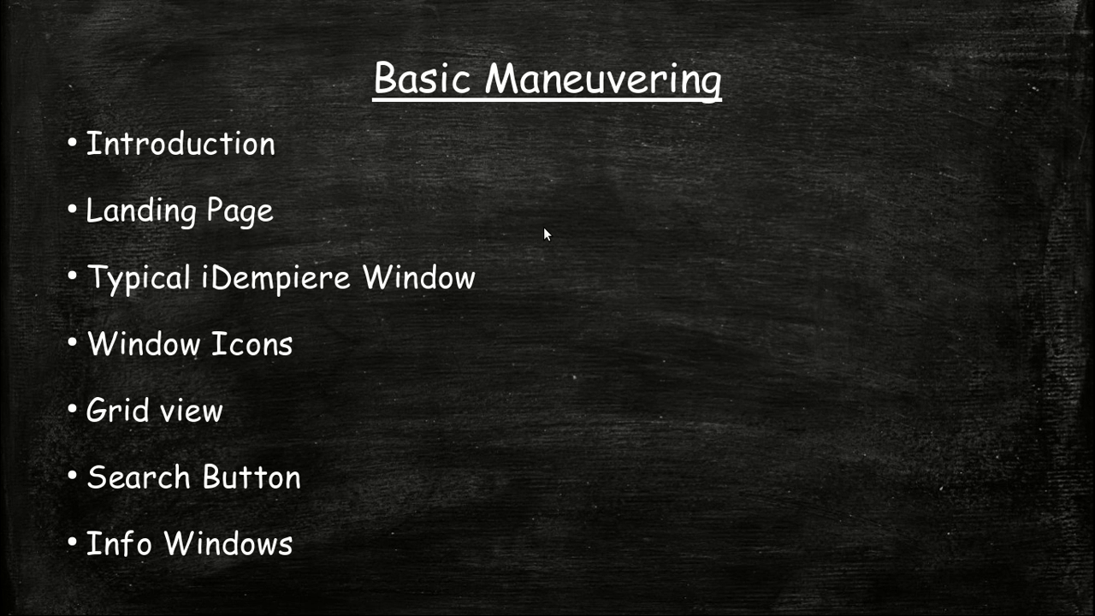
Step: Return to iDempiere in Firefox and search the menu for 'sales'
key(alt+Tab)
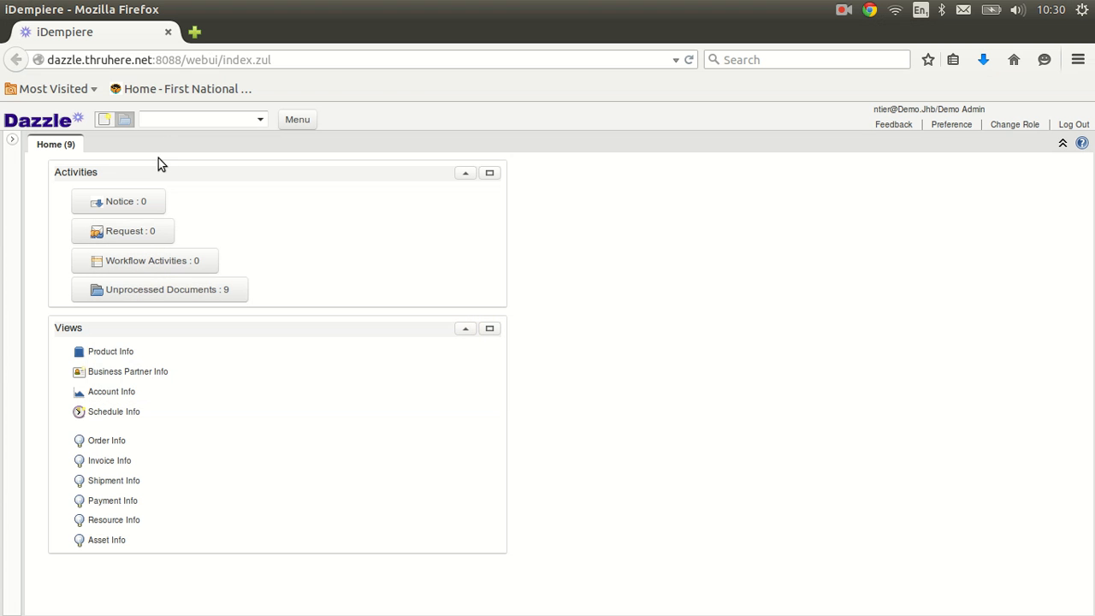
click(182, 119)
text(sales)
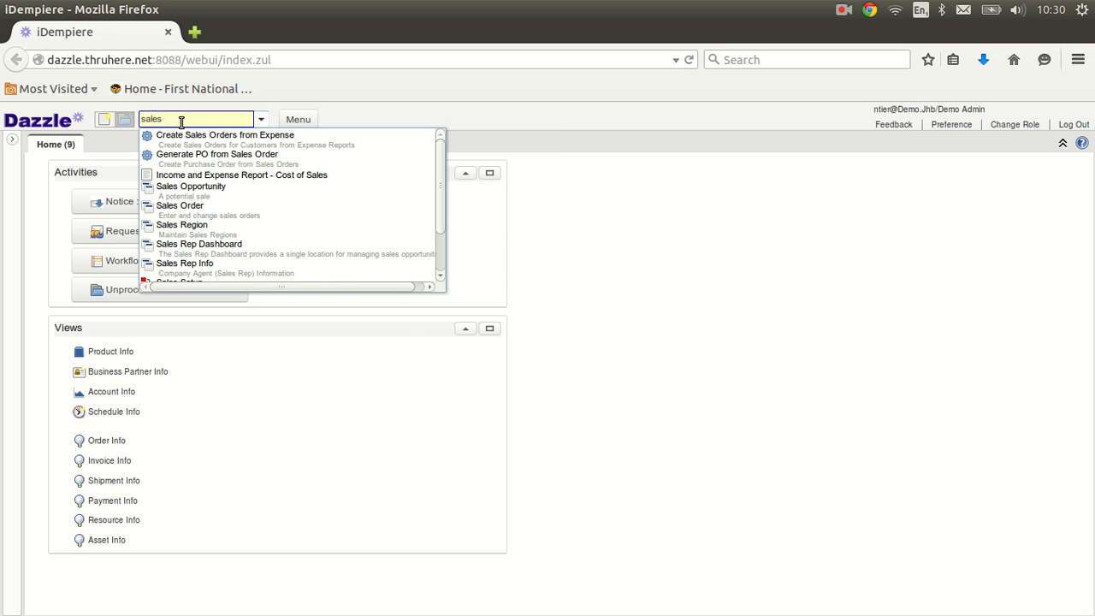
Step: Open Sales Order, discard the blank record, and load all 13 existing orders
click(170, 210)
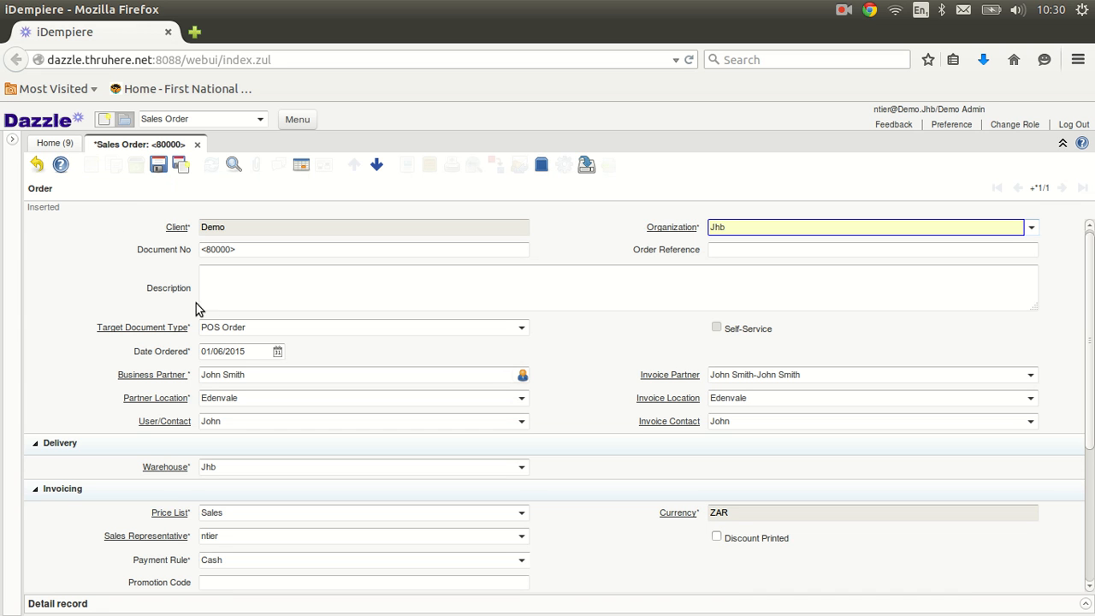
click(38, 166)
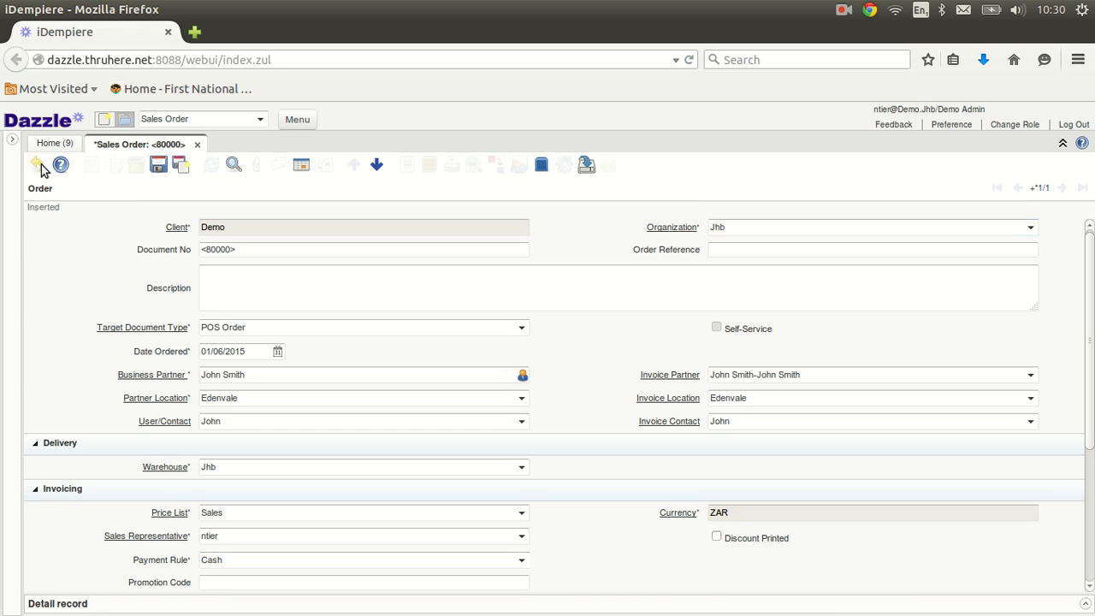
click(234, 164)
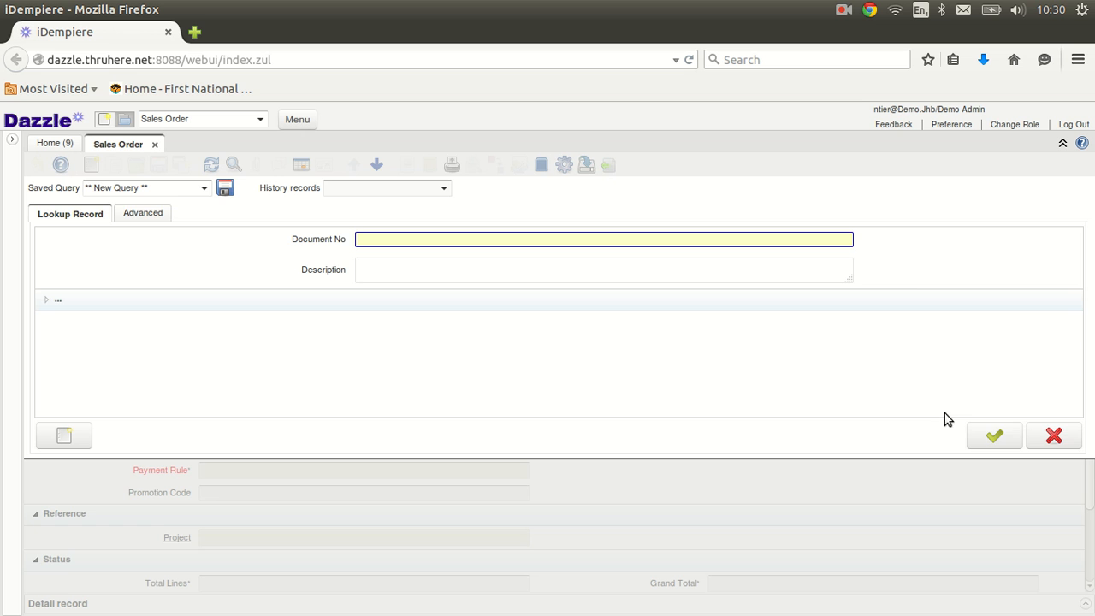
click(992, 436)
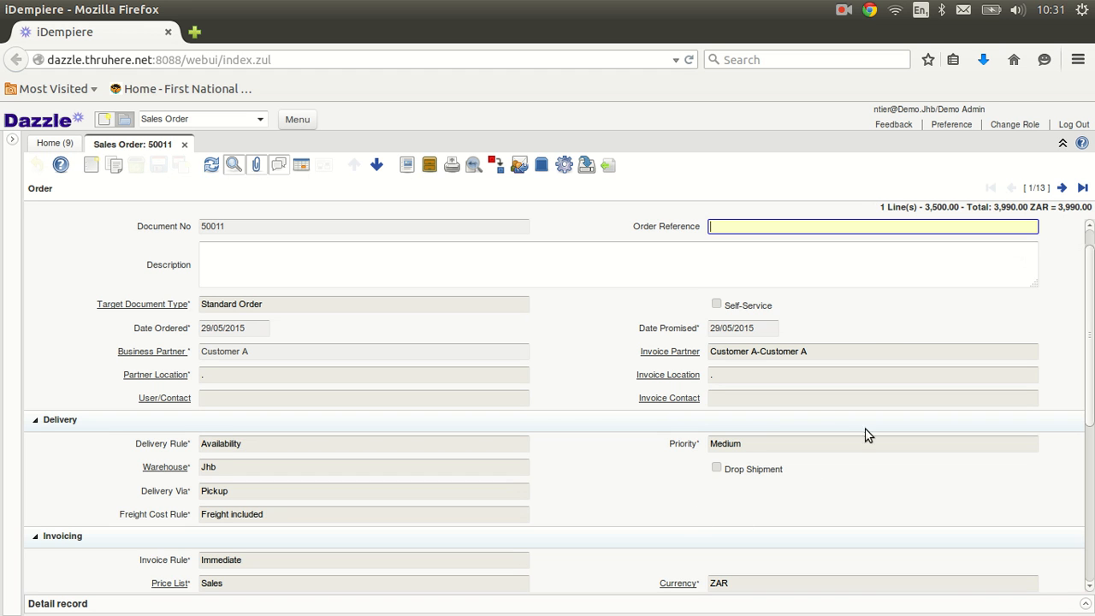
click(1061, 187)
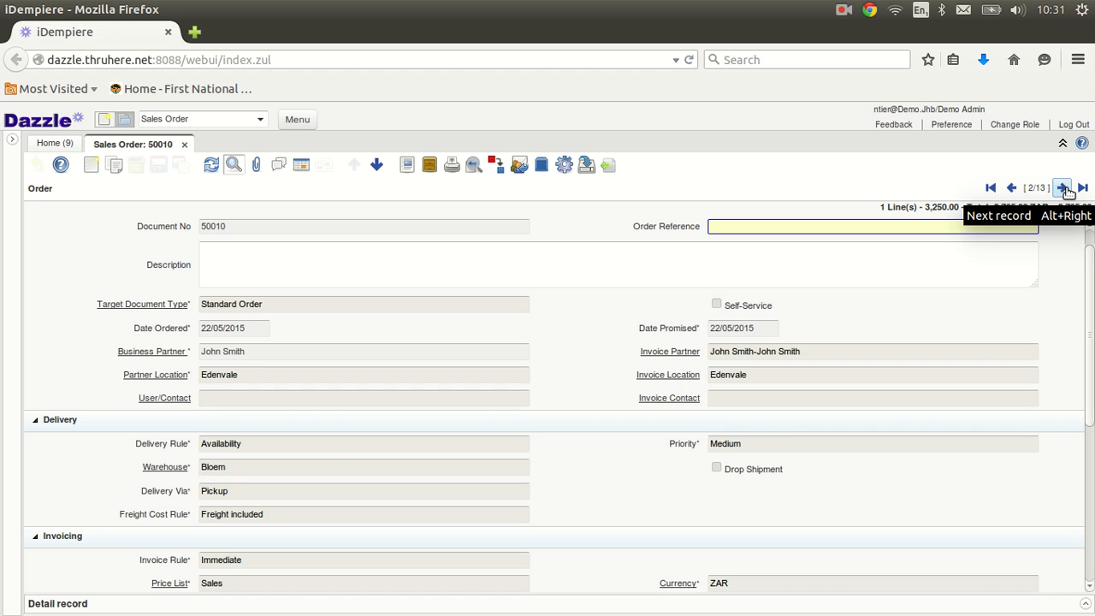
click(1061, 187)
click(1060, 187)
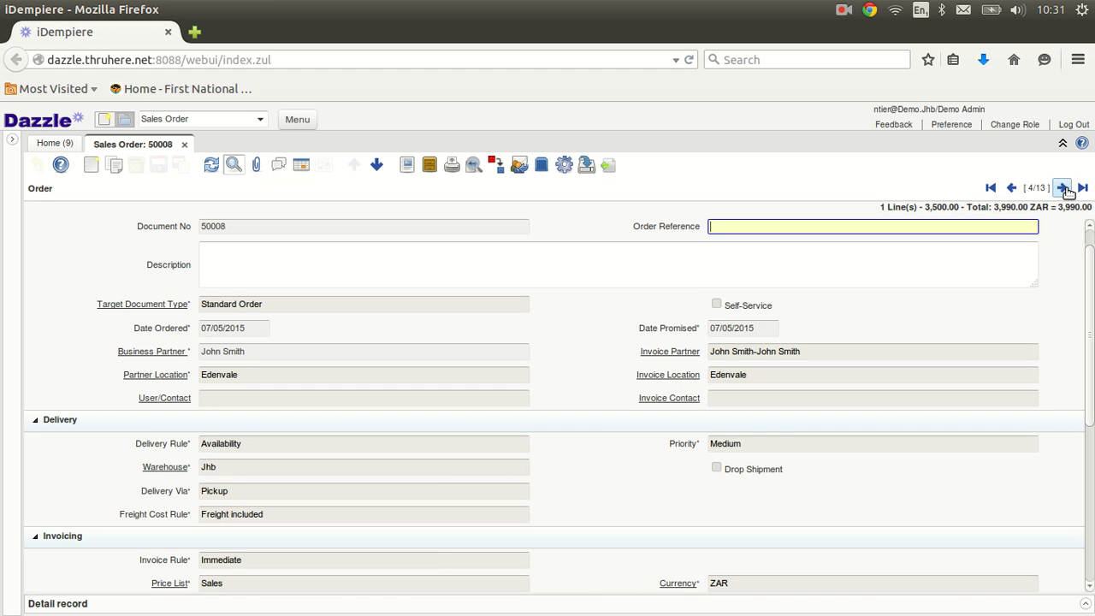
click(1011, 187)
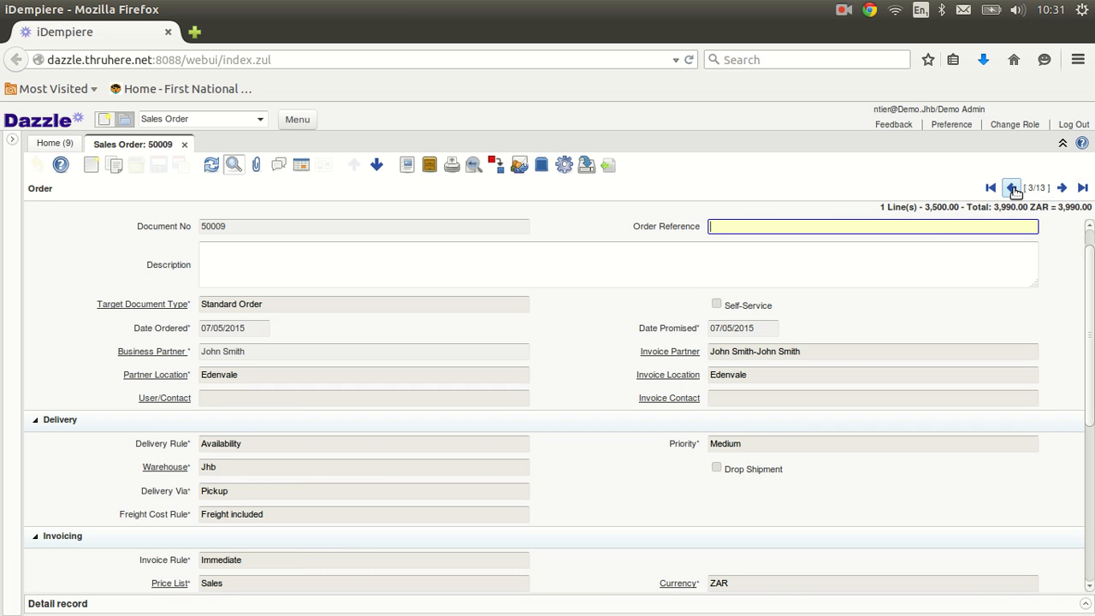
click(1082, 187)
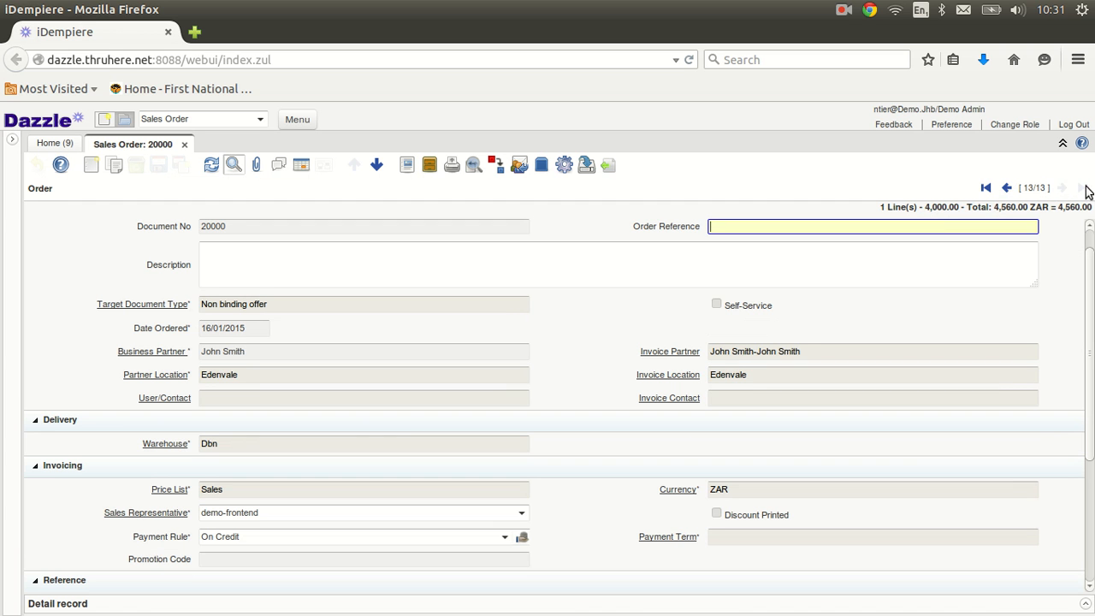
click(983, 188)
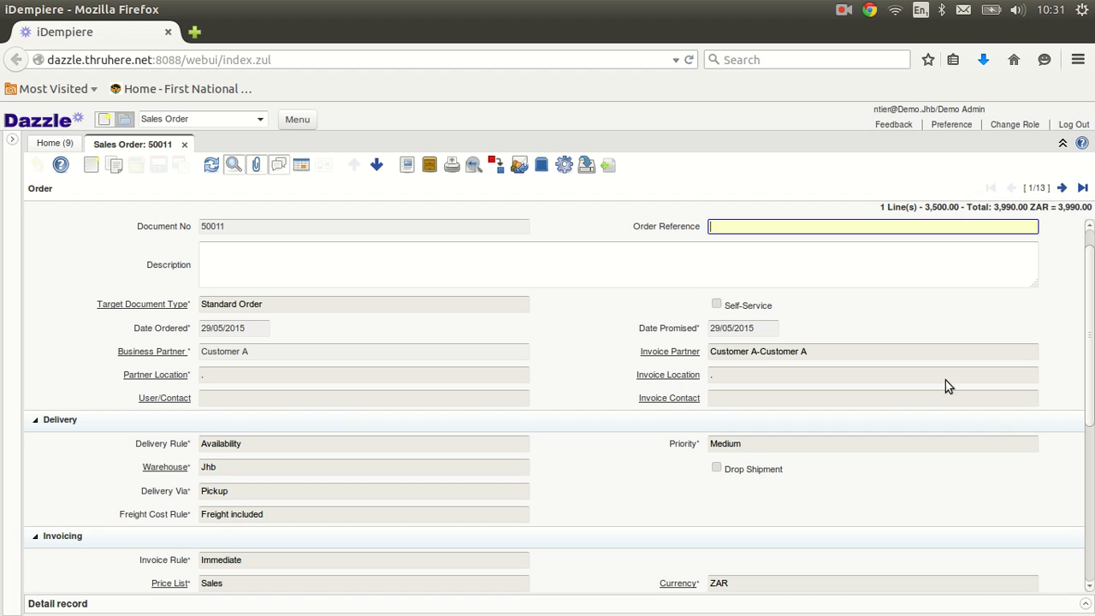
click(1036, 188)
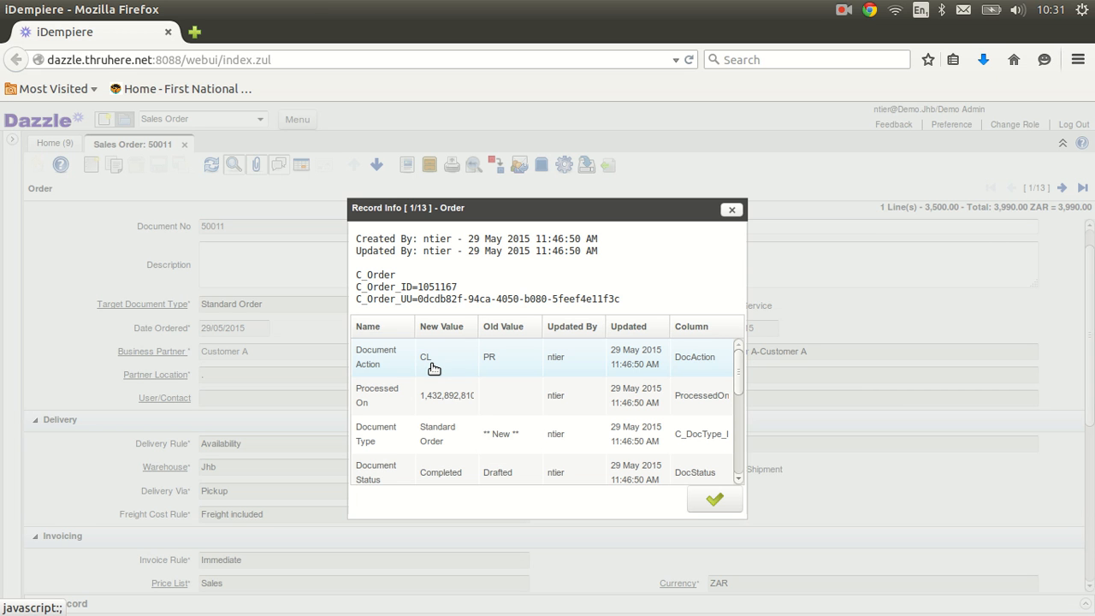
click(733, 208)
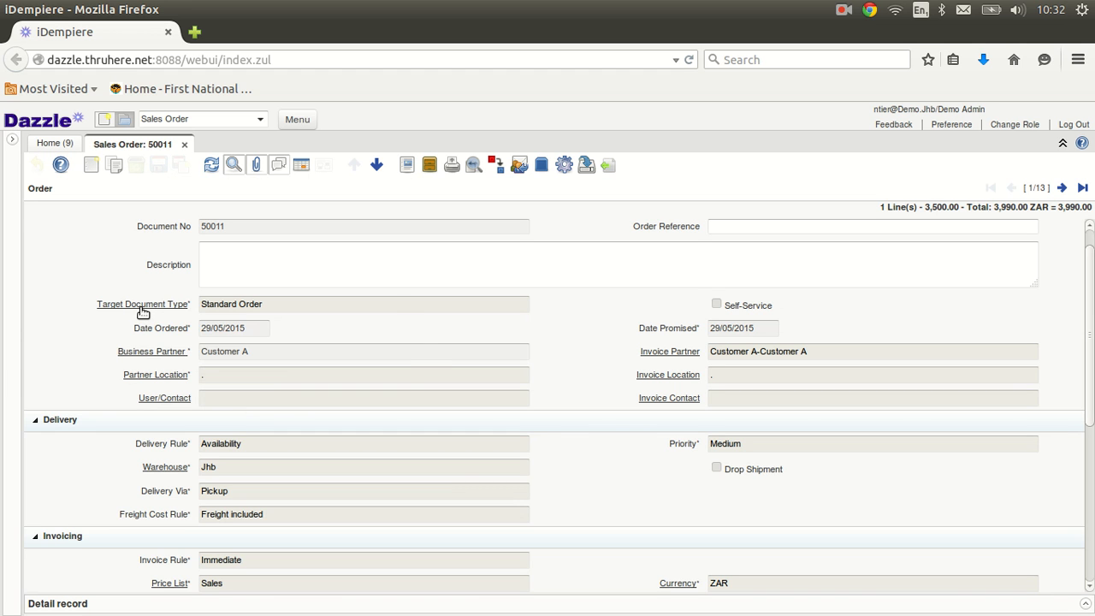
Step: Zoom into the Customer A business partner record from order 50011, then close it
mouse_move(143, 313)
mouse_move(155, 356)
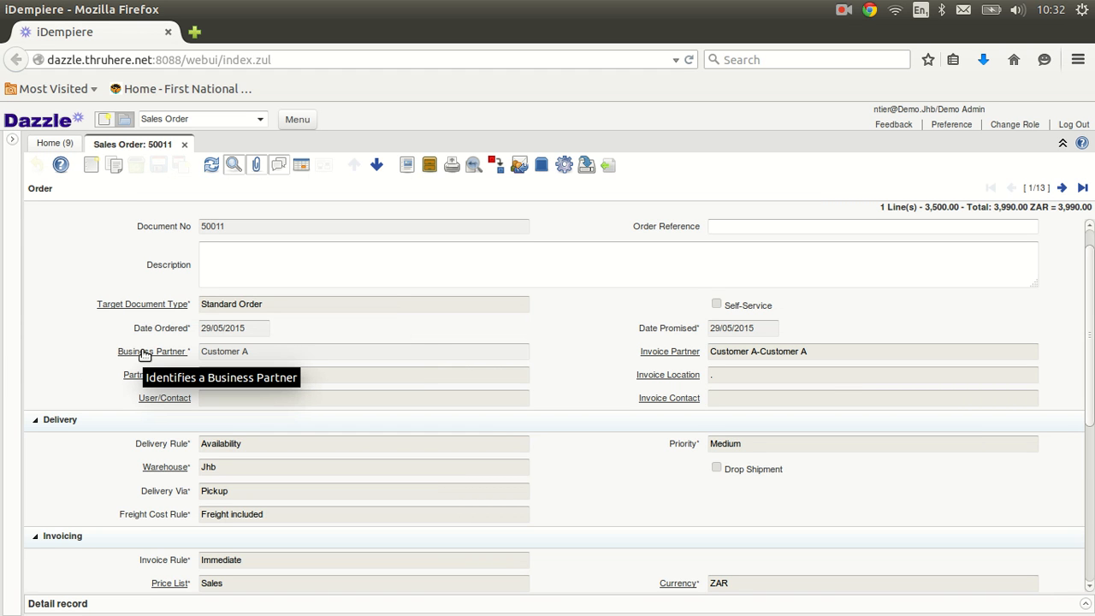
click(145, 352)
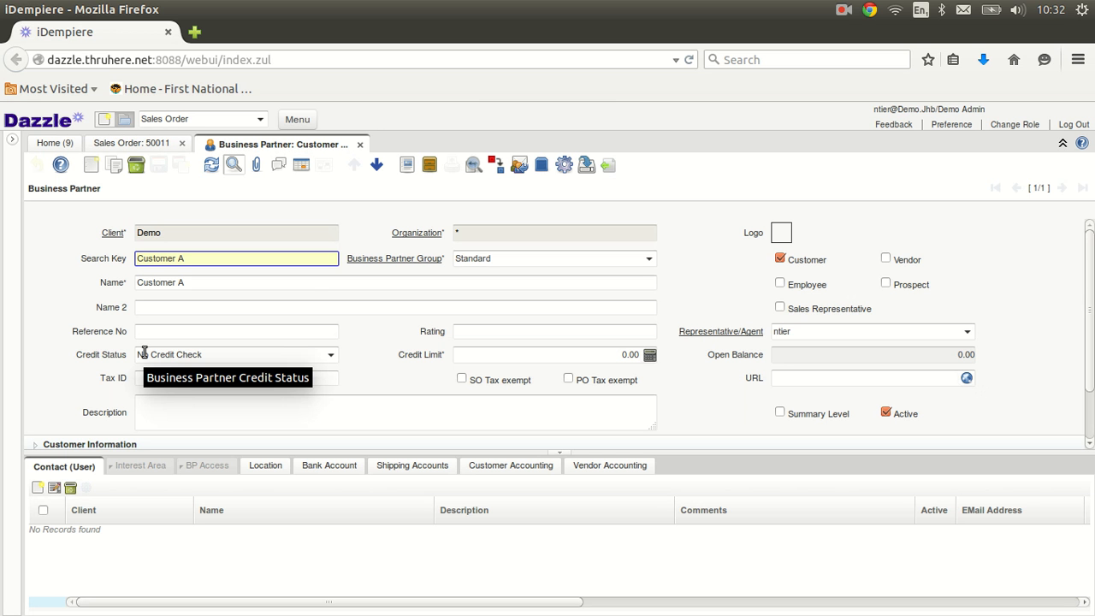
click(360, 146)
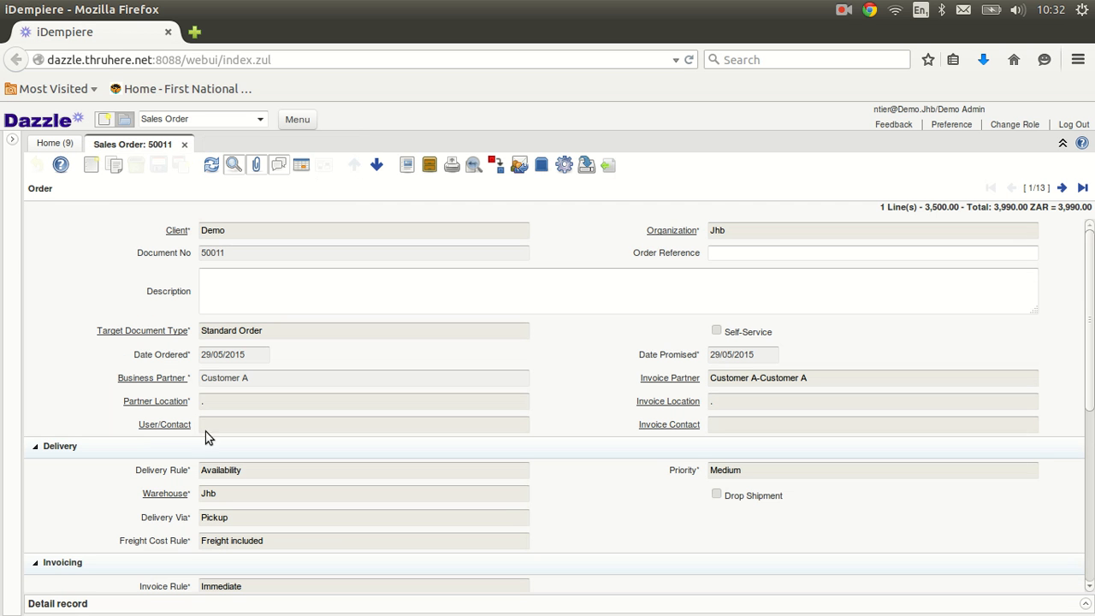
Step: Review the Business Partner field's context options, then start a new POS order record
right_click(228, 377)
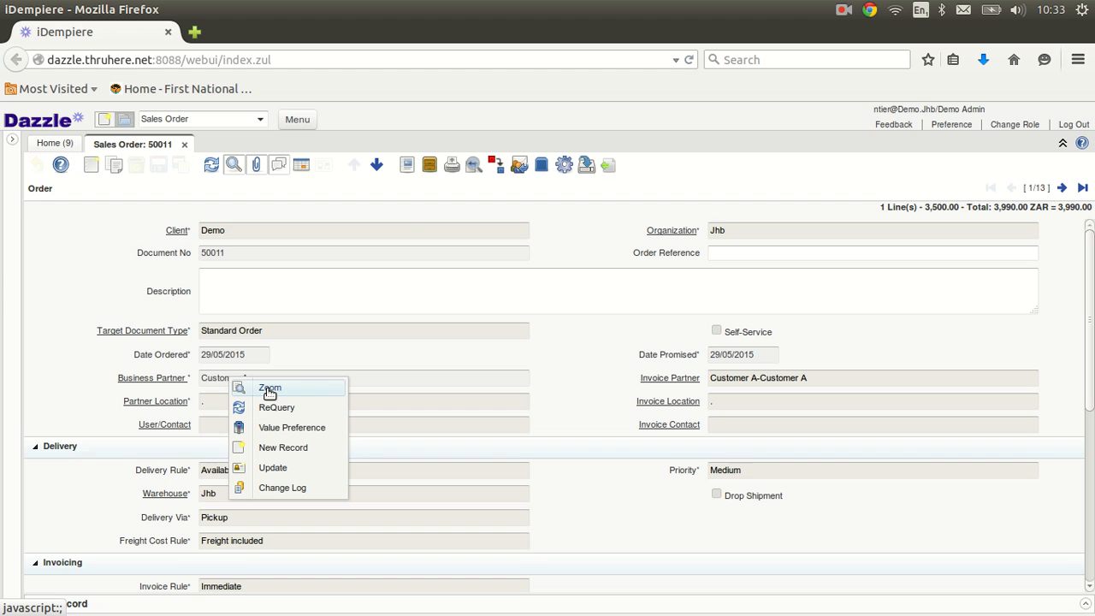
click(386, 377)
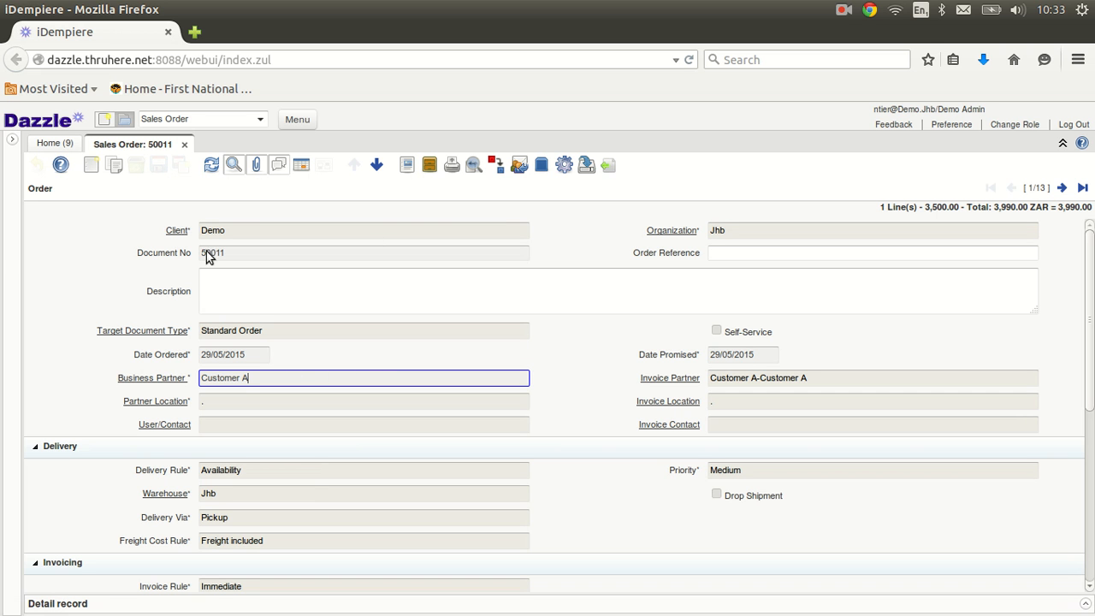
click(90, 168)
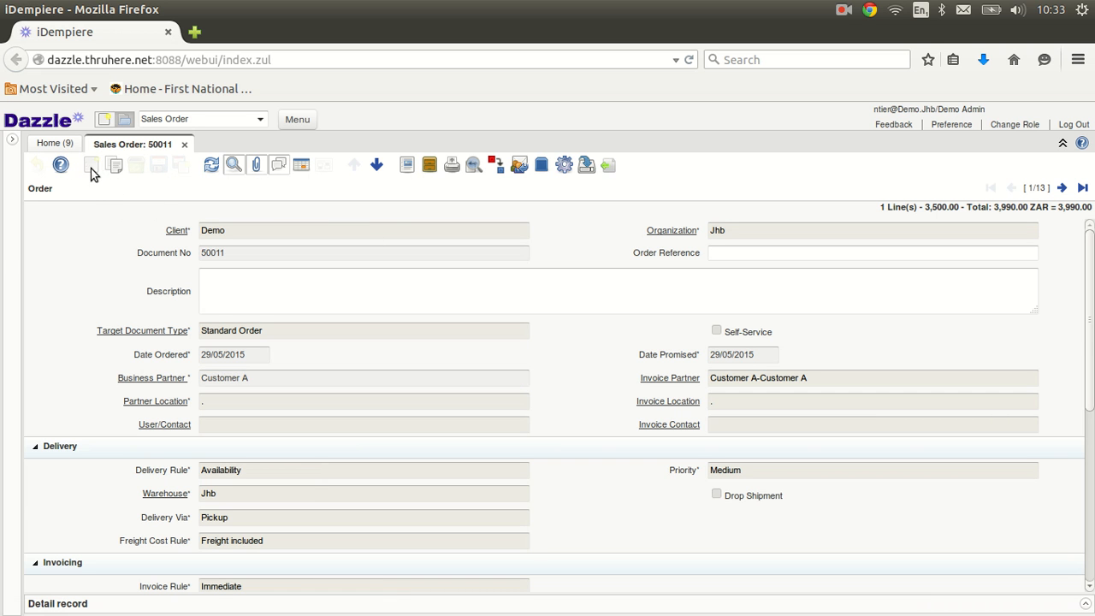
Step: Start a new business partner from the order's Business Partner field and begin entering its address
click(224, 378)
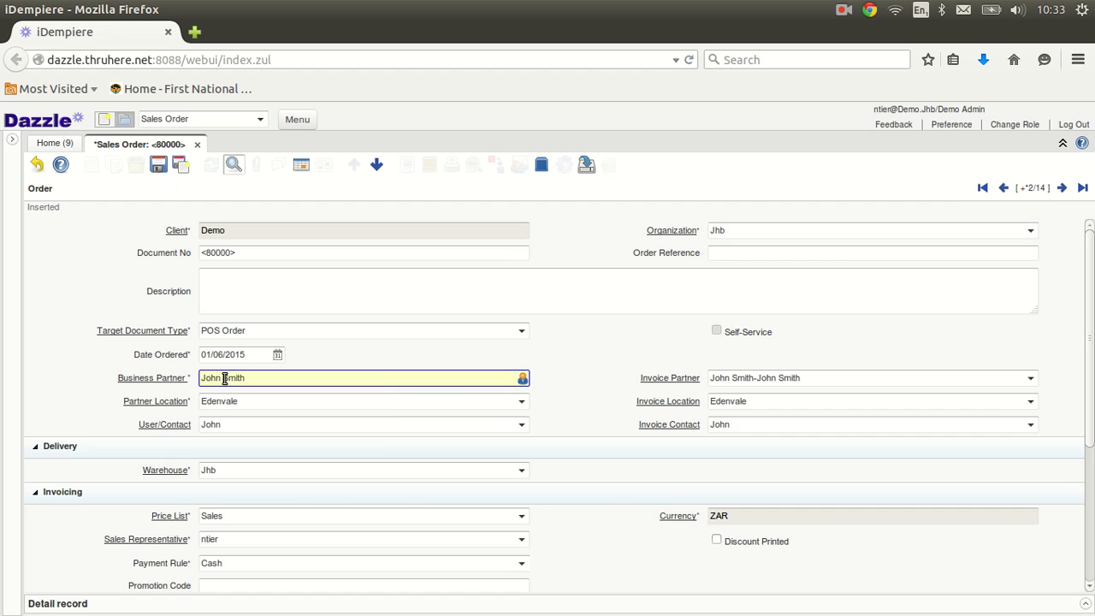
right_click(224, 378)
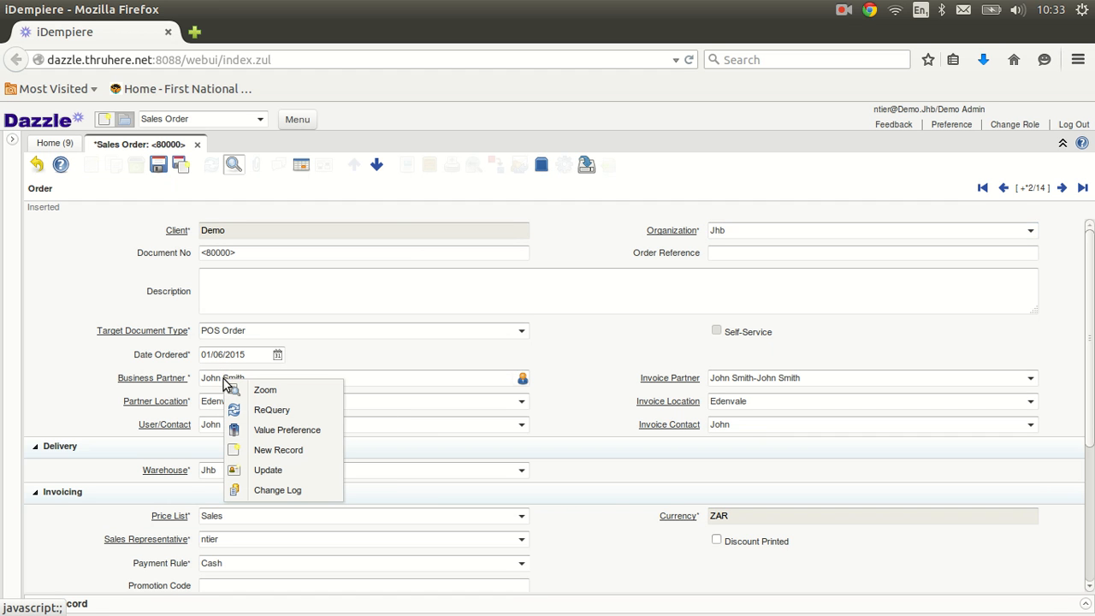
click(268, 458)
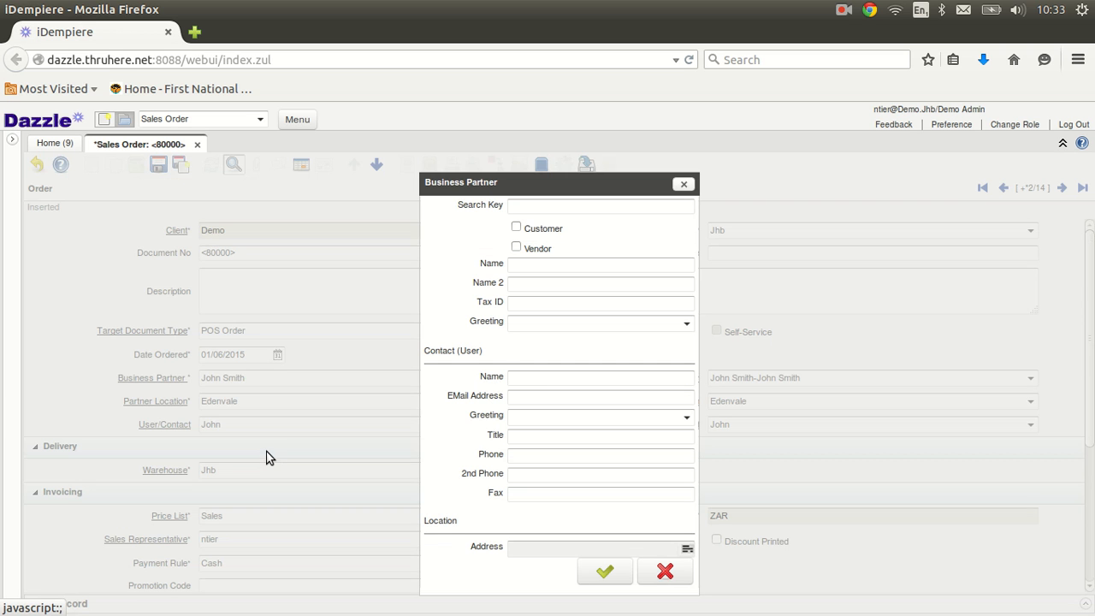
click(687, 550)
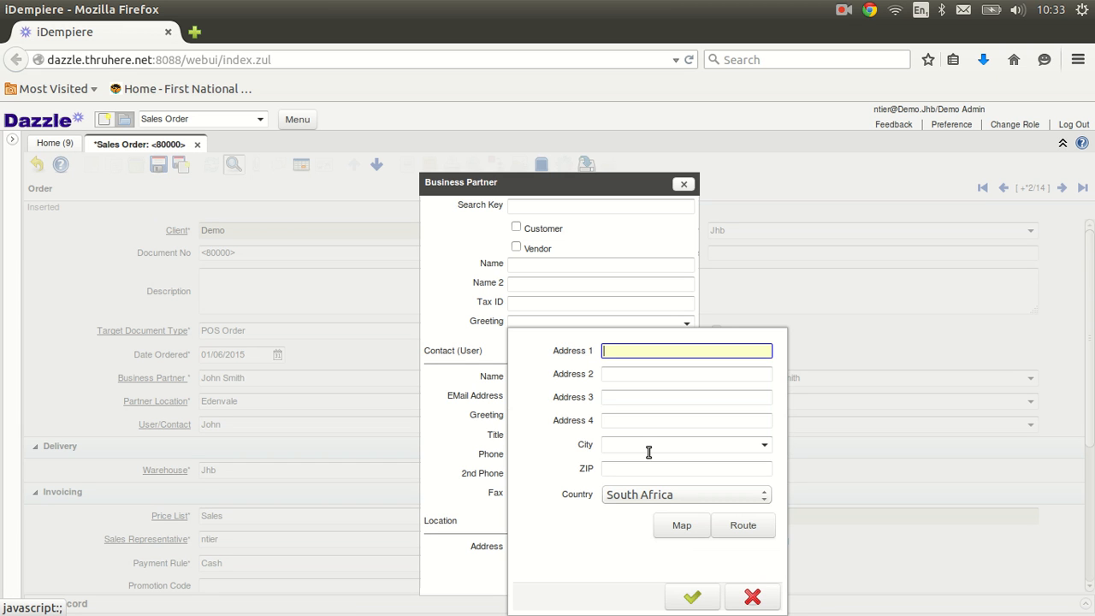
Step: Cancel the address and business partner dialogs and discard the unsaved POS order
click(753, 596)
click(666, 572)
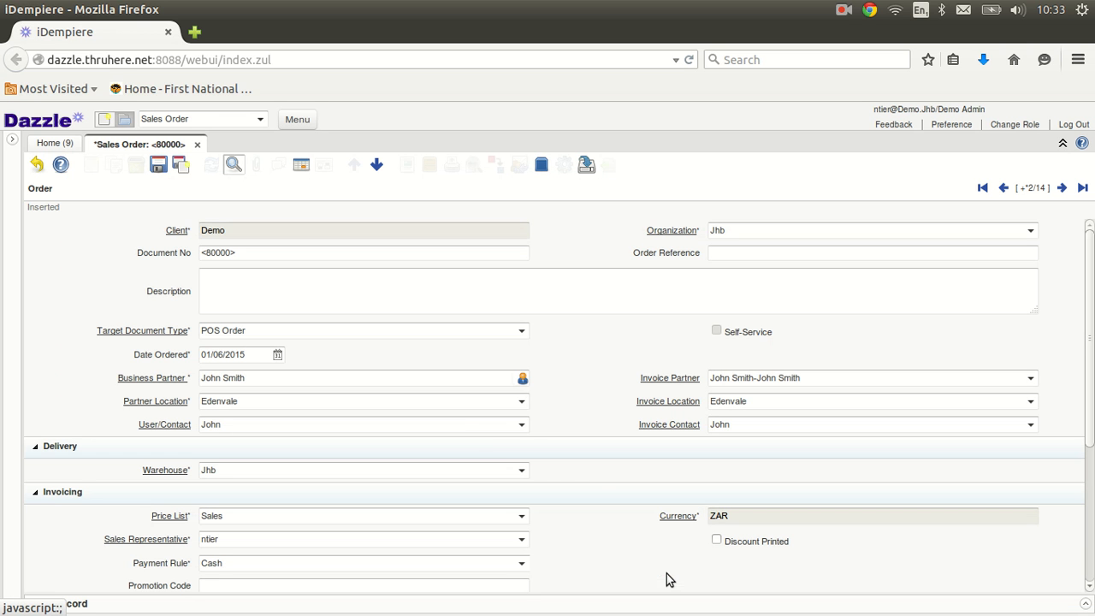
click(409, 375)
click(37, 164)
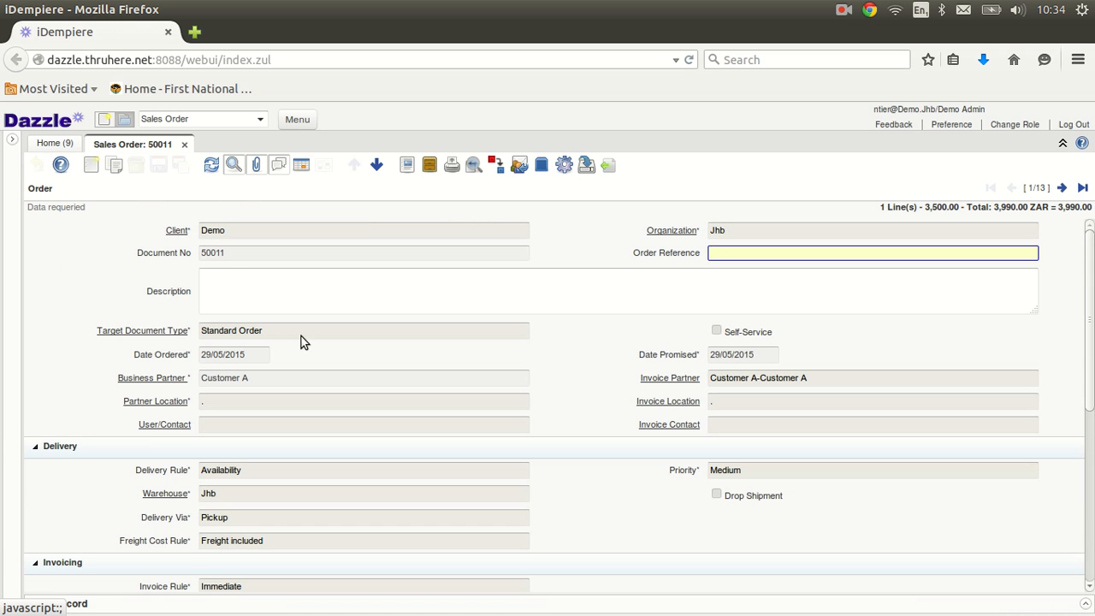
click(90, 164)
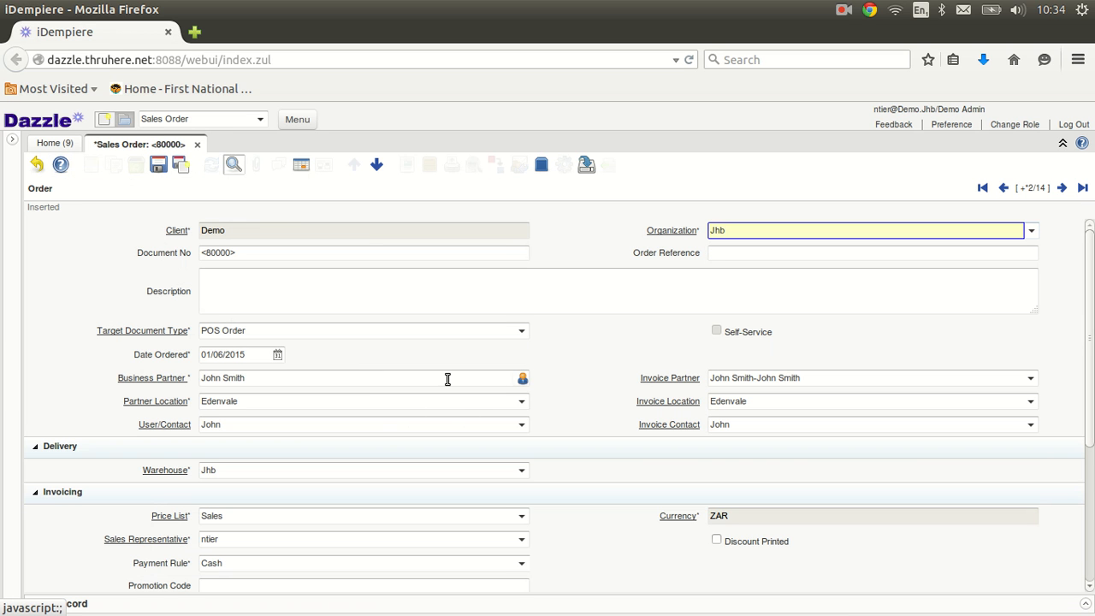
click(522, 382)
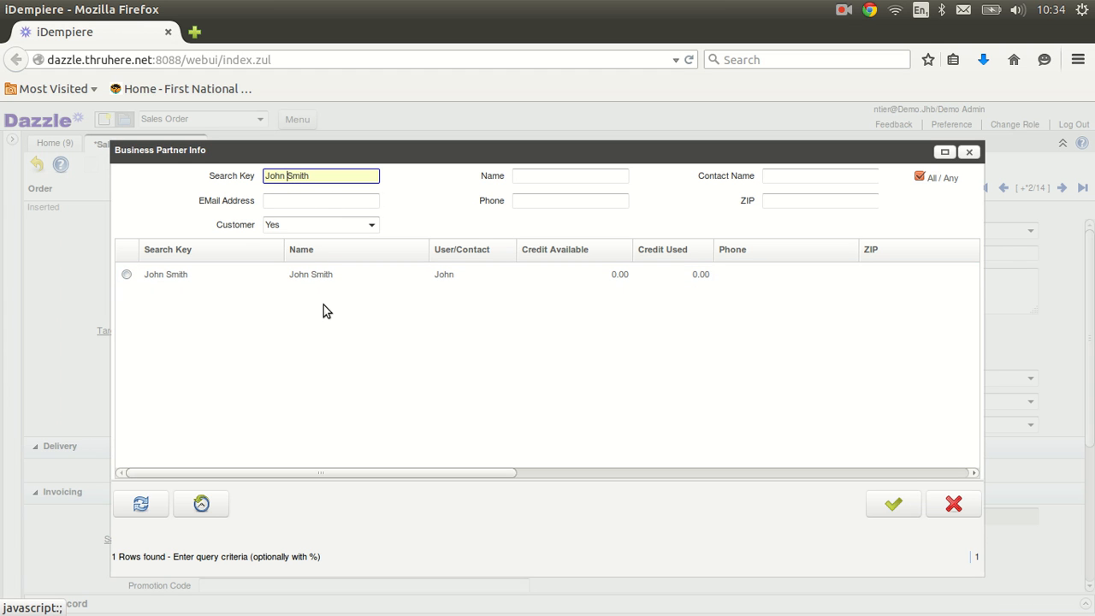
key(BackSpace)
key(BackSpace)
key(BackSpace)
key(BackSpace)
key(BackSpace)
text(%)
mouse_move(246, 182)
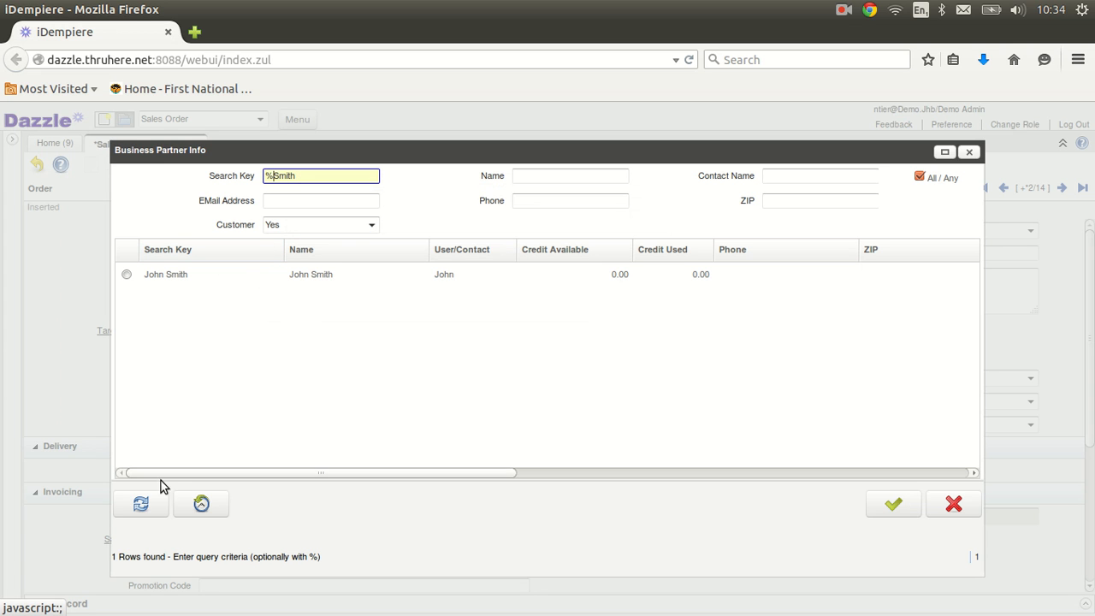
click(142, 505)
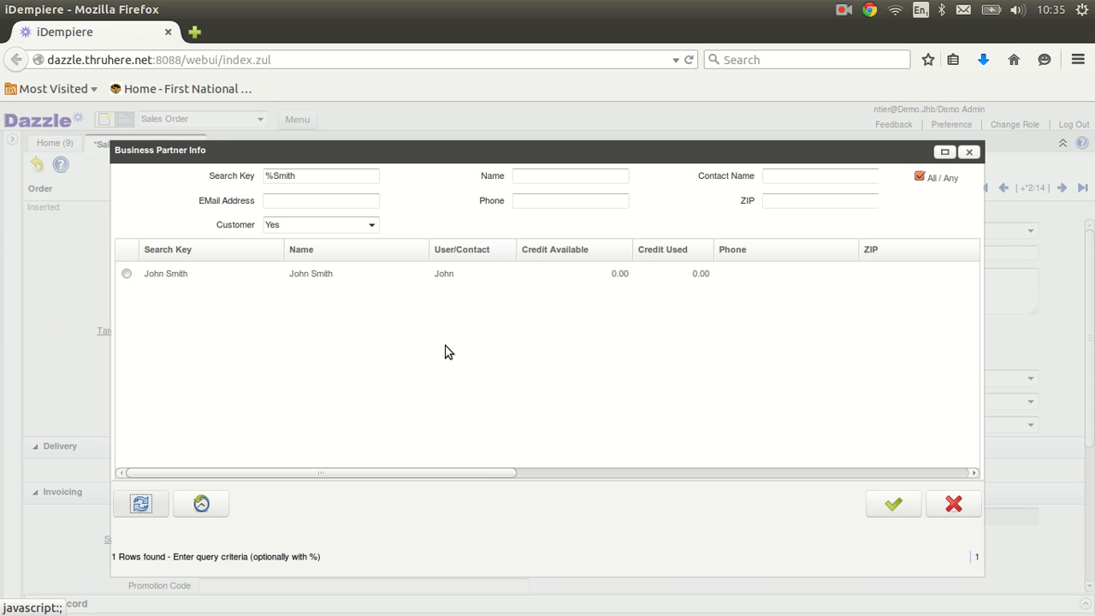
click(950, 508)
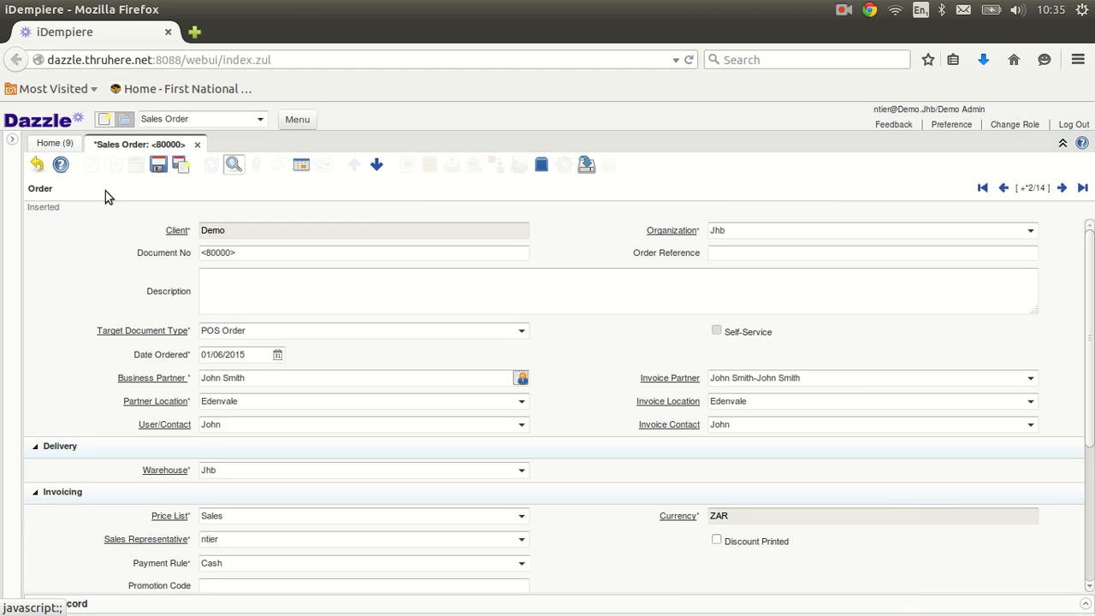
click(37, 165)
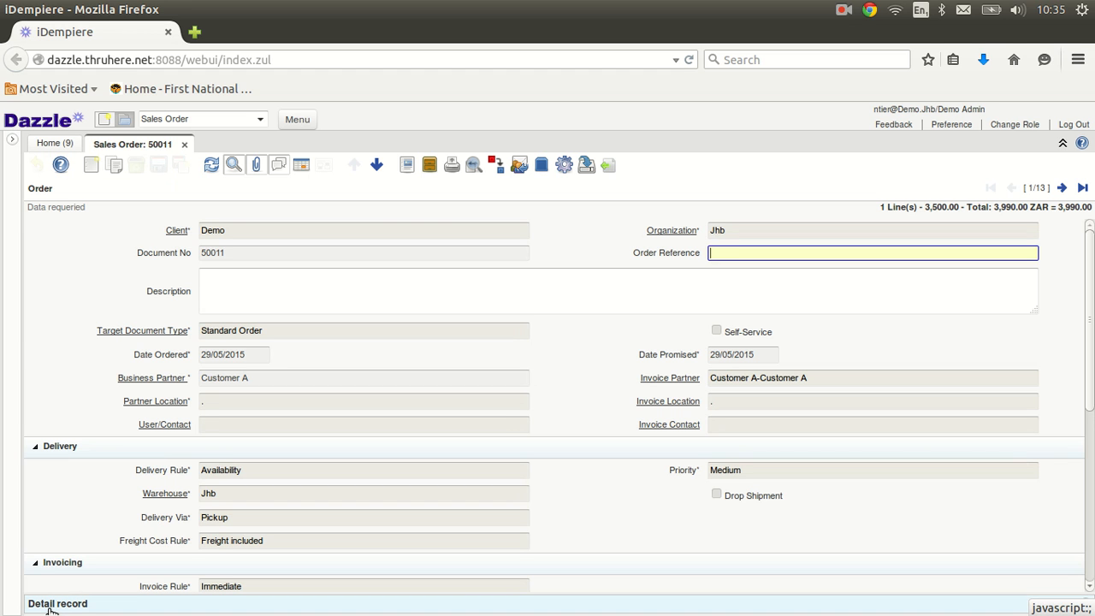
Step: Show order 50011's line 10 (10030_Nike Putter, quantity 1, 3,500.00) in its detail form
click(51, 607)
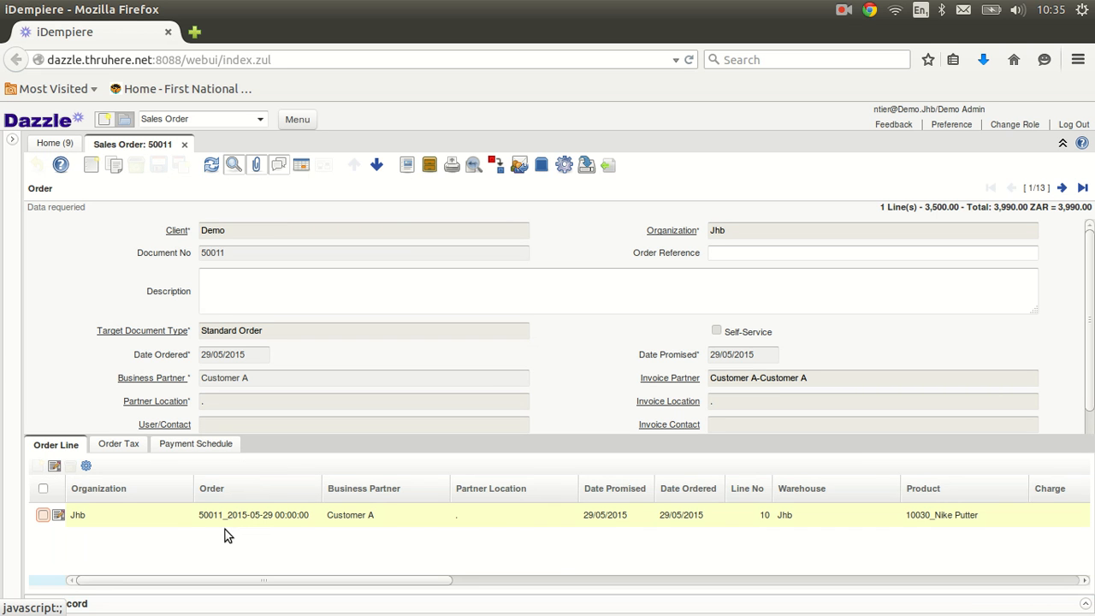
click(58, 516)
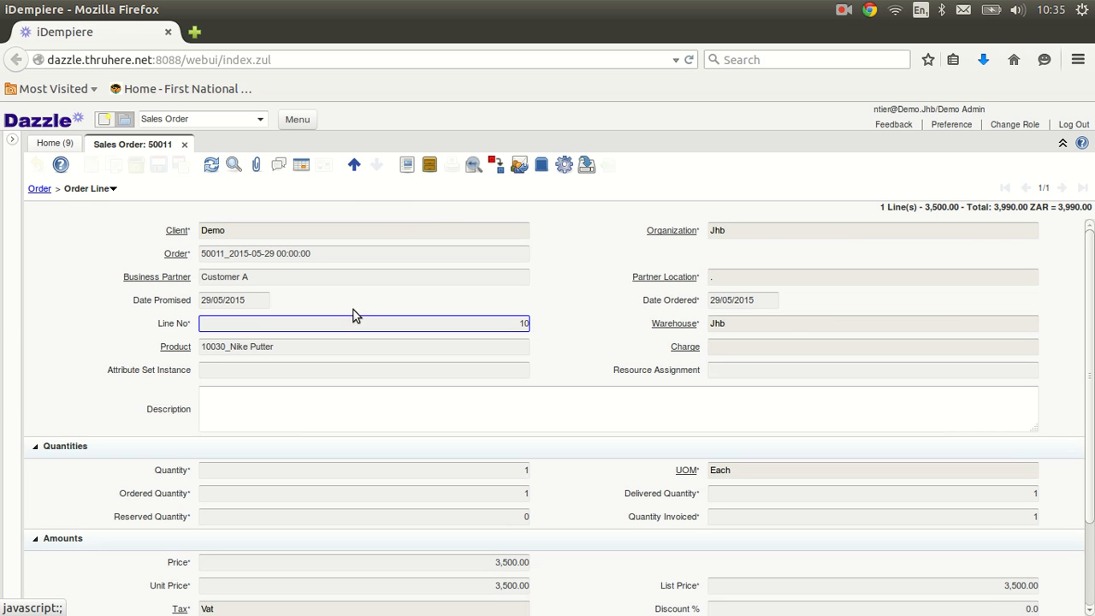
click(356, 165)
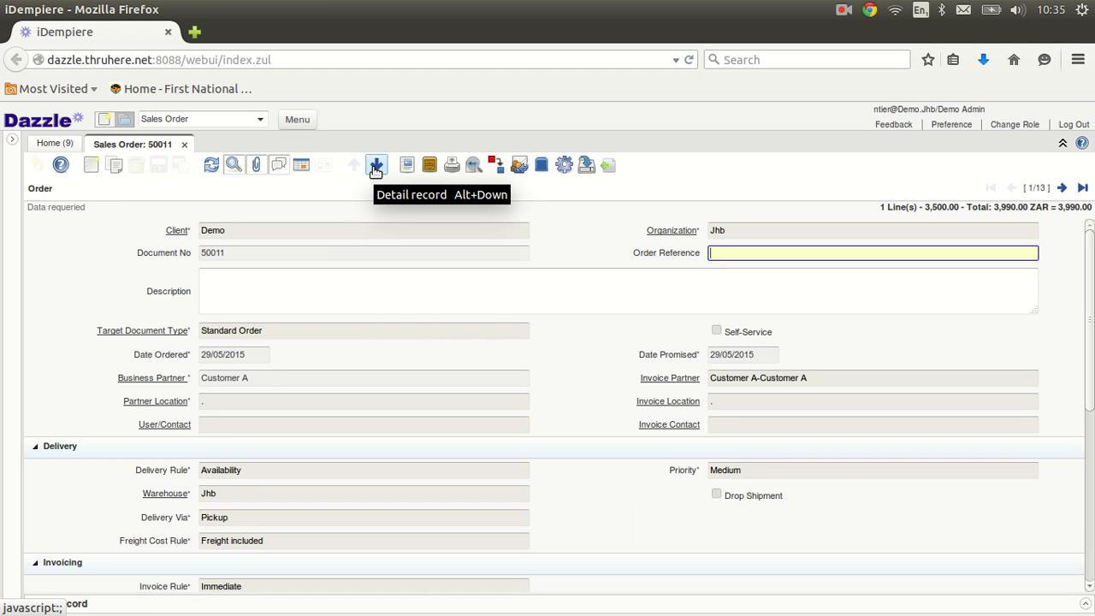
click(376, 166)
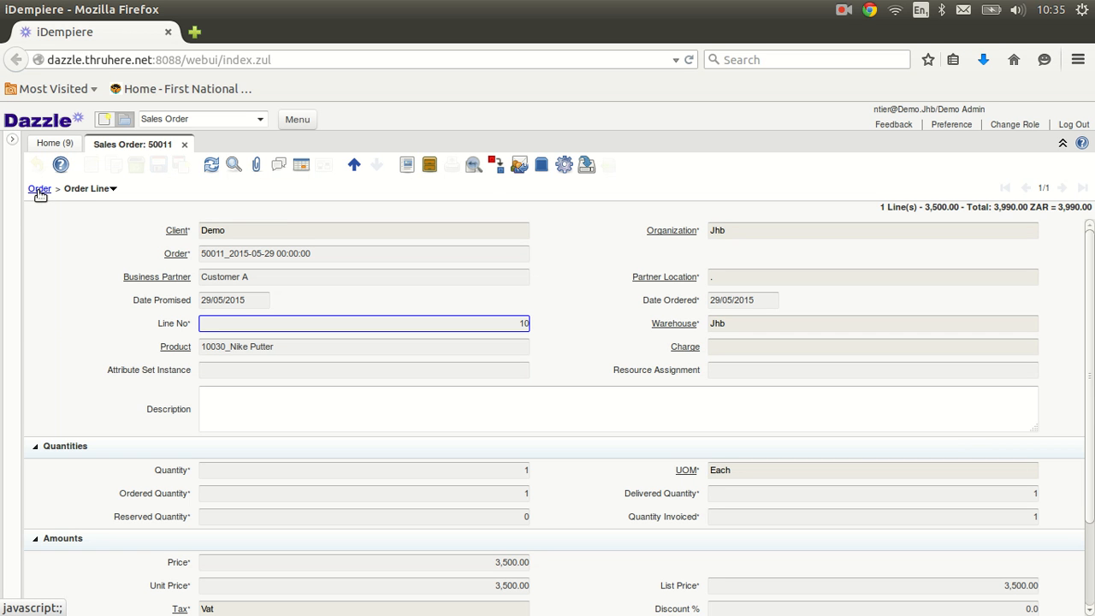
Step: Return to the order 50011 header and copy it into unsaved order <50012>
click(88, 191)
click(88, 191)
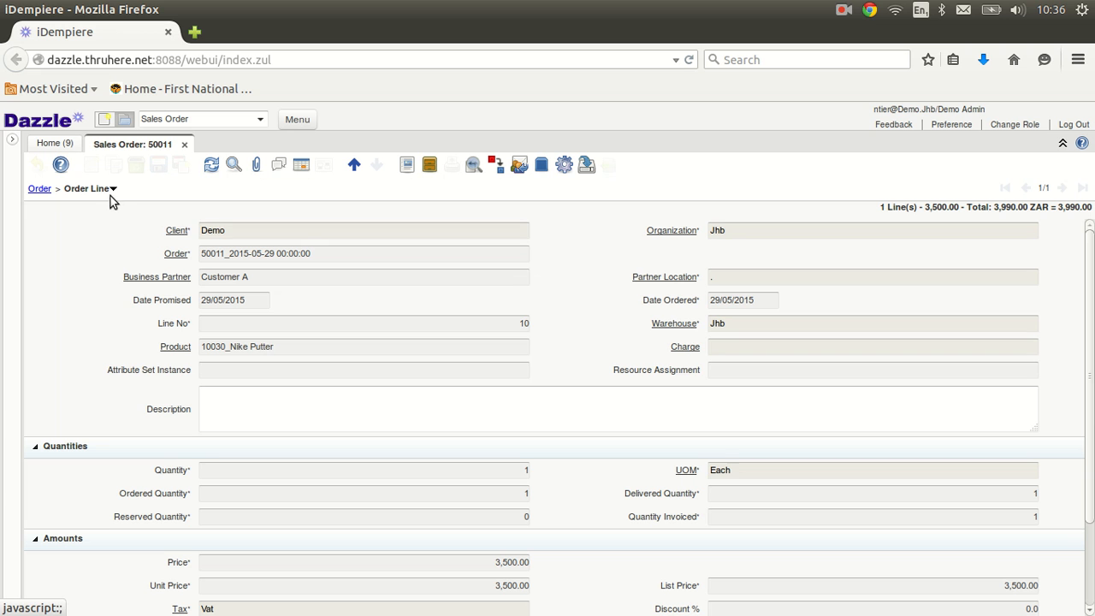
click(112, 190)
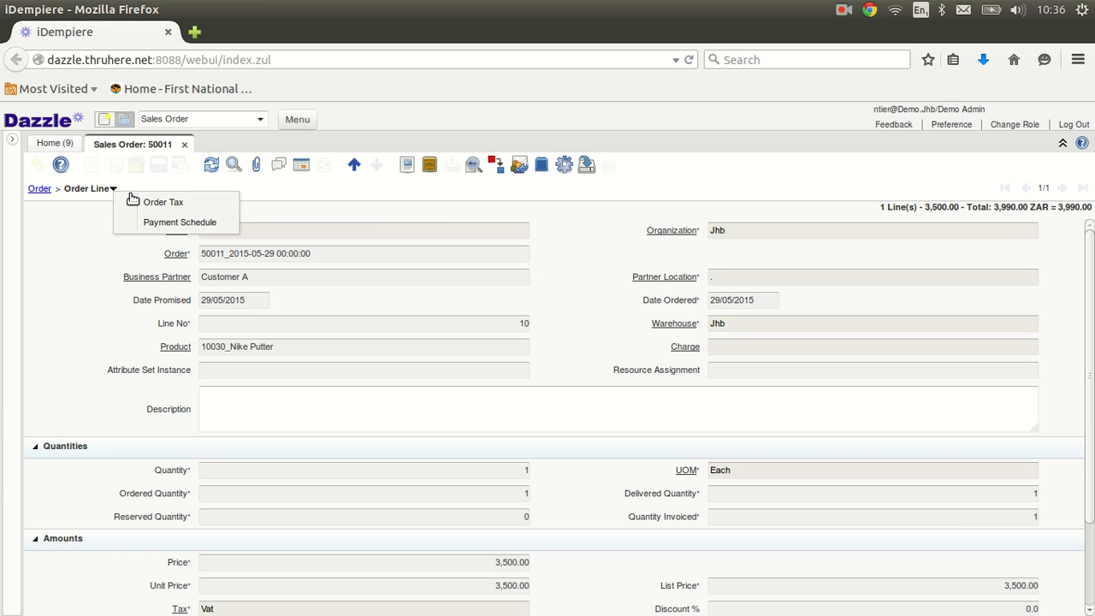
click(265, 195)
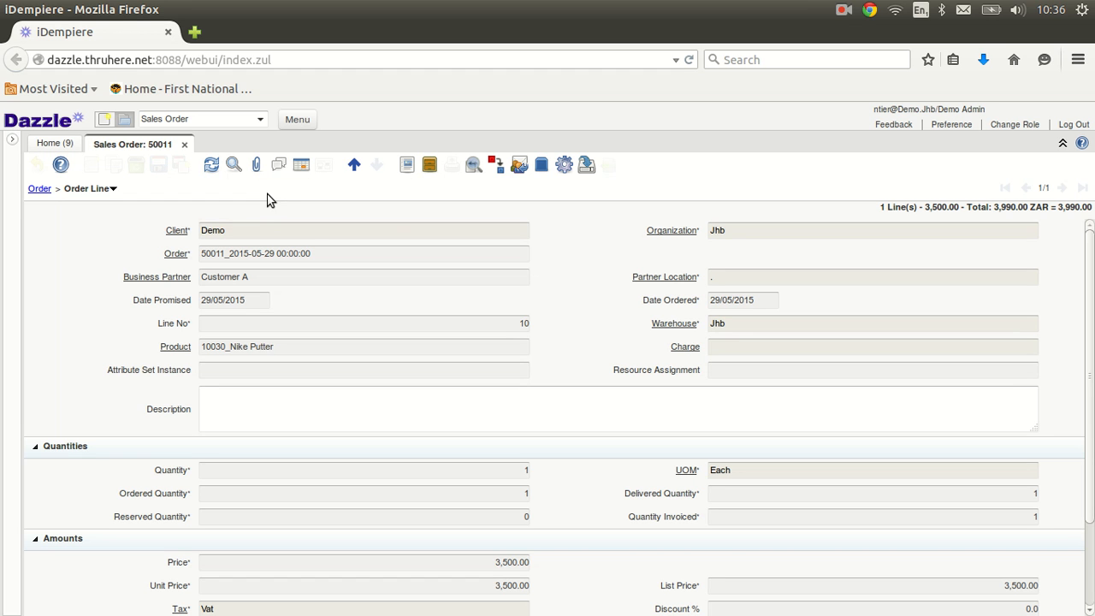
click(354, 166)
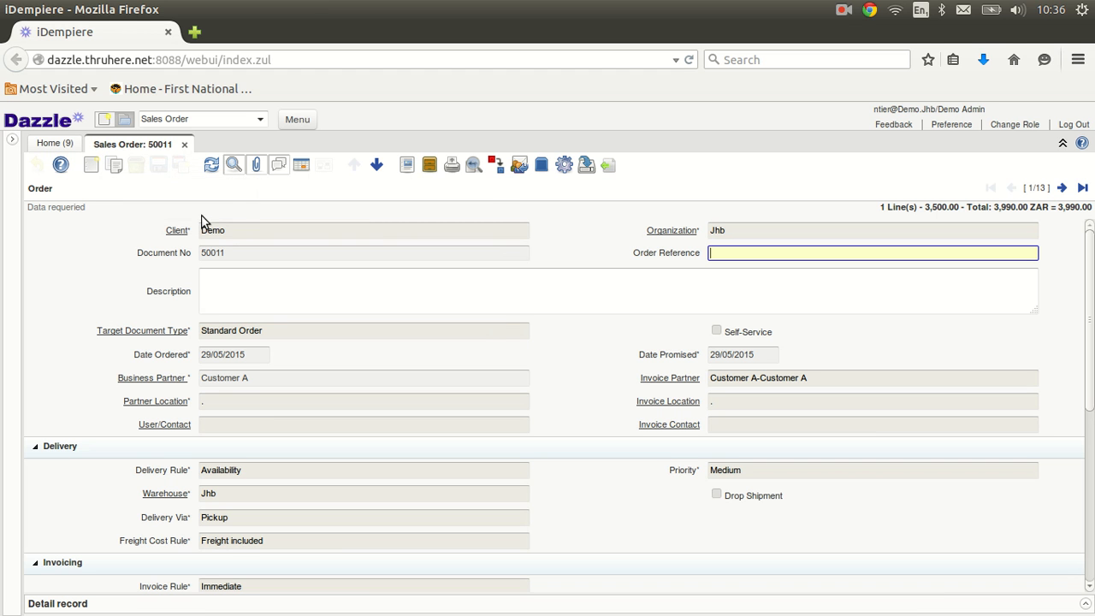
click(117, 165)
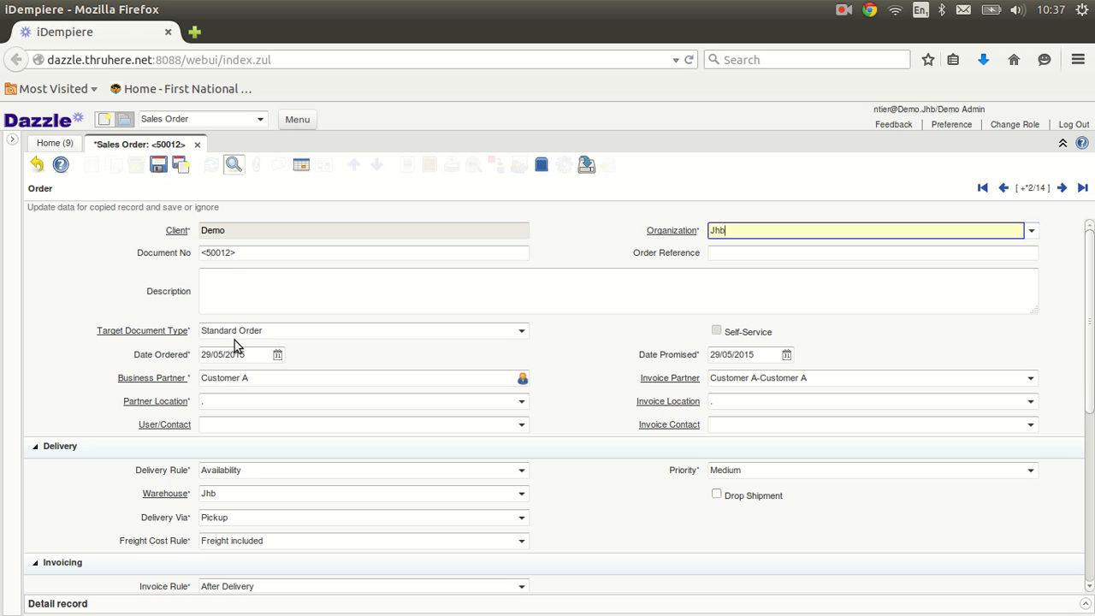
Step: Discard the unsaved copy <50012> so saved order 50011 shows again
click(36, 165)
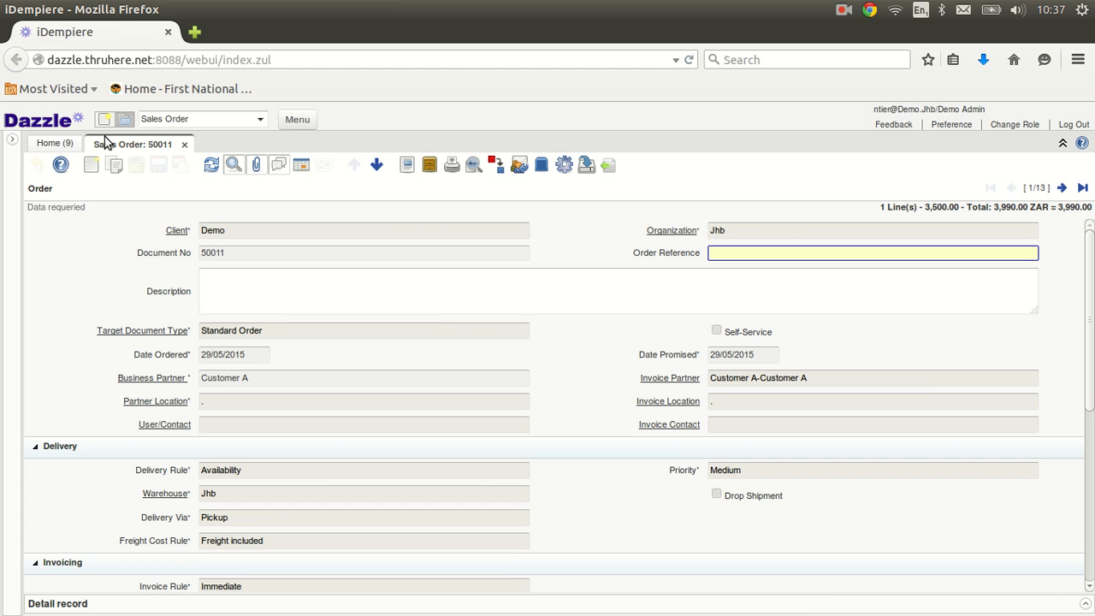
click(563, 167)
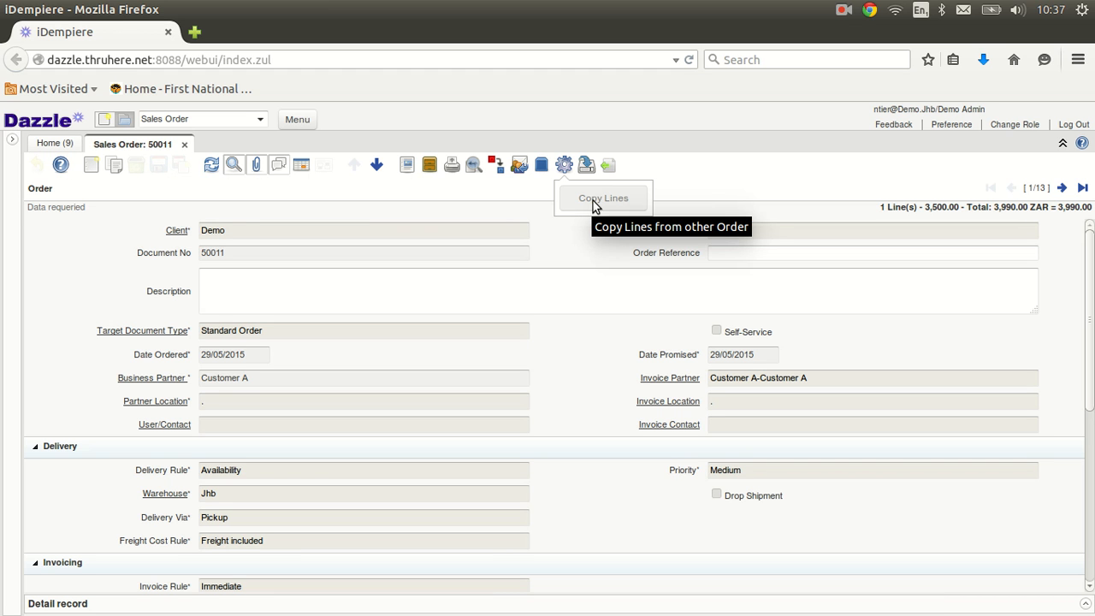
click(606, 145)
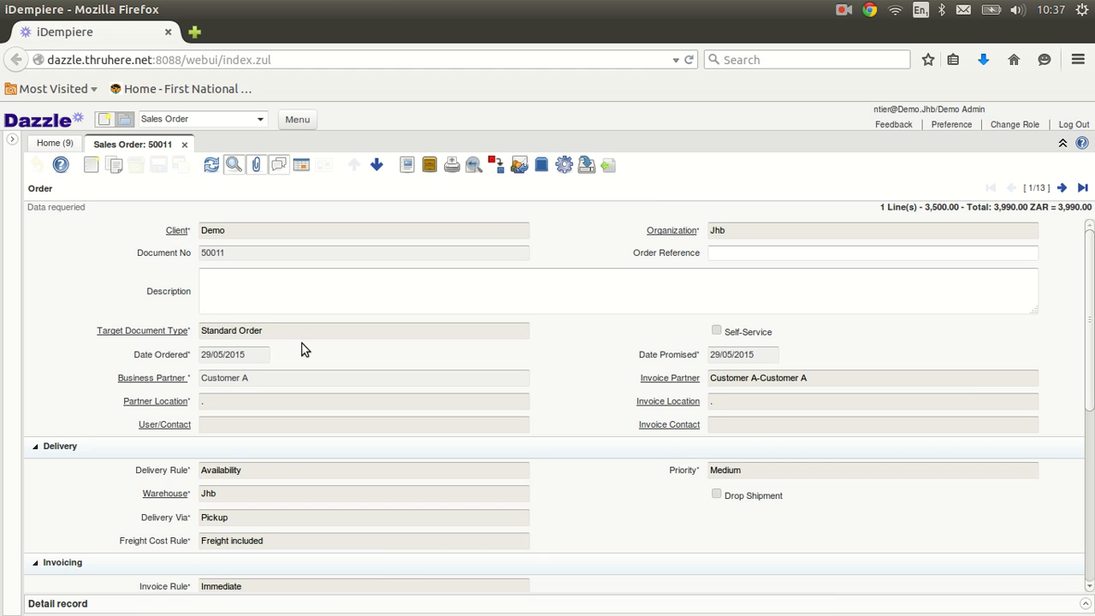
click(255, 168)
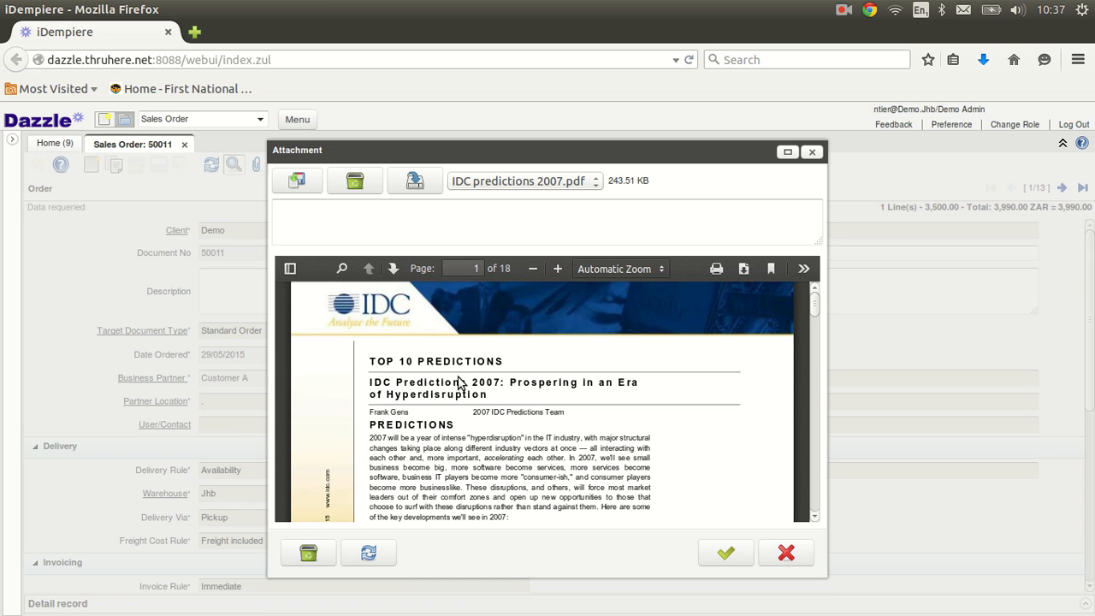
click(598, 181)
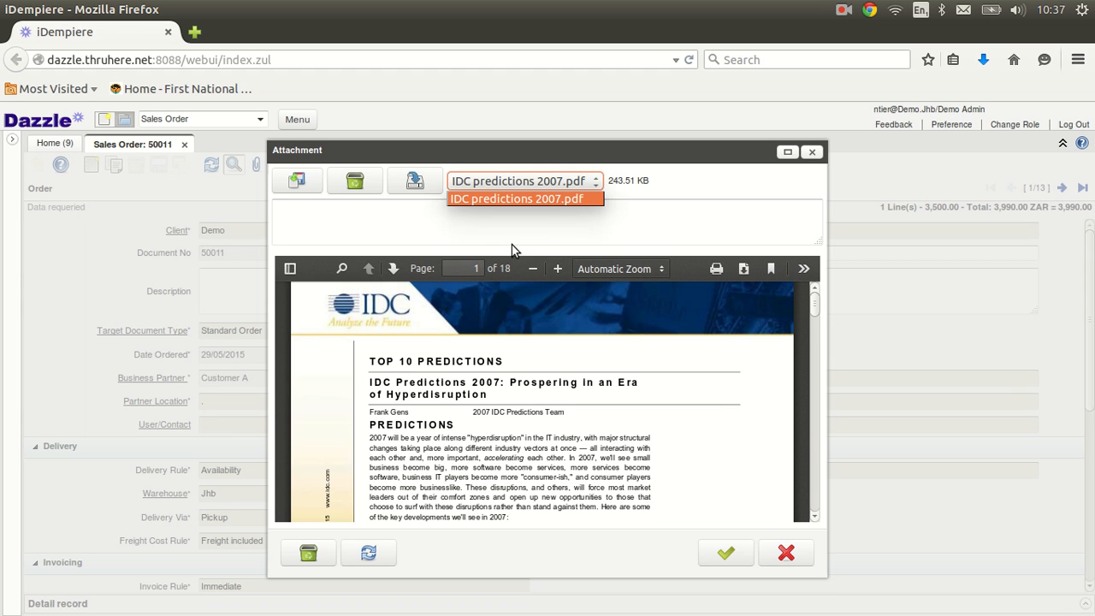
click(696, 180)
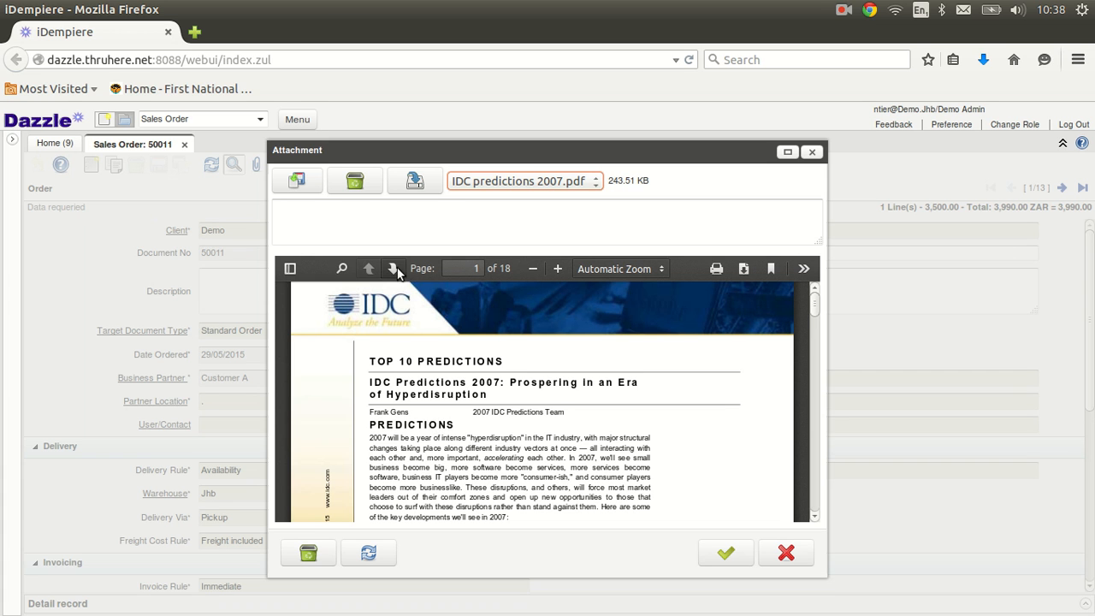
click(298, 182)
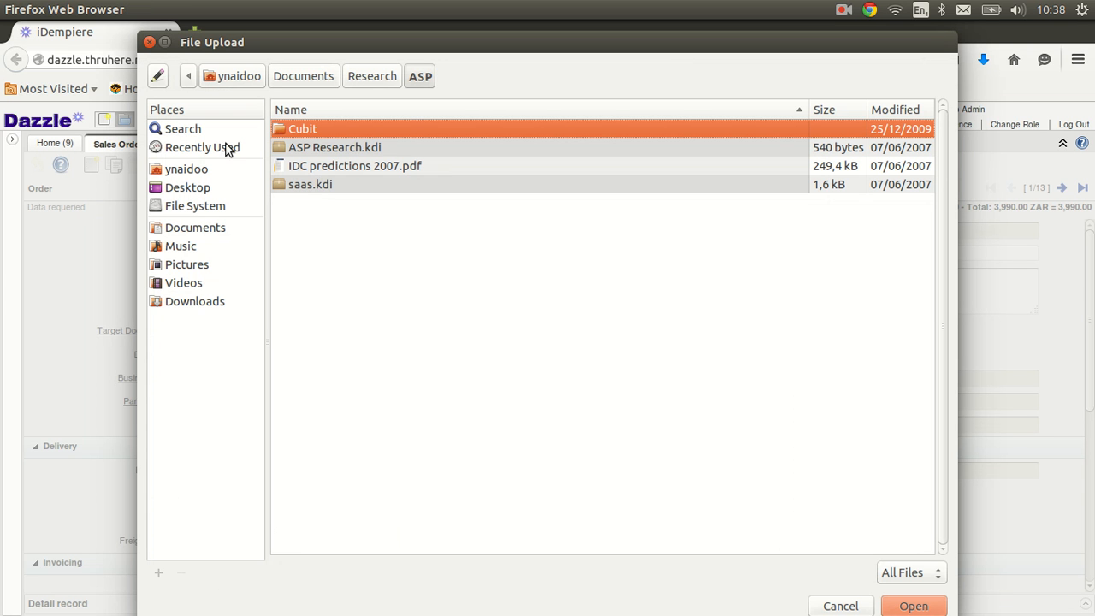
click(149, 43)
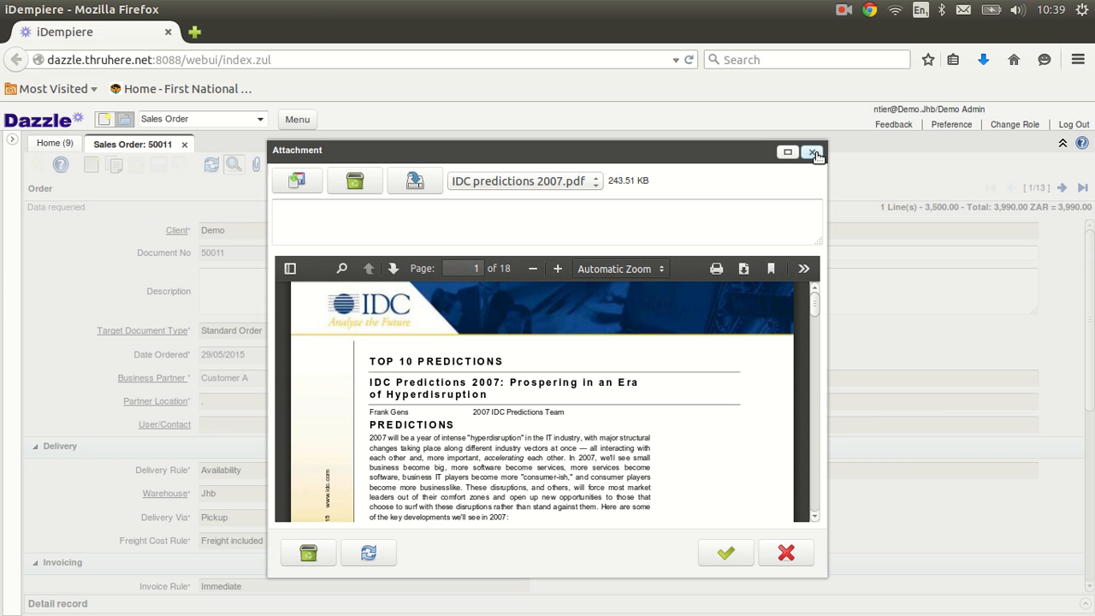
click(813, 153)
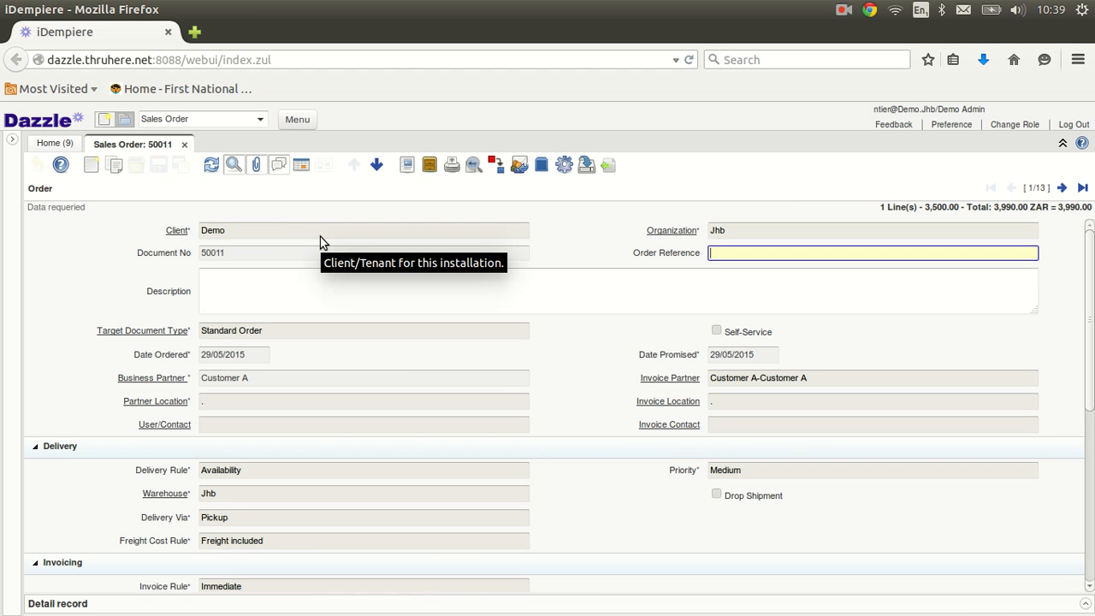
Step: Read the 'Order confirmed by client' reply in order 50011's chat, then close the chat
click(277, 167)
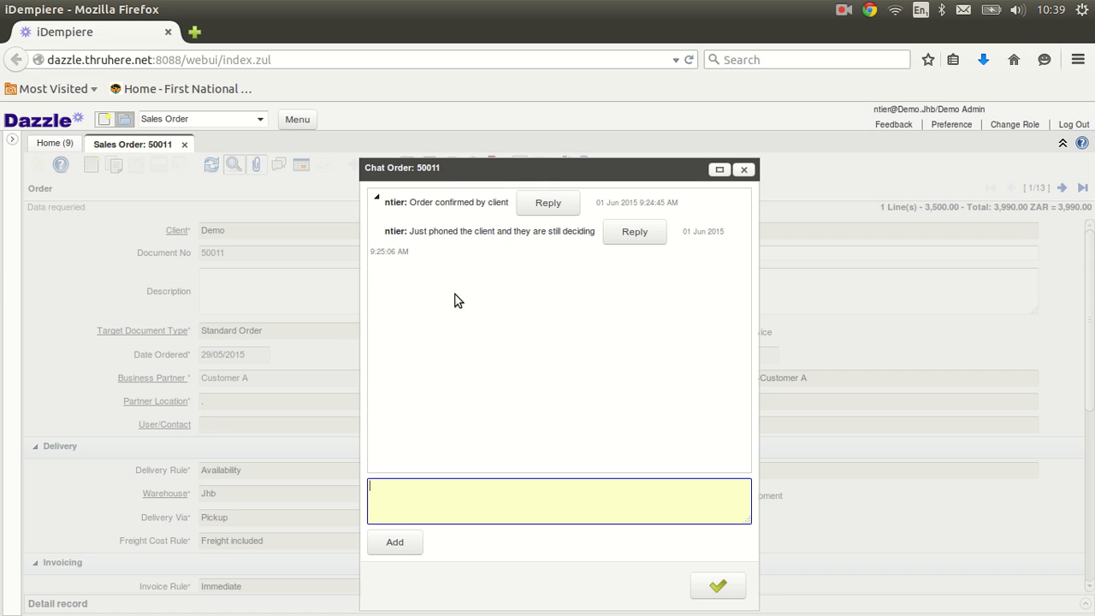
click(377, 198)
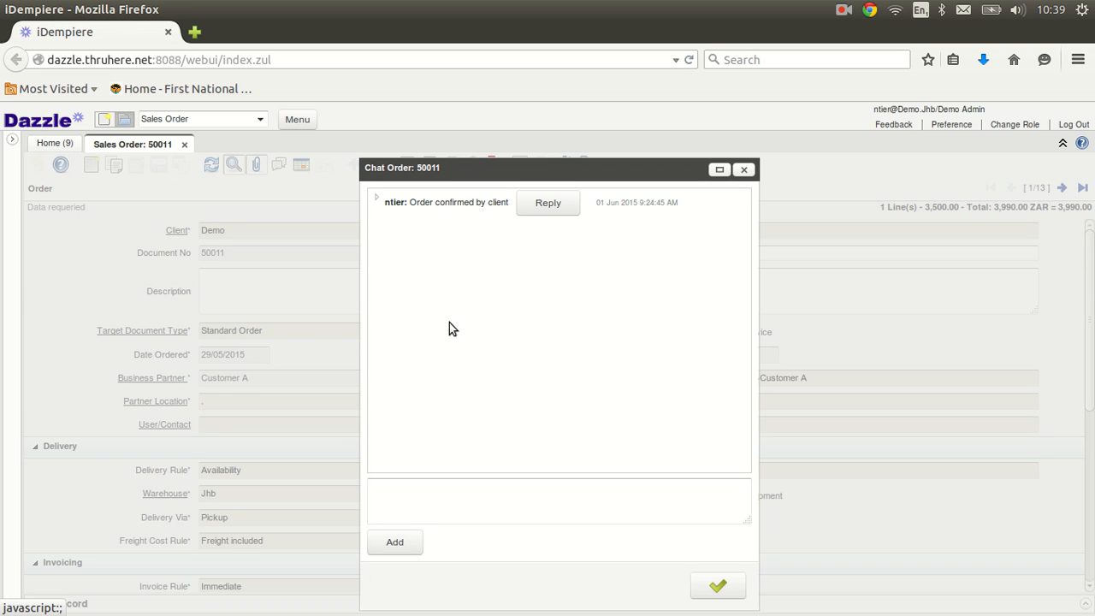
click(377, 199)
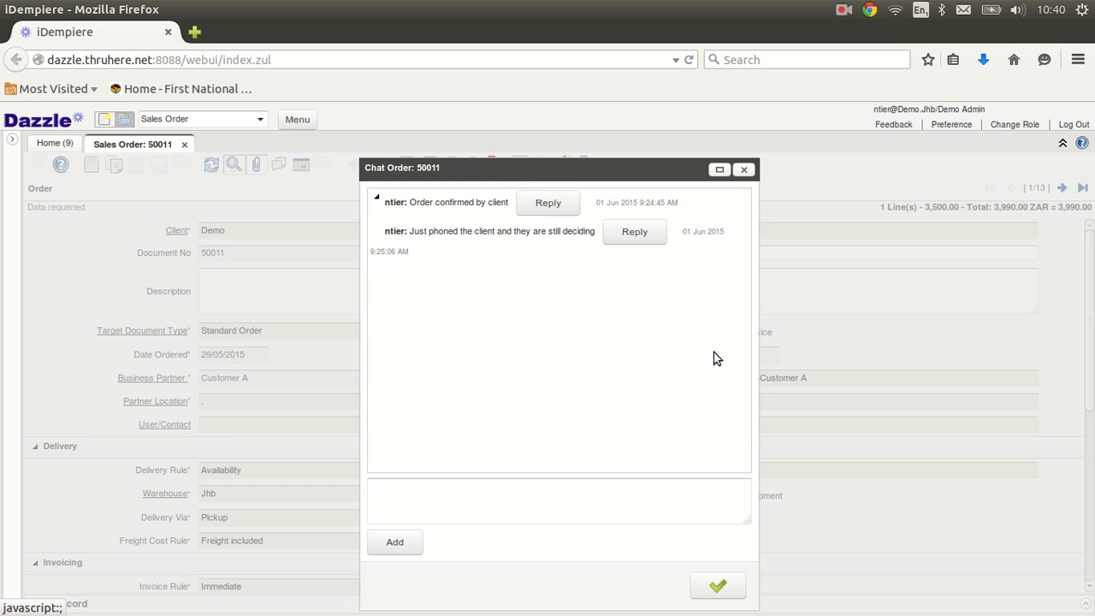
click(742, 168)
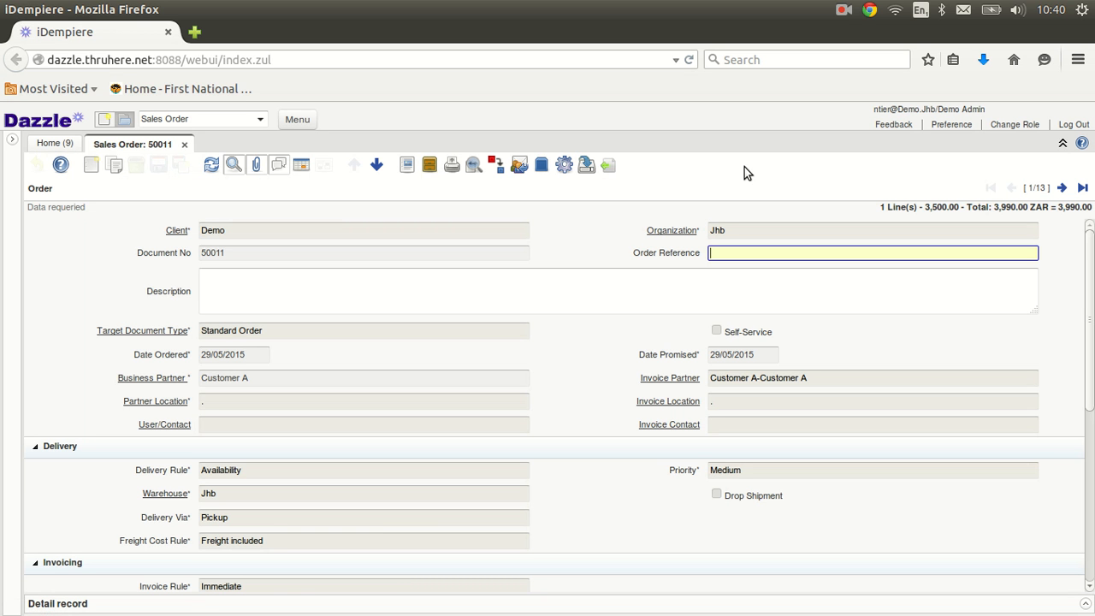
click(473, 166)
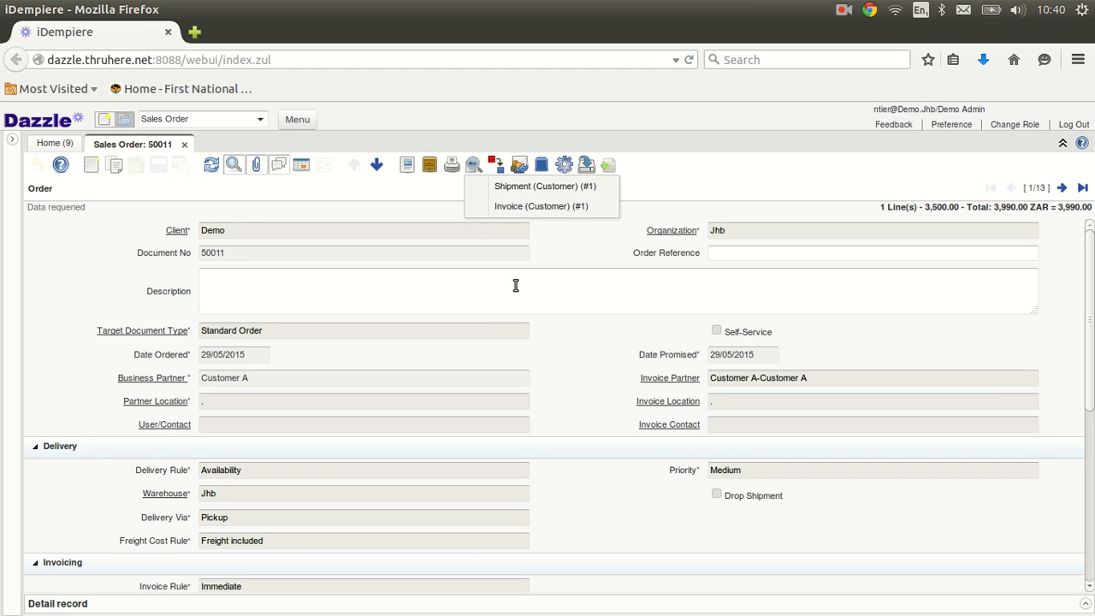
click(525, 208)
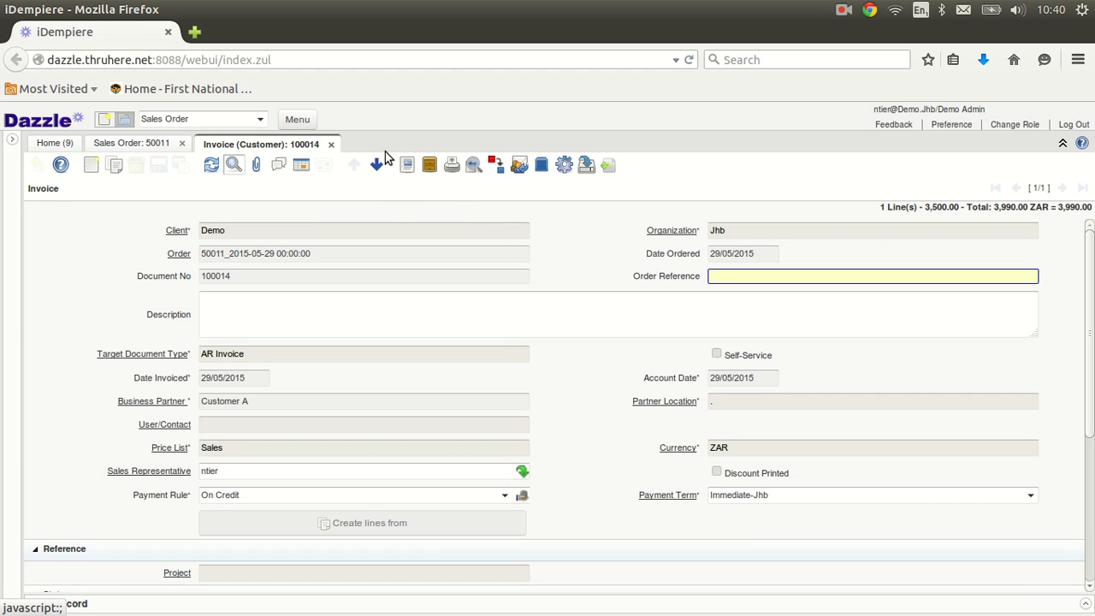
click(329, 146)
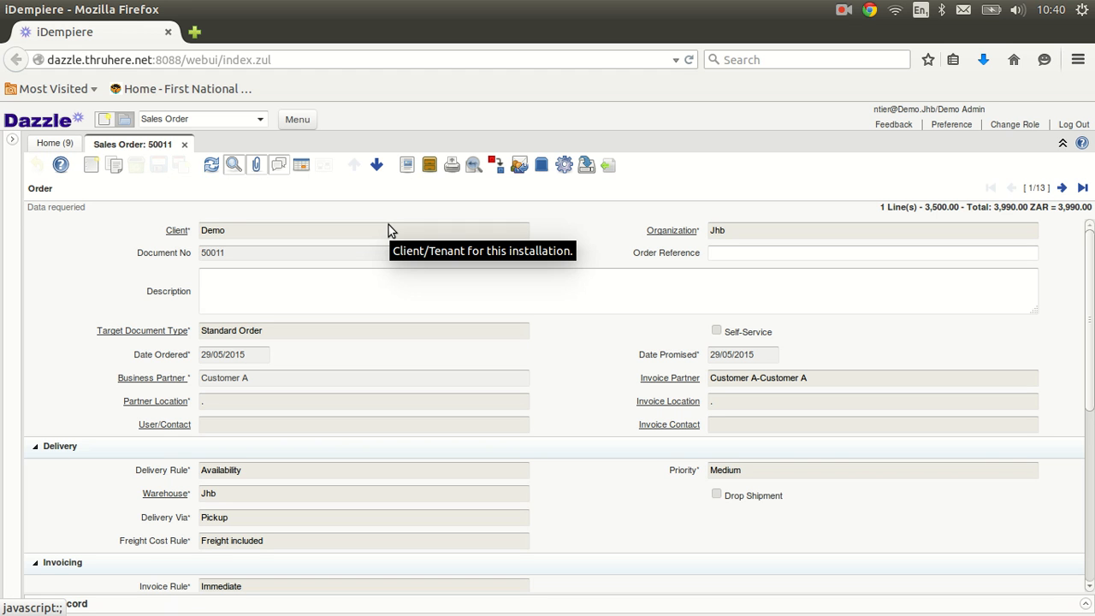
click(451, 167)
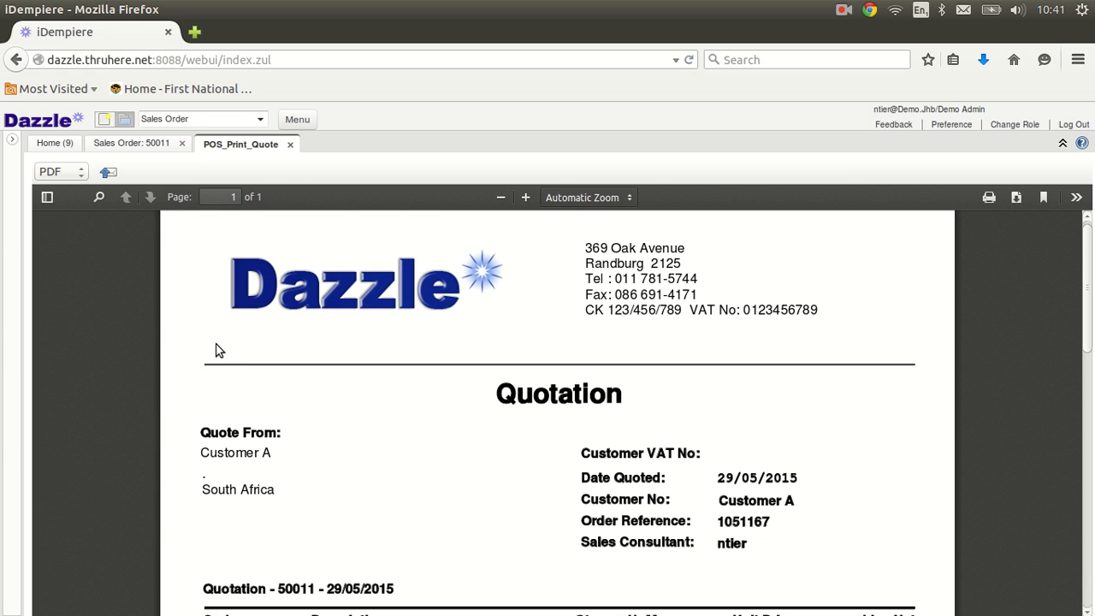
scroll(216, 349, down, 5)
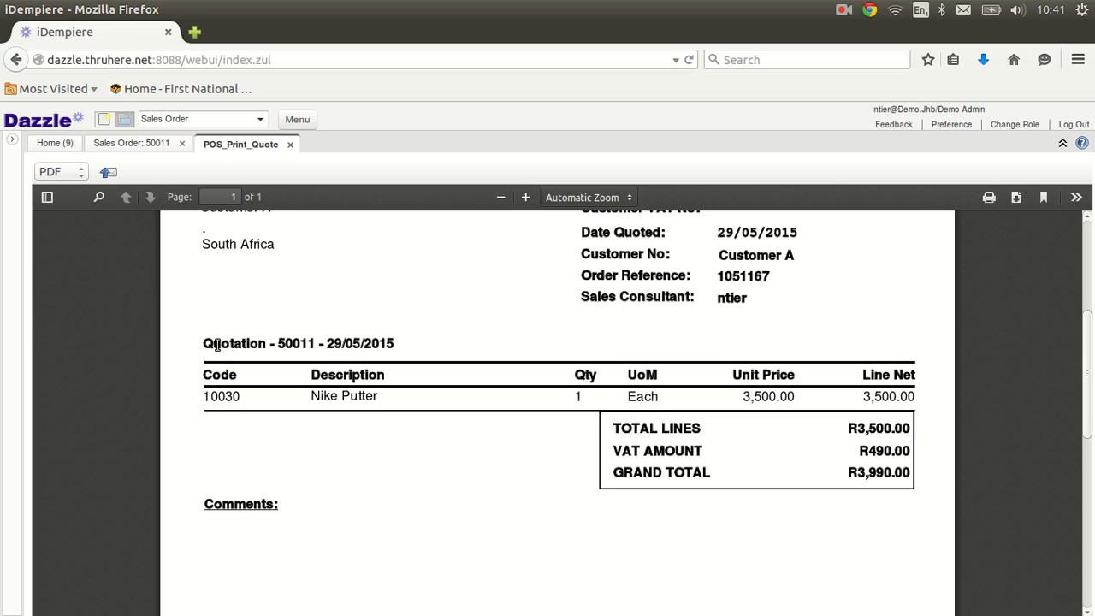
scroll(216, 347, up, 2)
scroll(215, 349, up, 3)
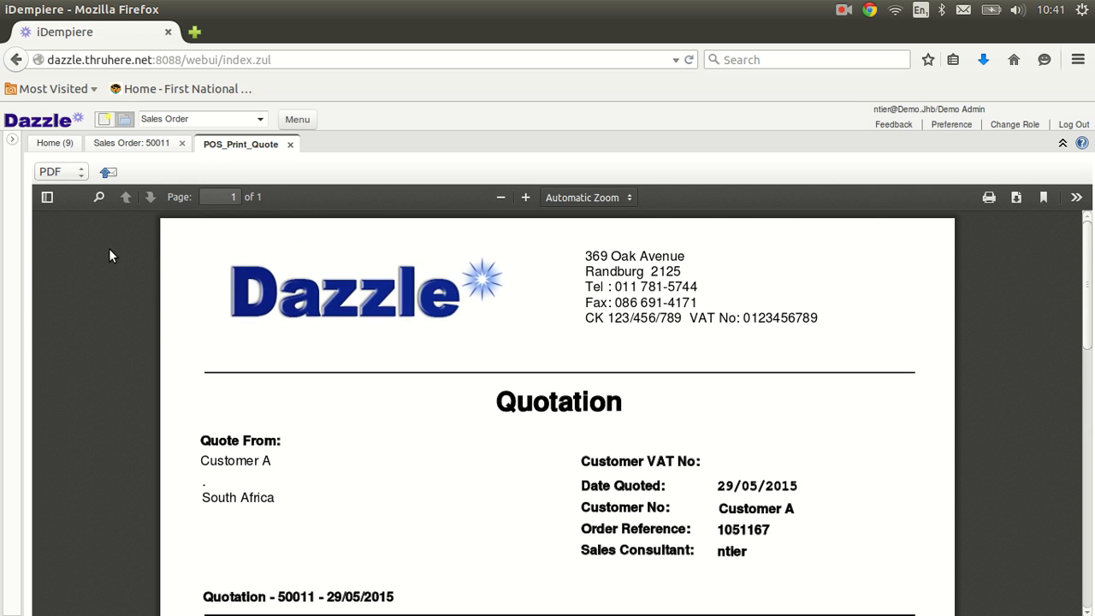
click(107, 174)
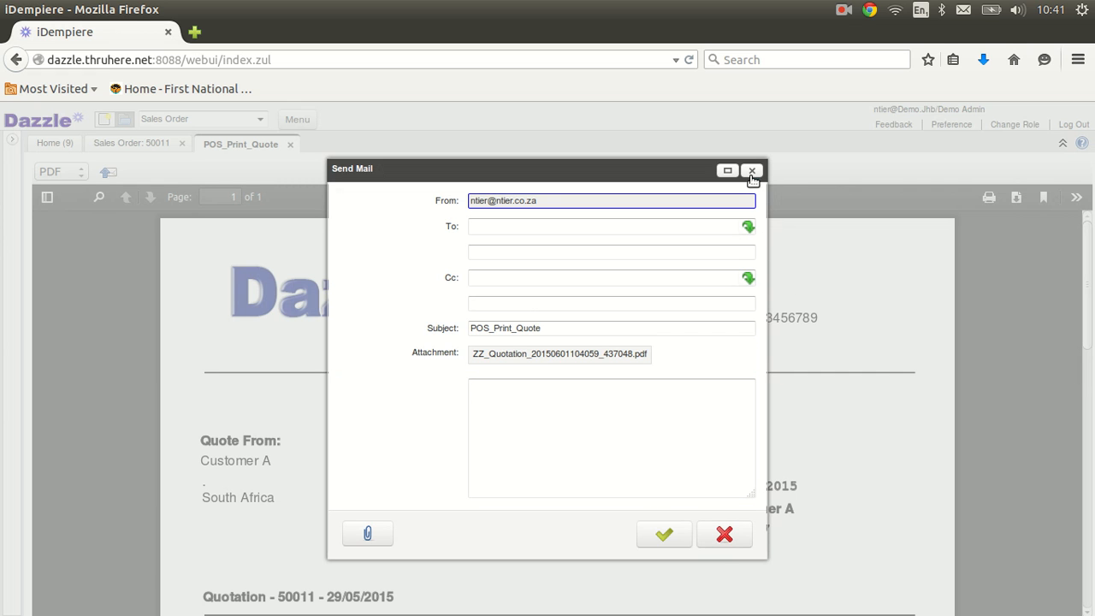
click(725, 534)
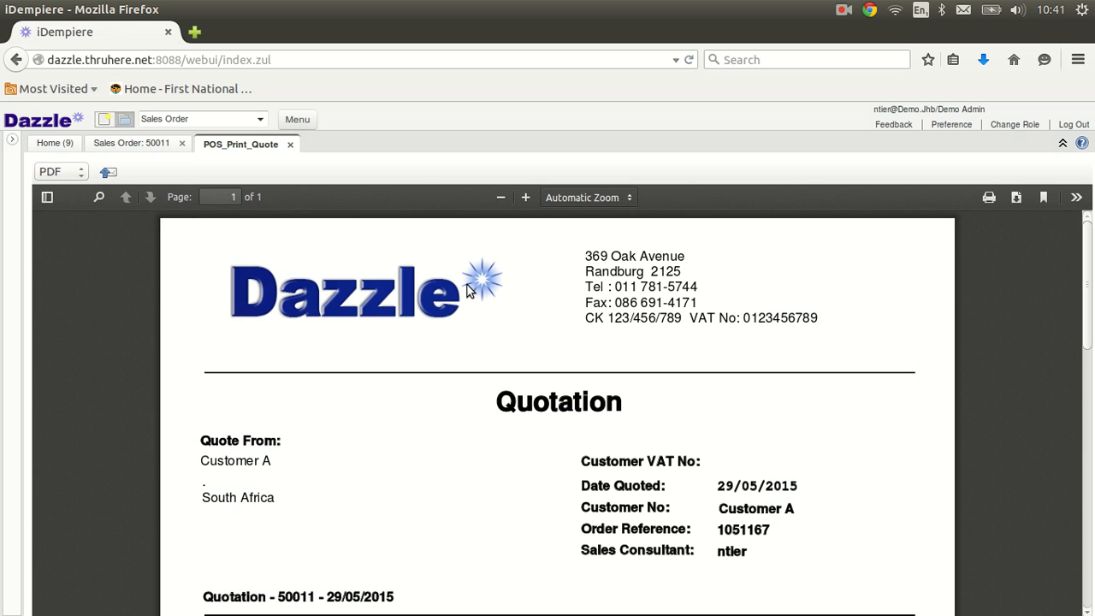
click(289, 145)
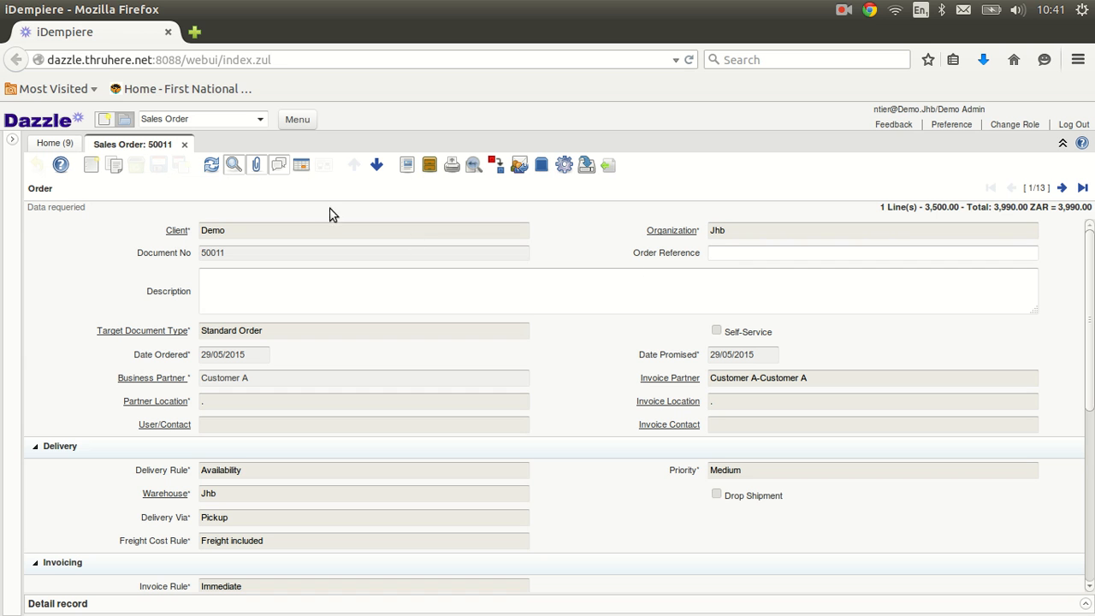
Step: Switch sales orders to grid view and export all rows as an xls Excel file
click(301, 166)
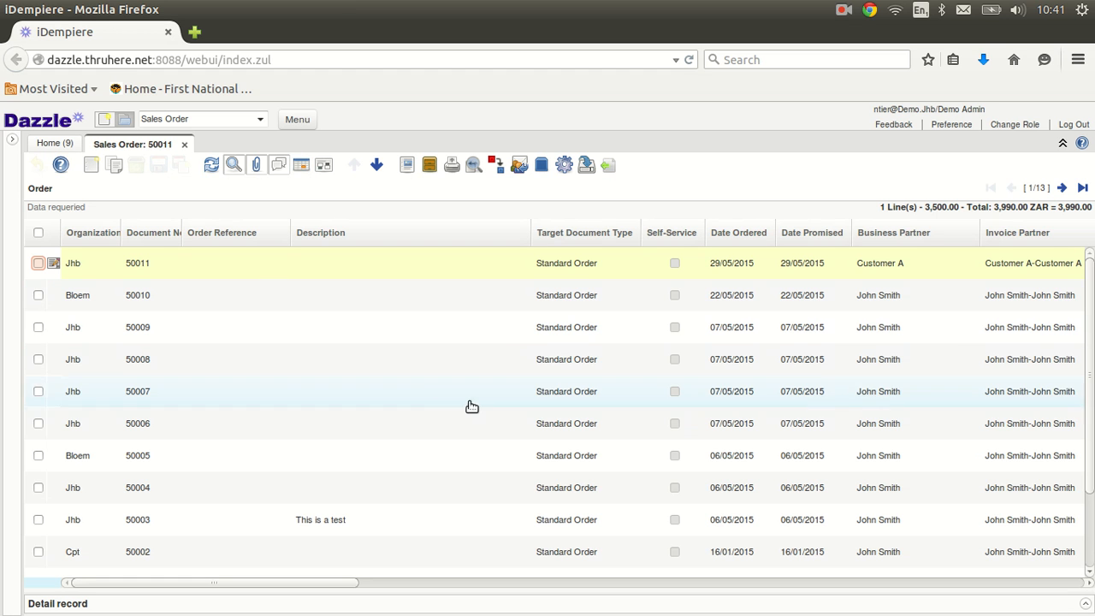
click(585, 172)
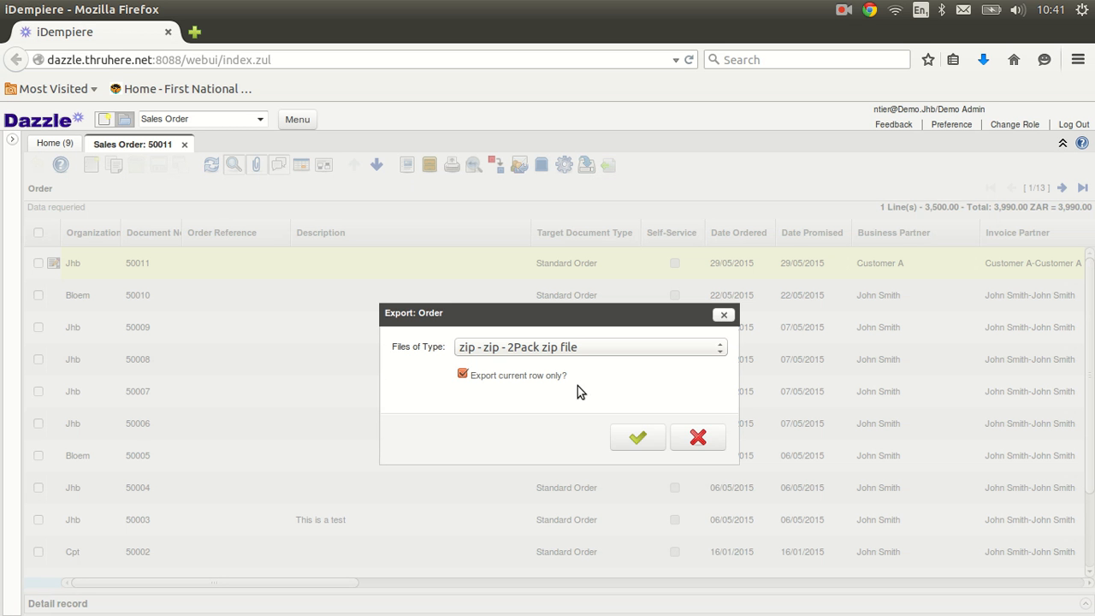
click(462, 376)
click(716, 350)
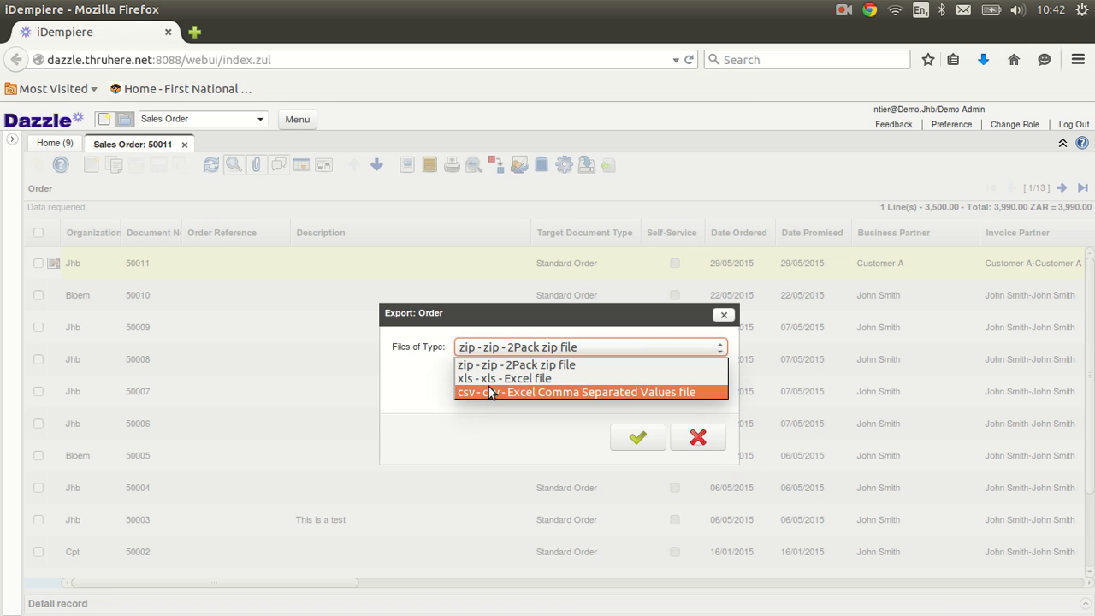
click(484, 376)
click(631, 440)
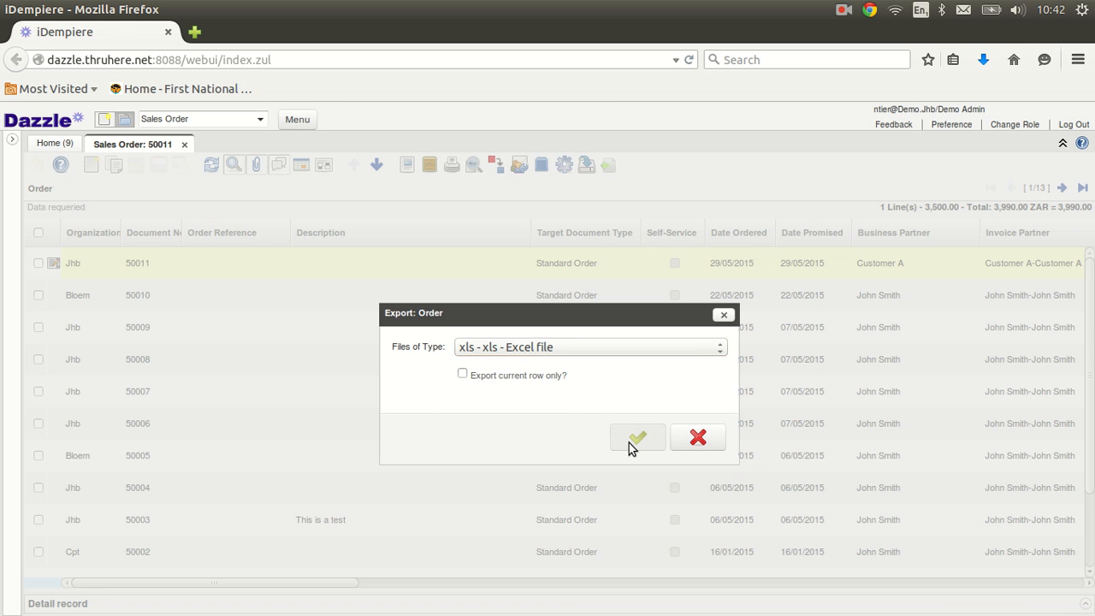
click(616, 432)
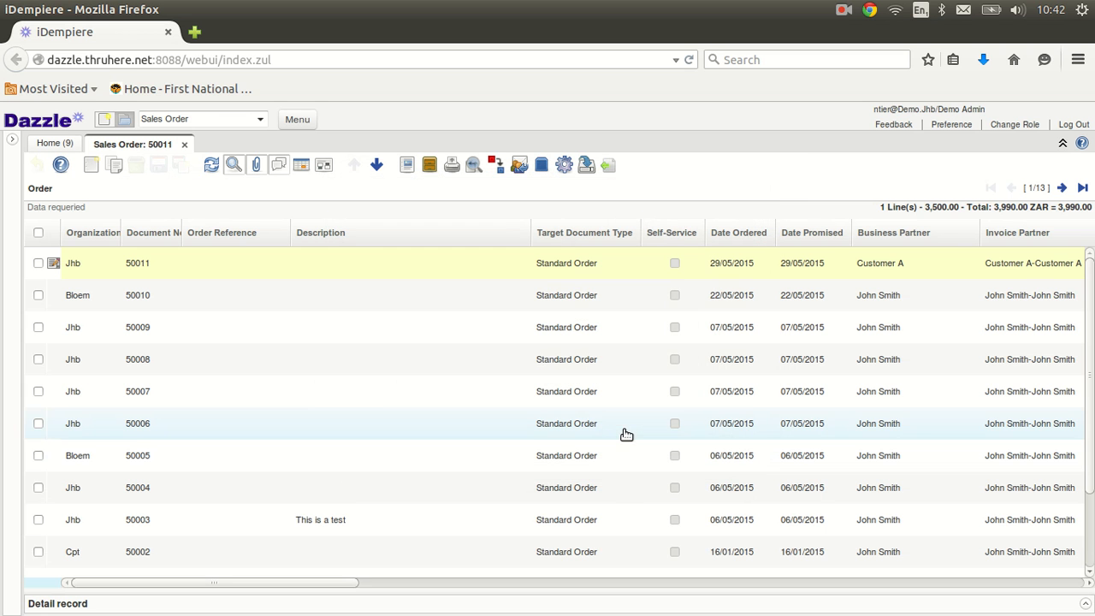
Step: Re-run the all-rows xls export to produce Order.xls
click(586, 171)
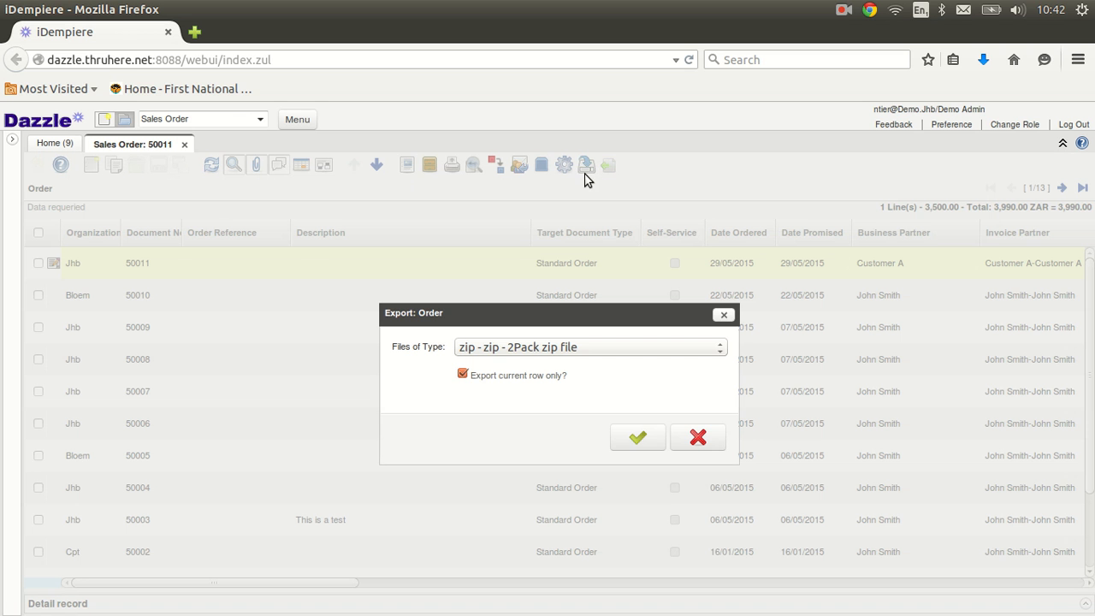
click(463, 374)
click(719, 347)
click(473, 379)
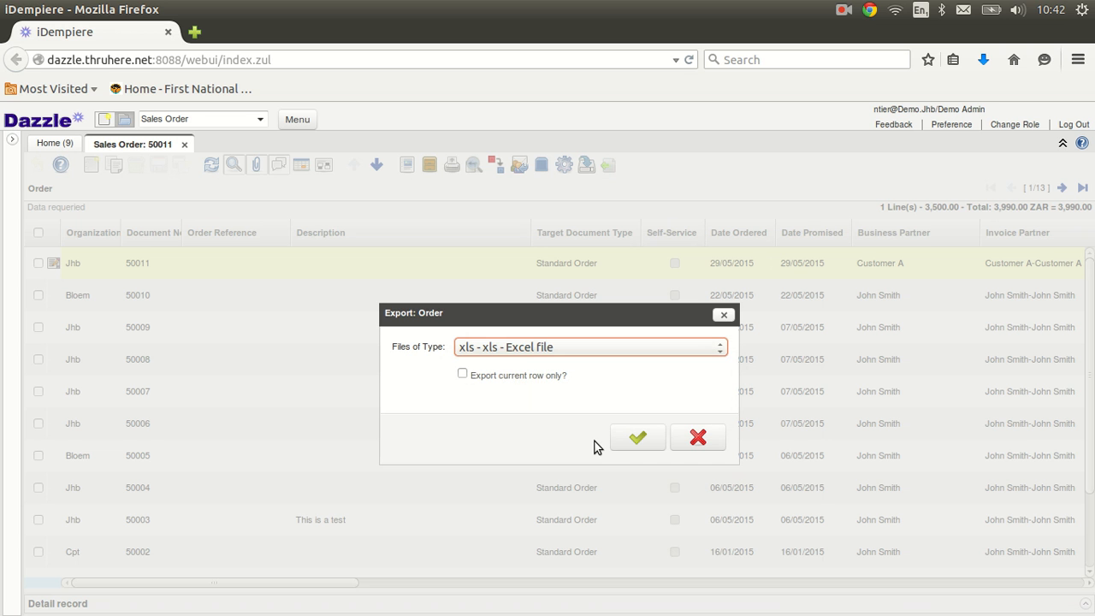
click(638, 439)
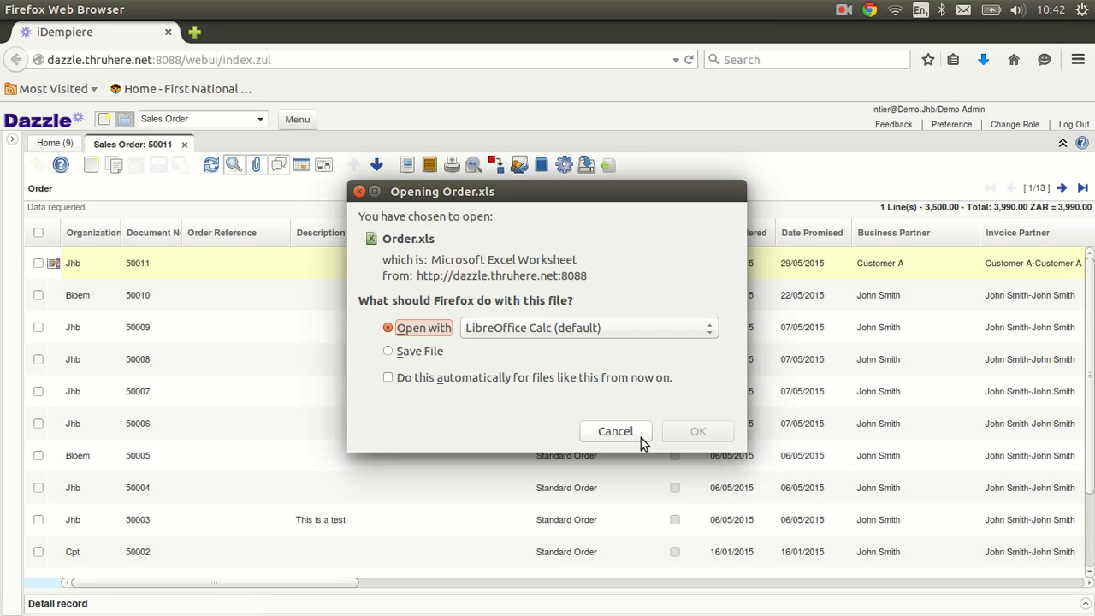
Step: Open Order.xls in LibreOffice Calc to review the 13 orders, then close it
click(696, 430)
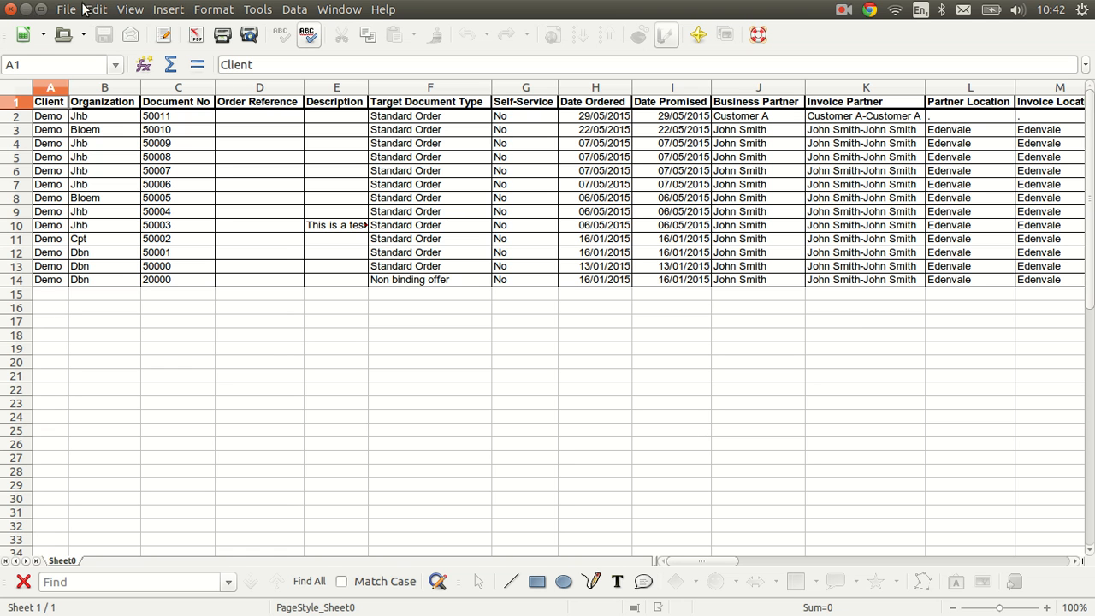
click(11, 9)
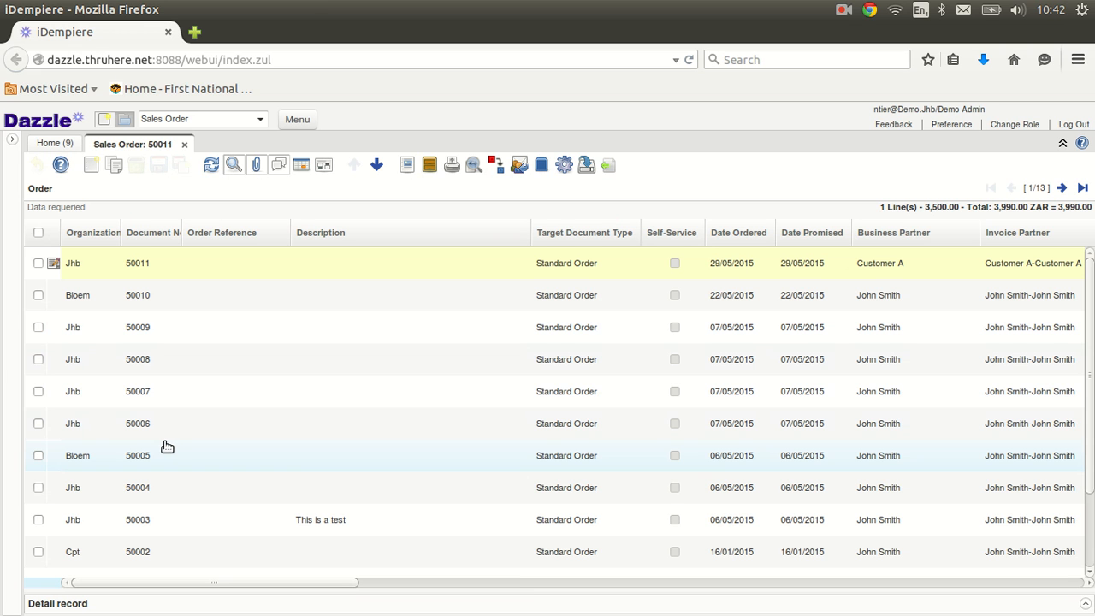
Step: Remove the Self-Service column from the order grid layout, then open order 50011 as a form
click(331, 169)
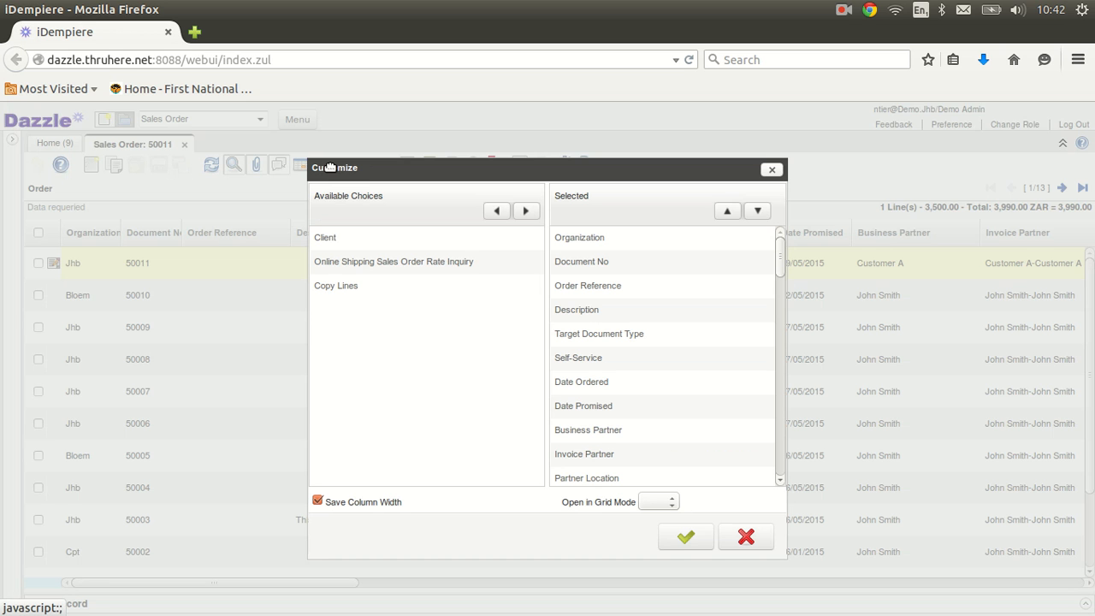
click(596, 360)
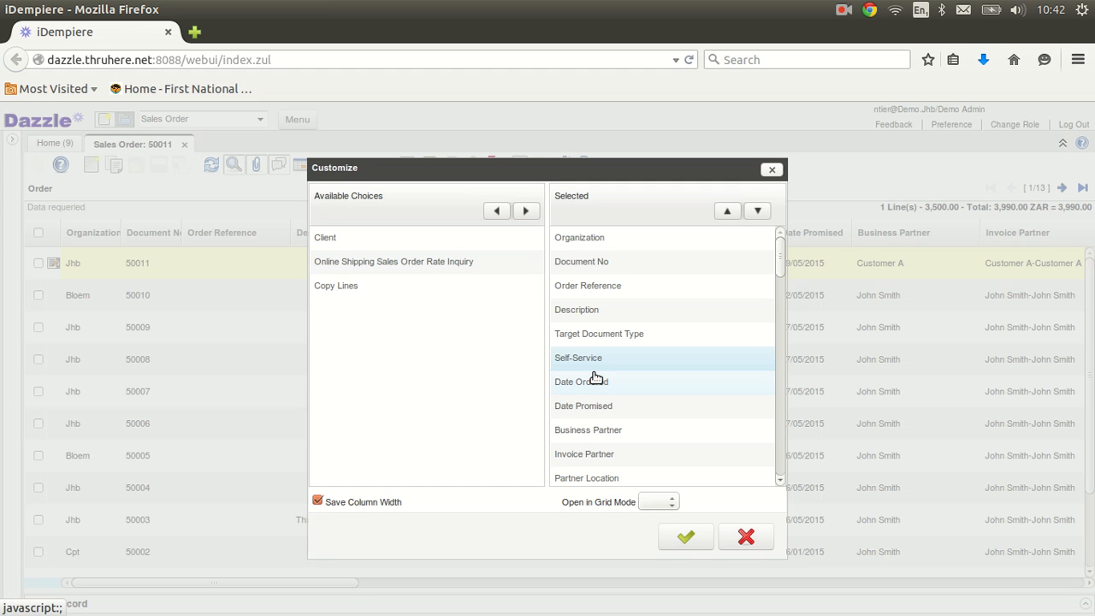
click(496, 211)
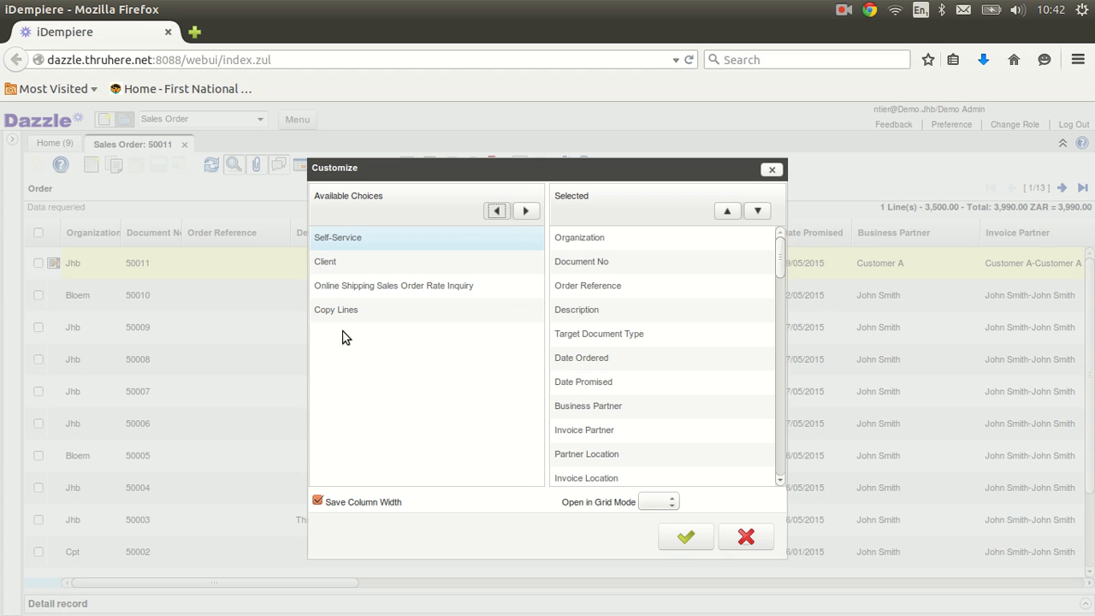
click(578, 360)
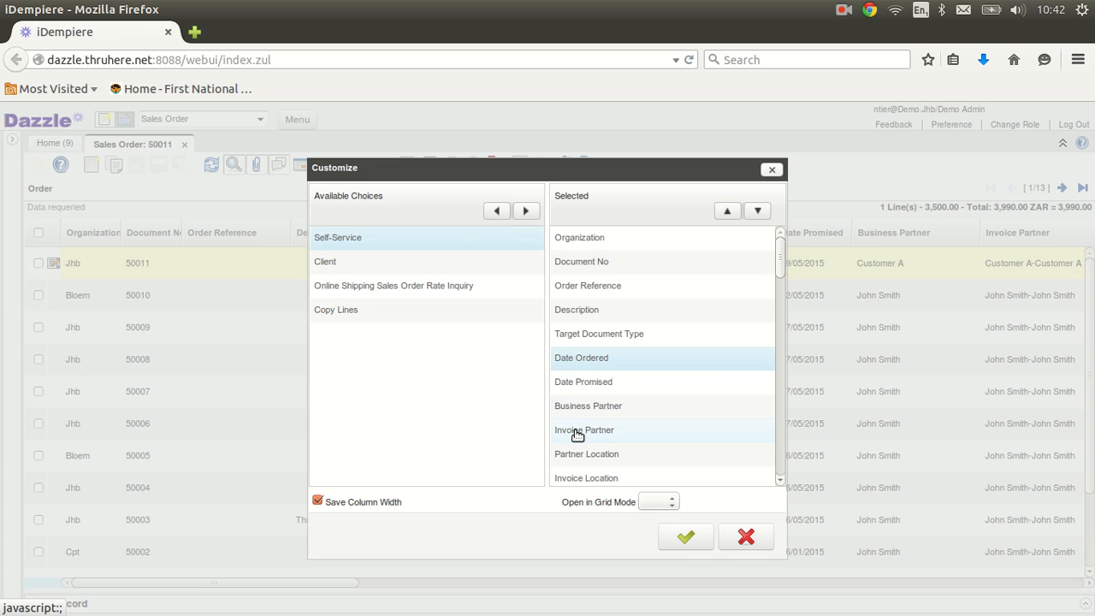
shift+click(578, 432)
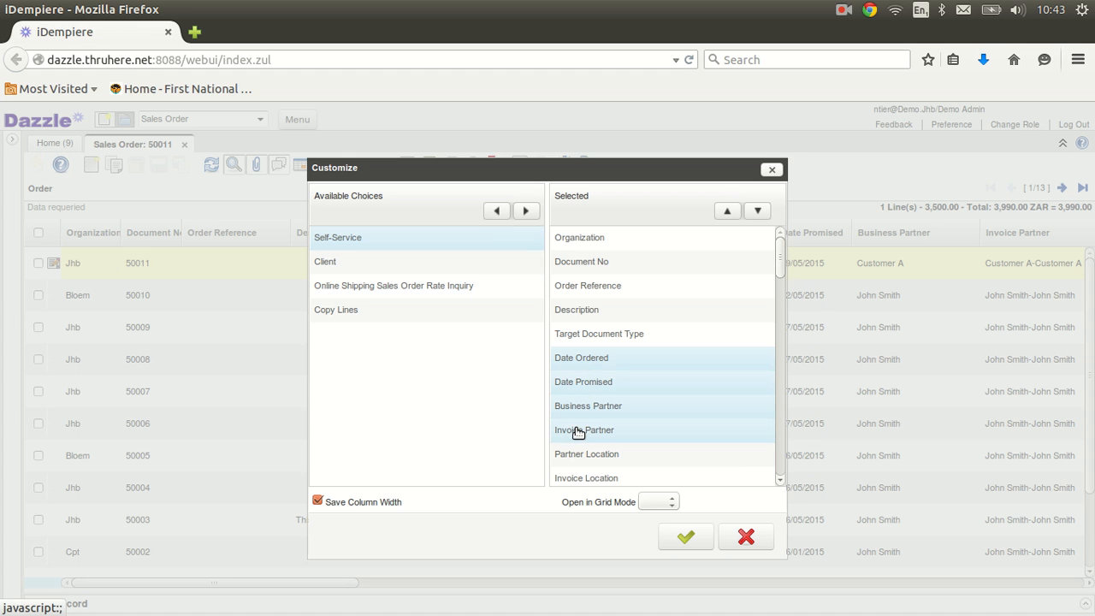
click(634, 367)
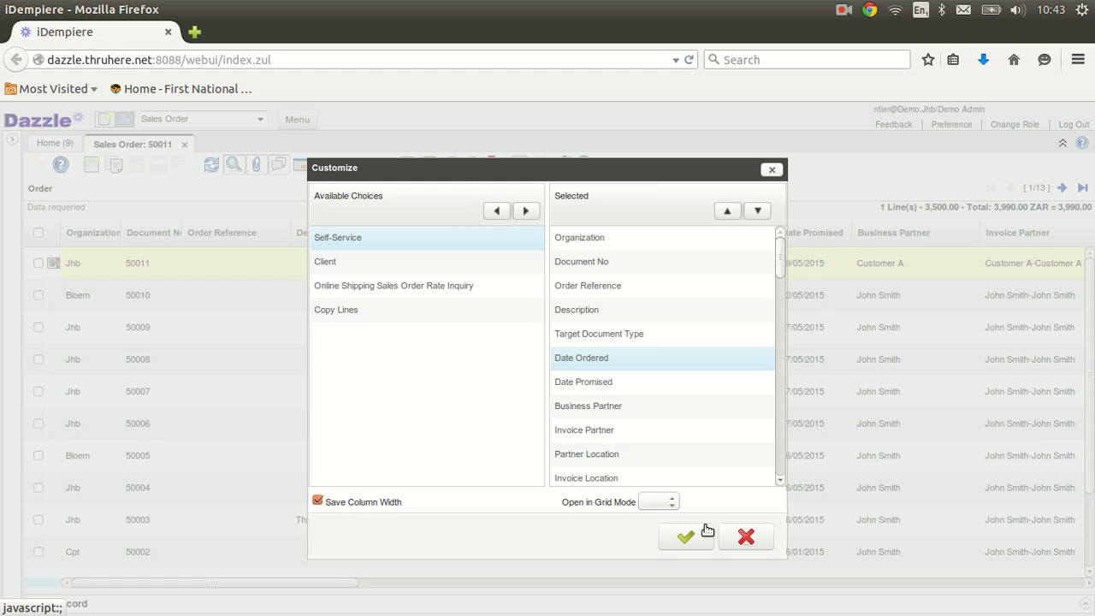
click(682, 539)
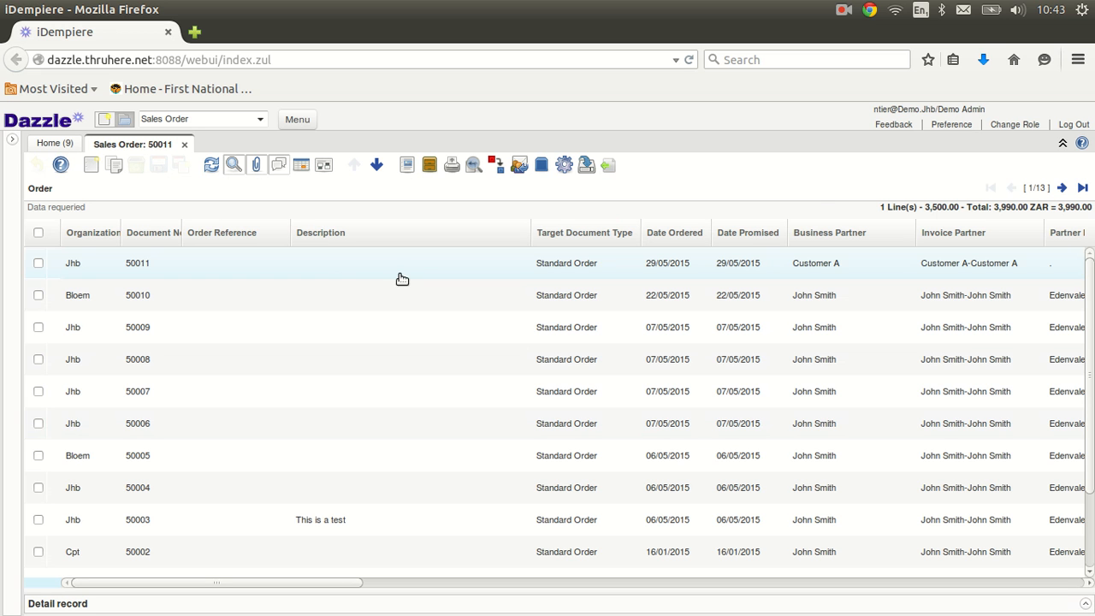
click(304, 168)
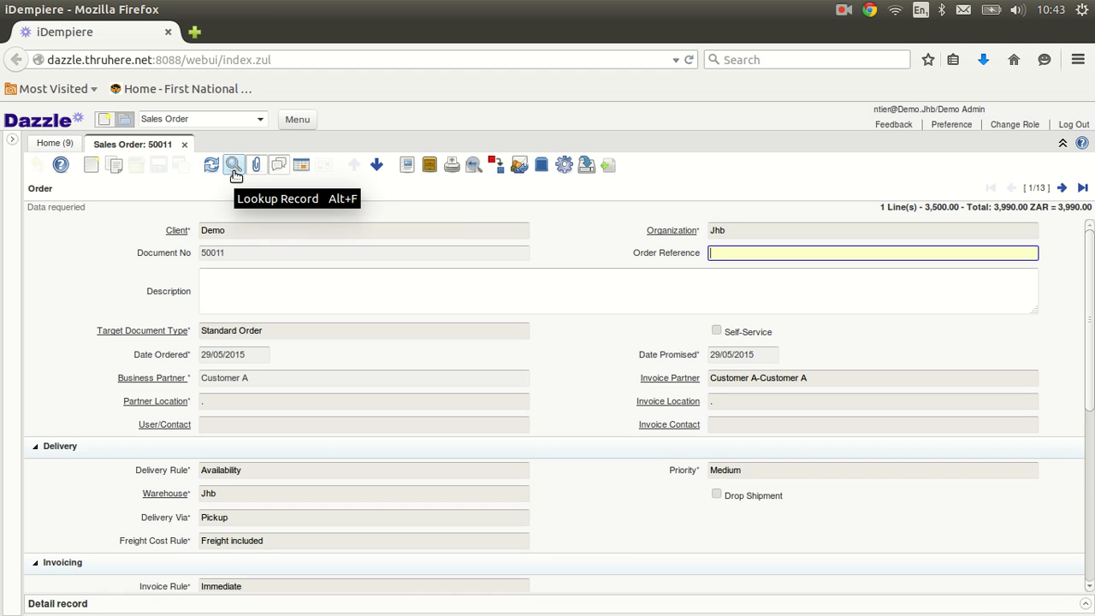
Step: Open the Sales Order search dialog and try the Document No, Description and History fields
click(234, 169)
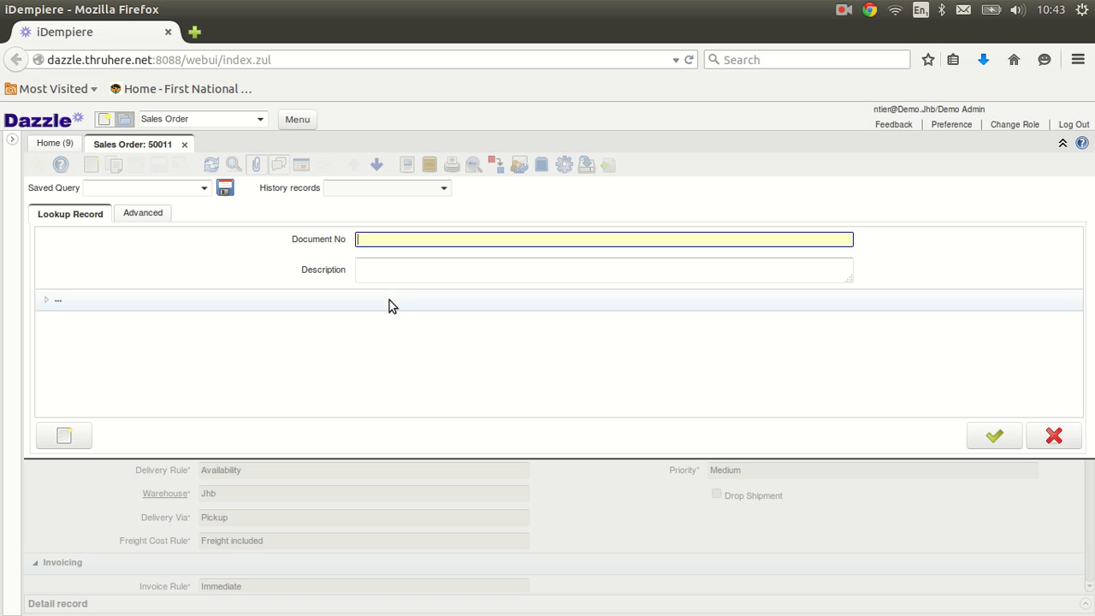
click(390, 269)
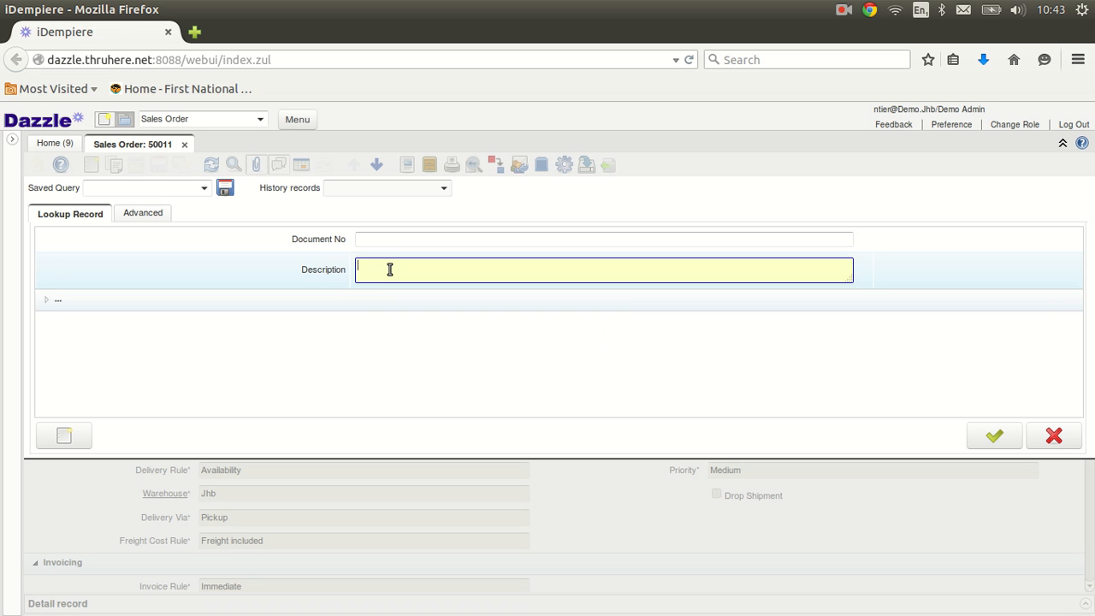
click(389, 240)
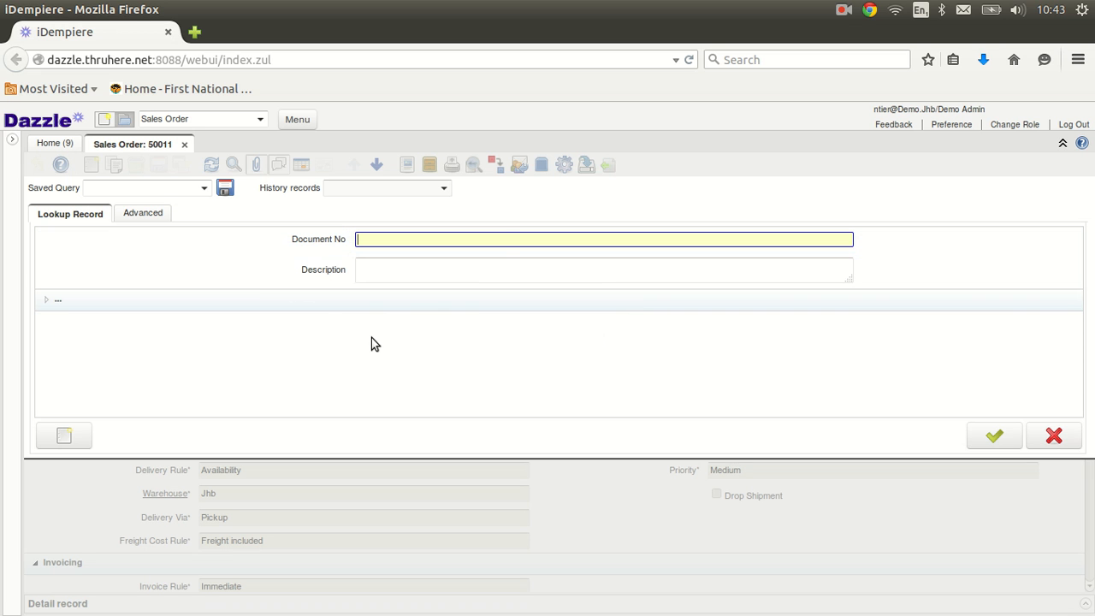
click(445, 188)
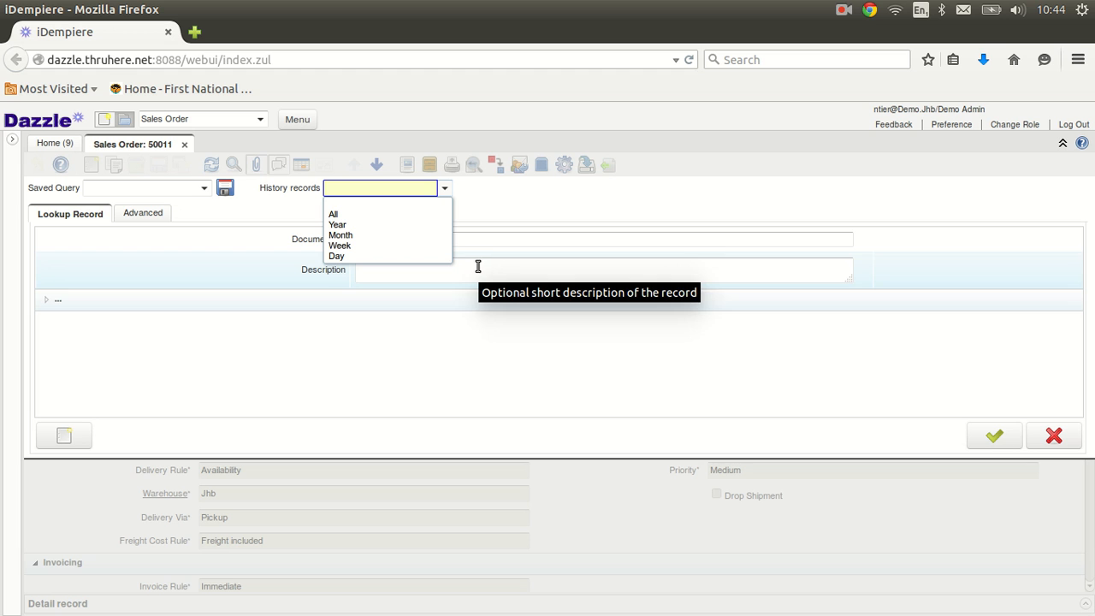
click(505, 221)
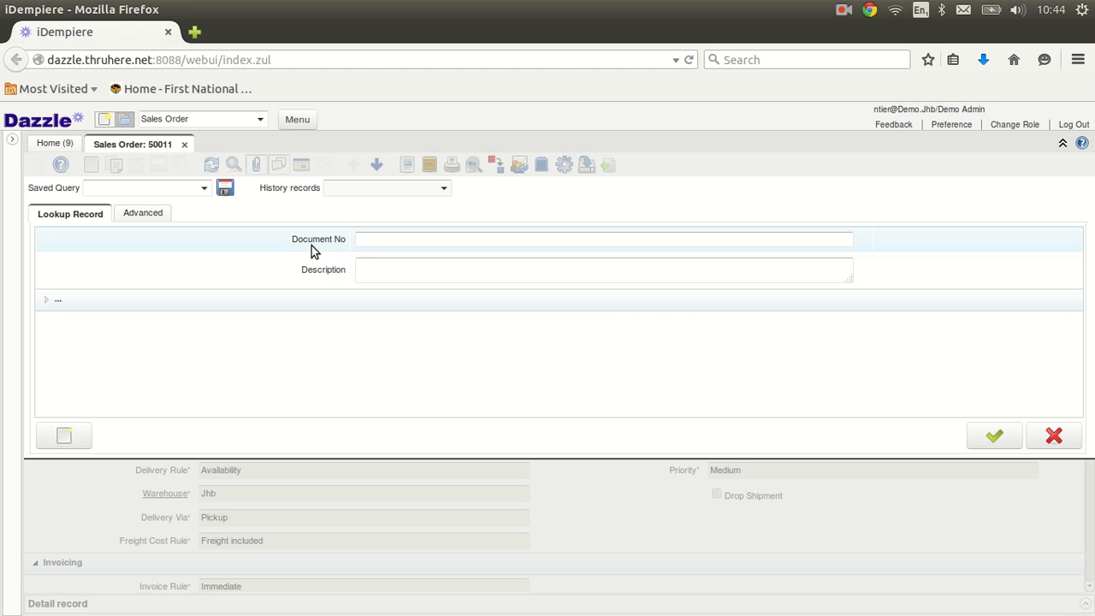
Step: Expand the extra '...' criteria group, scroll through it, and collapse it again
click(50, 306)
scroll(459, 348, down, 1)
scroll(460, 348, down, 5)
scroll(457, 354, up, 2)
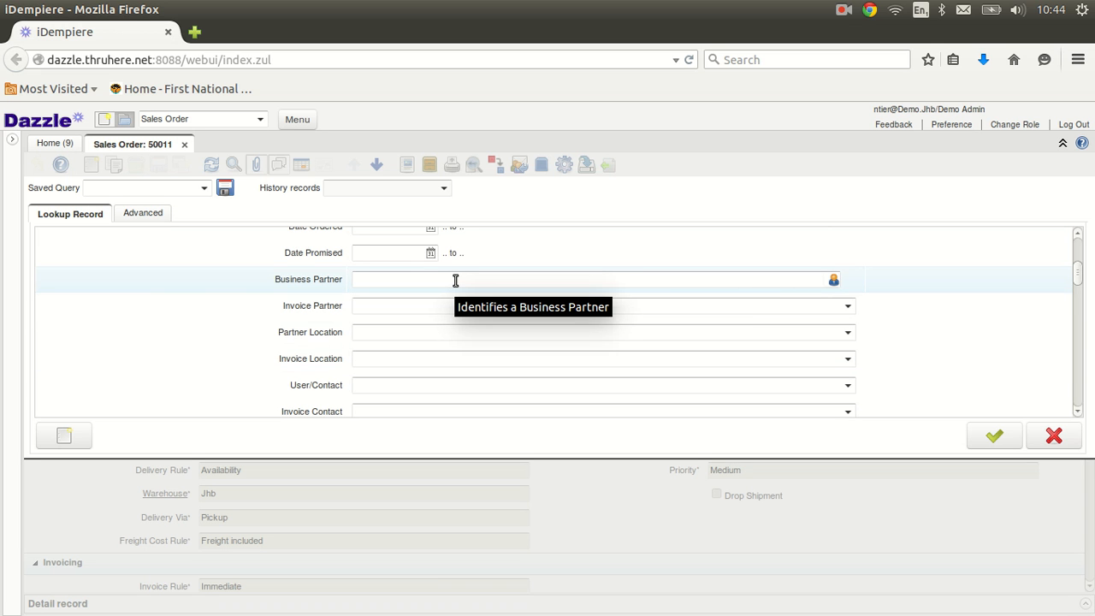
scroll(455, 281, up, 4)
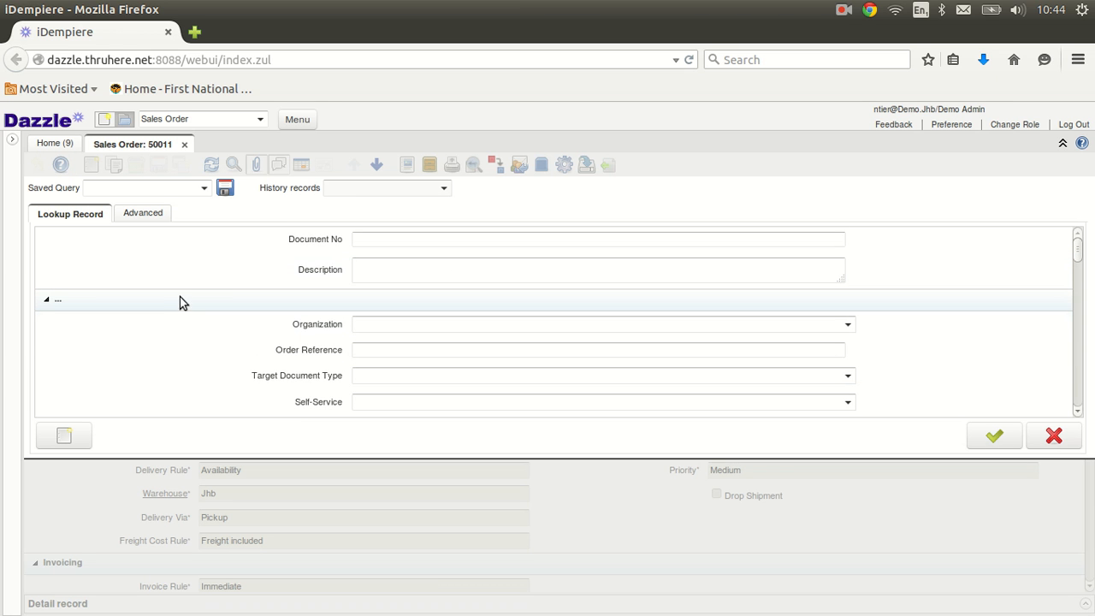
click(49, 301)
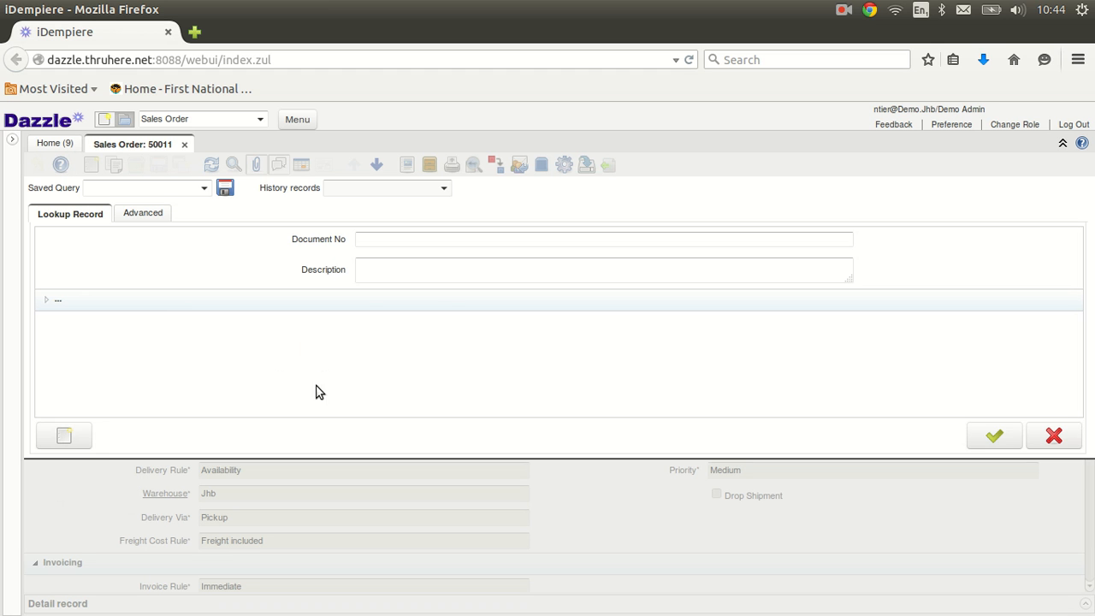
click(61, 442)
Step: On the Advanced tab, add the criterion Account Date >= 01/01/2015
click(152, 215)
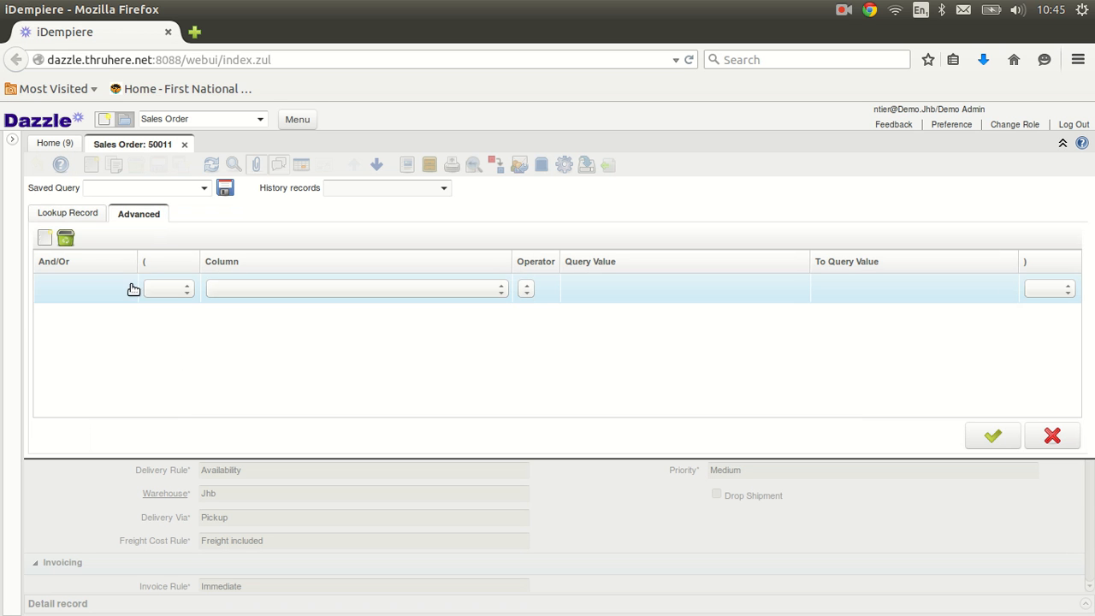
click(73, 216)
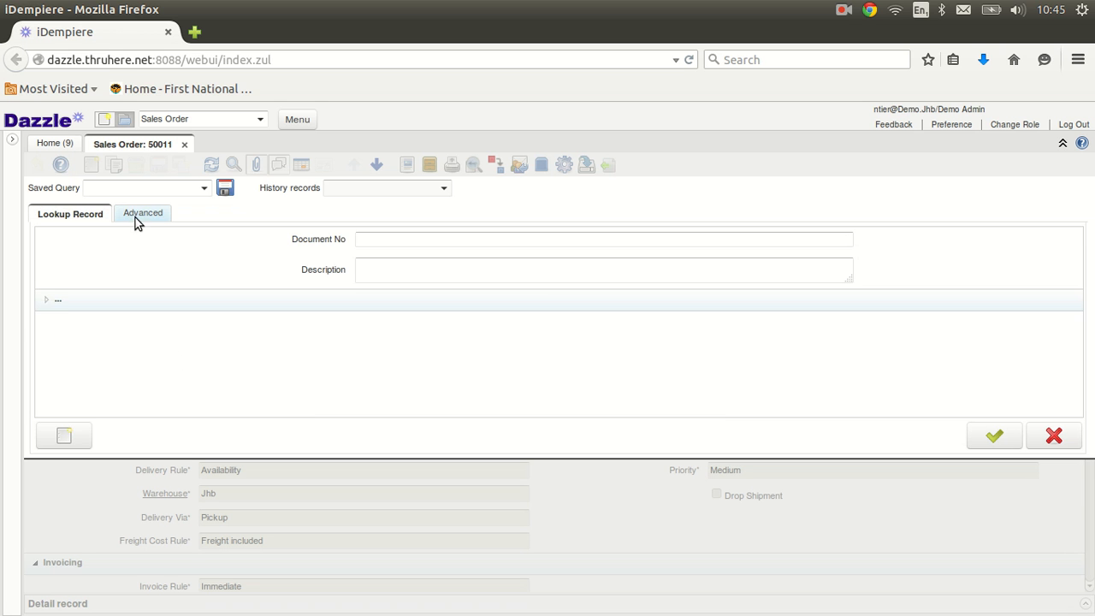
click(137, 218)
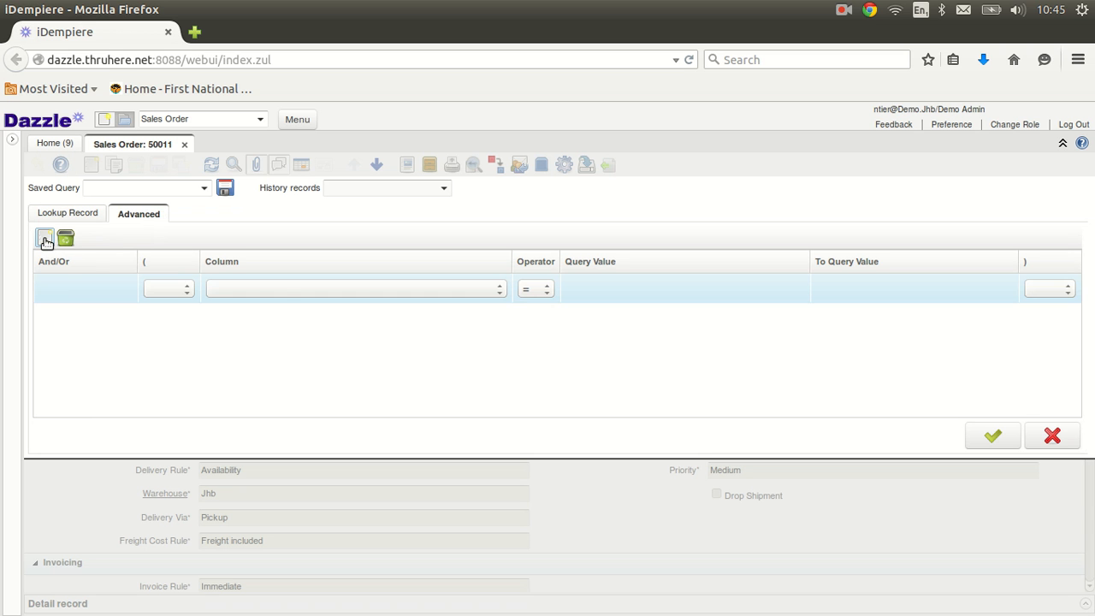
click(285, 290)
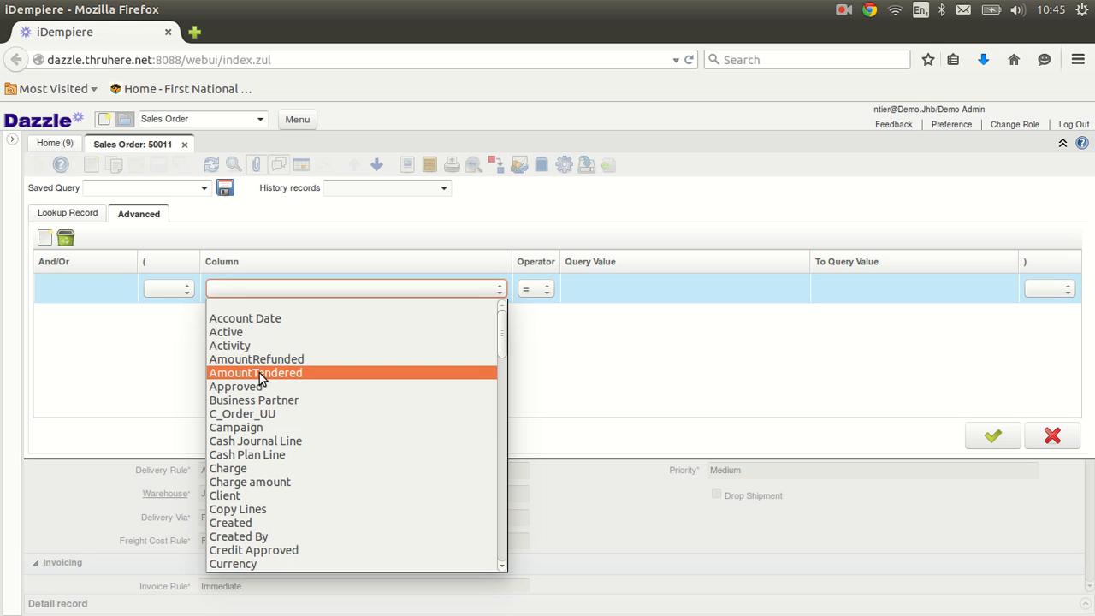
click(267, 319)
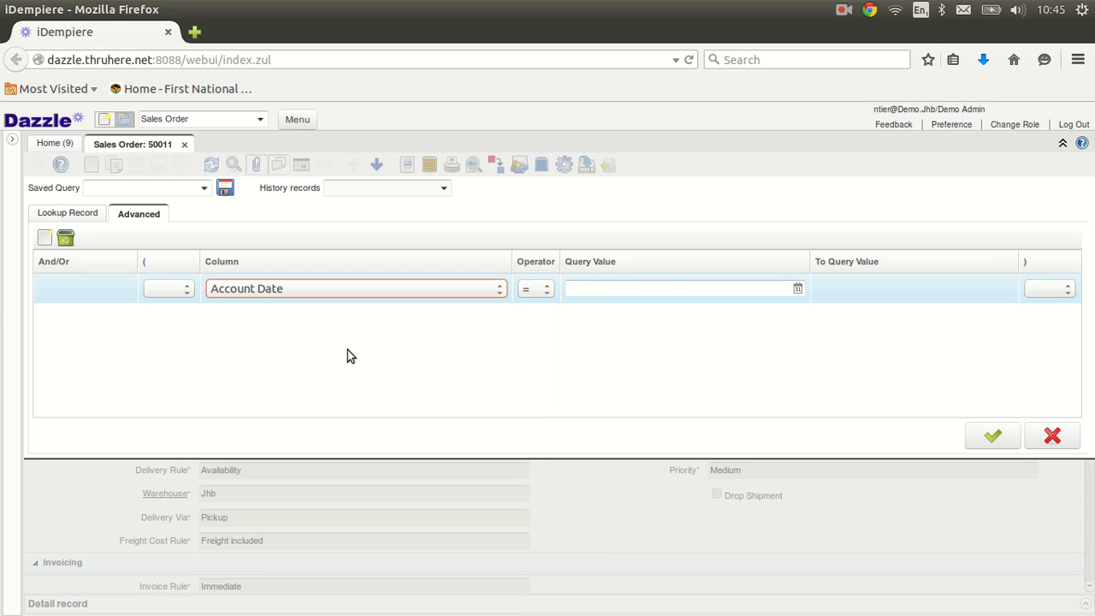
click(546, 288)
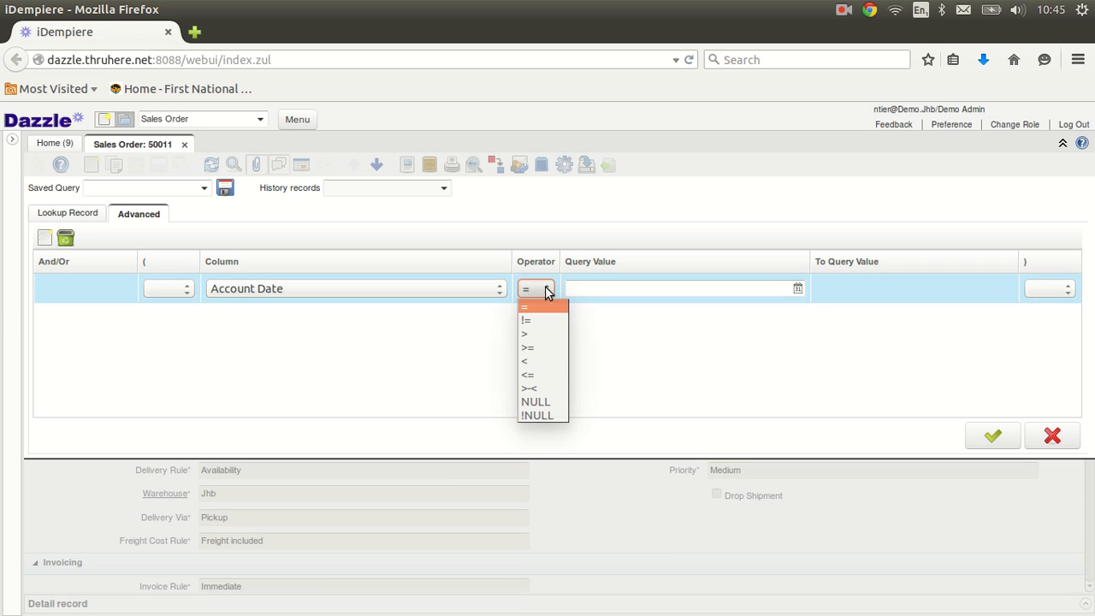
click(543, 352)
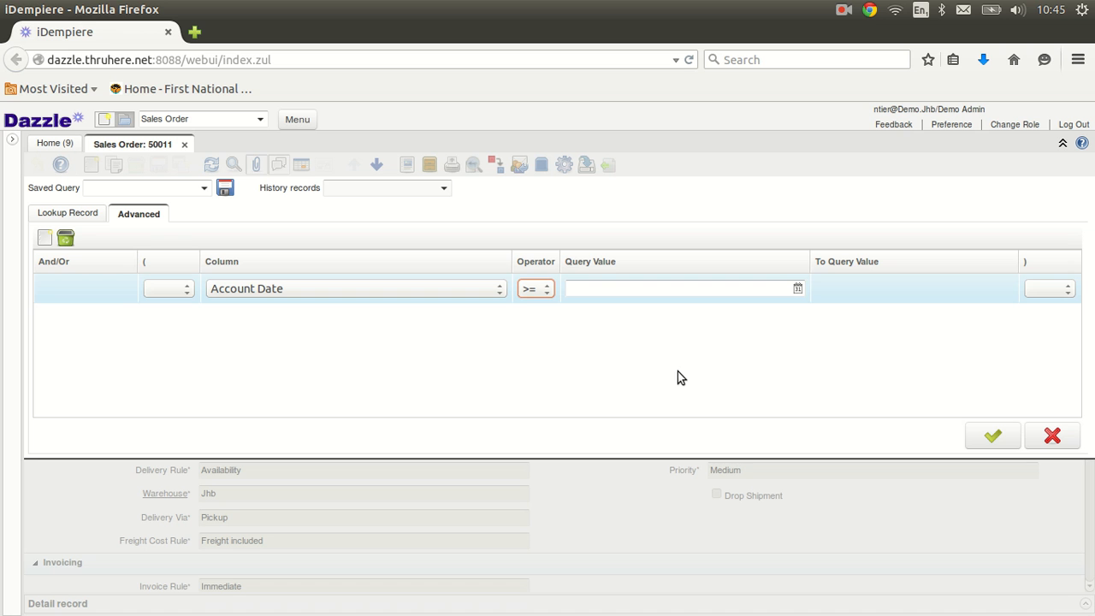
click(796, 289)
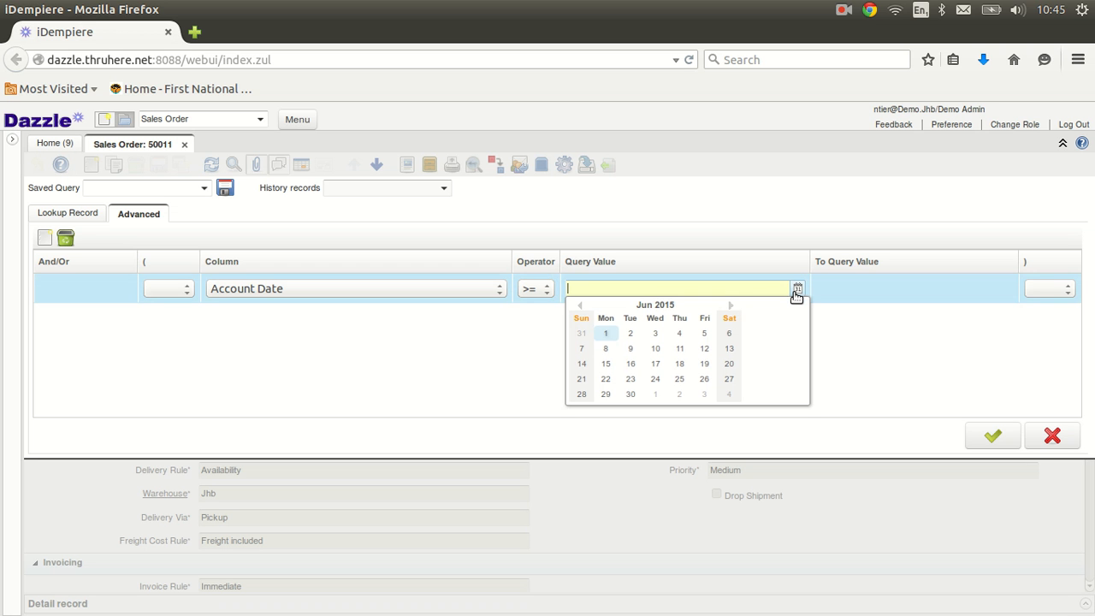
click(654, 310)
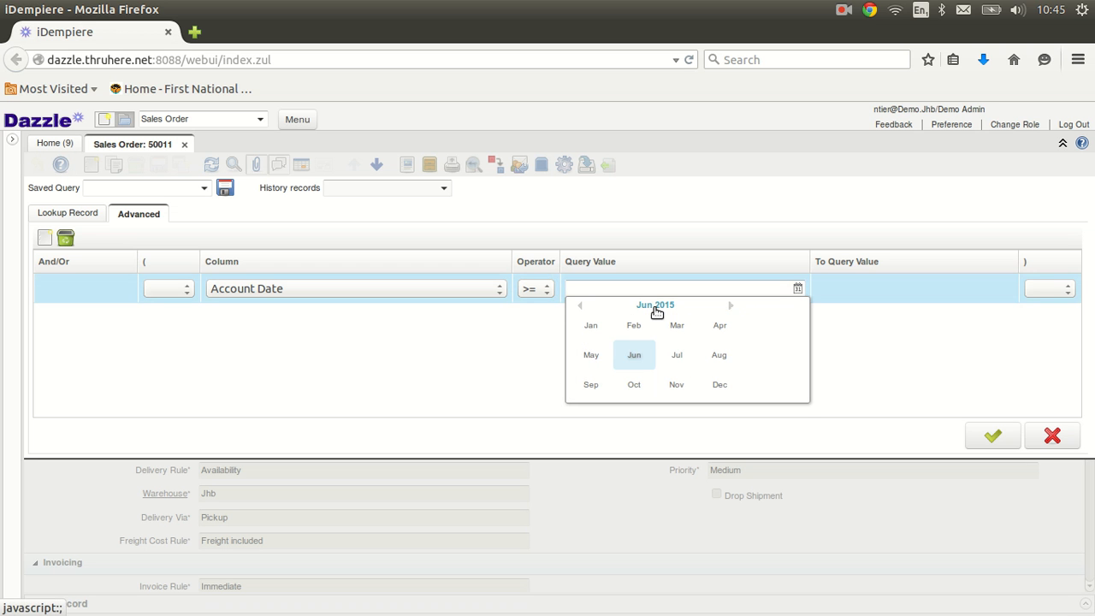
click(590, 325)
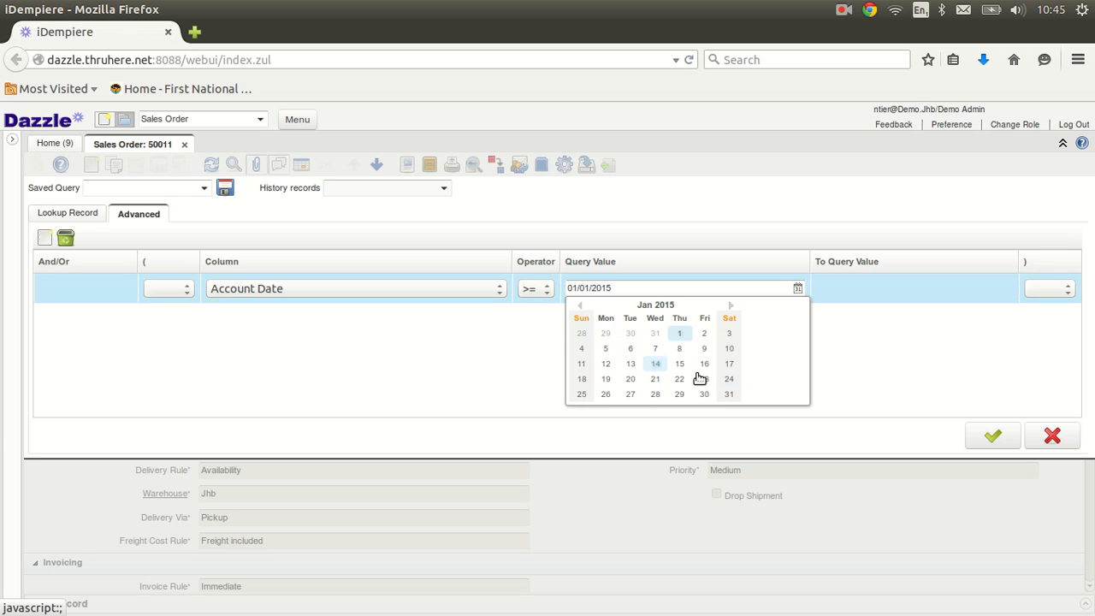
click(679, 333)
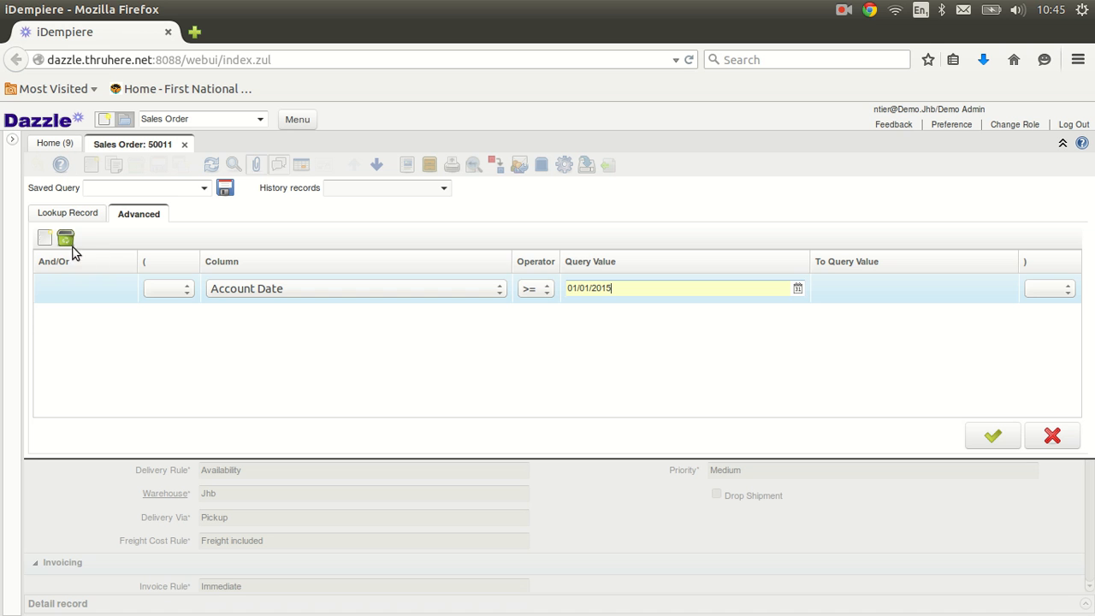
Step: Add a second criterion requiring Document Status = Completed
click(46, 240)
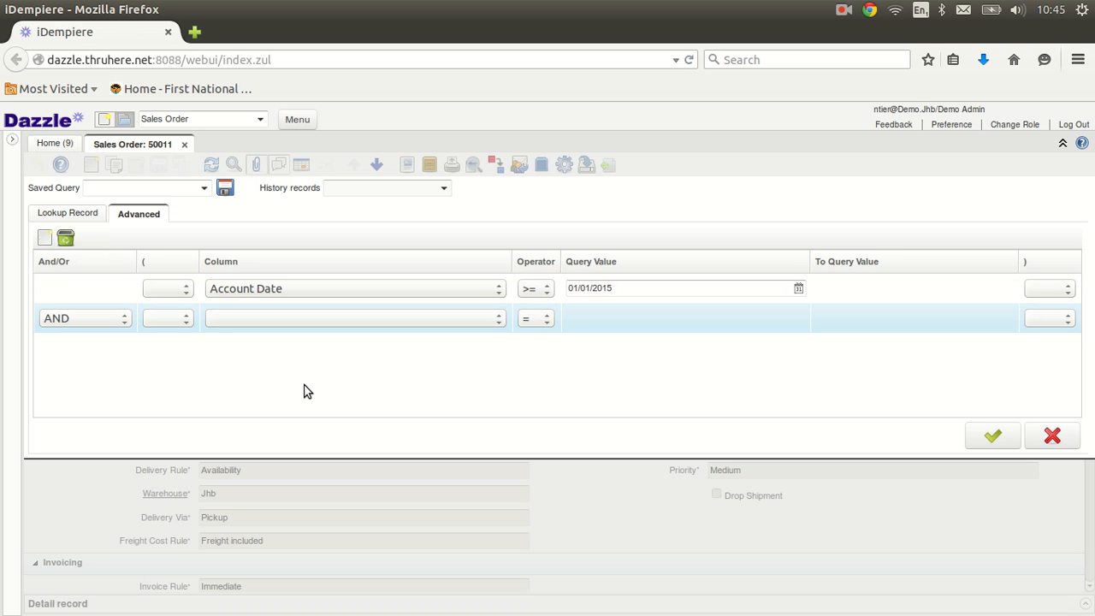
click(497, 320)
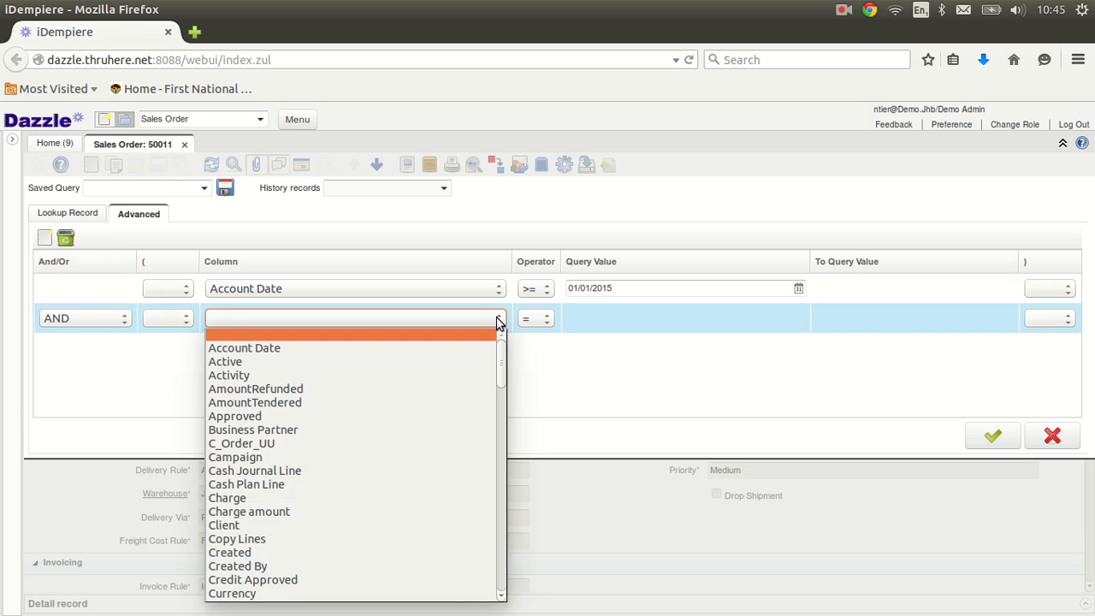
drag(501, 374, 501, 447)
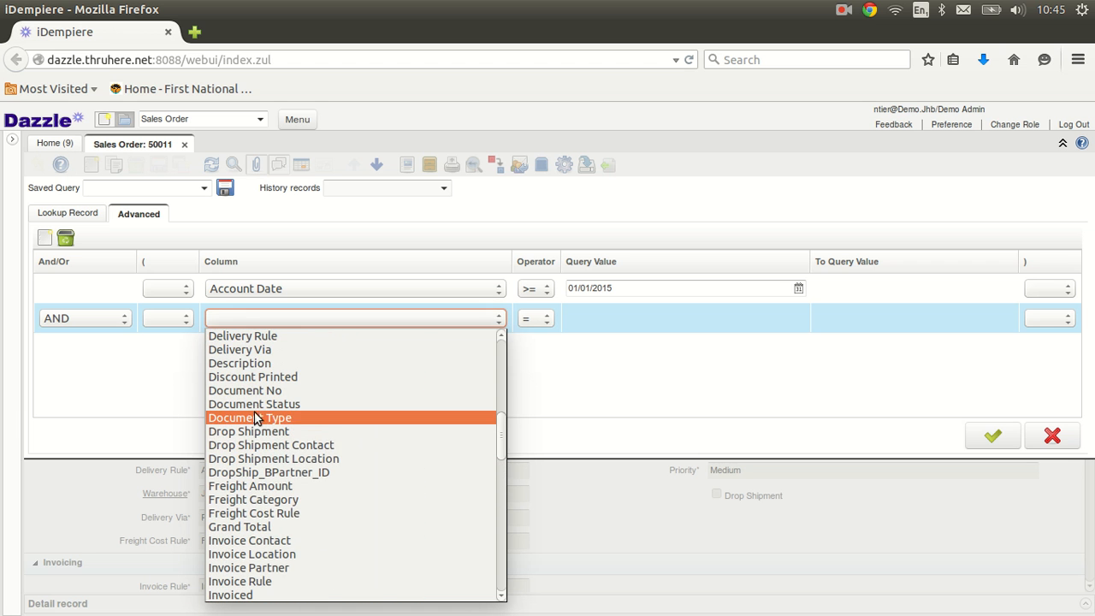
click(318, 404)
click(797, 320)
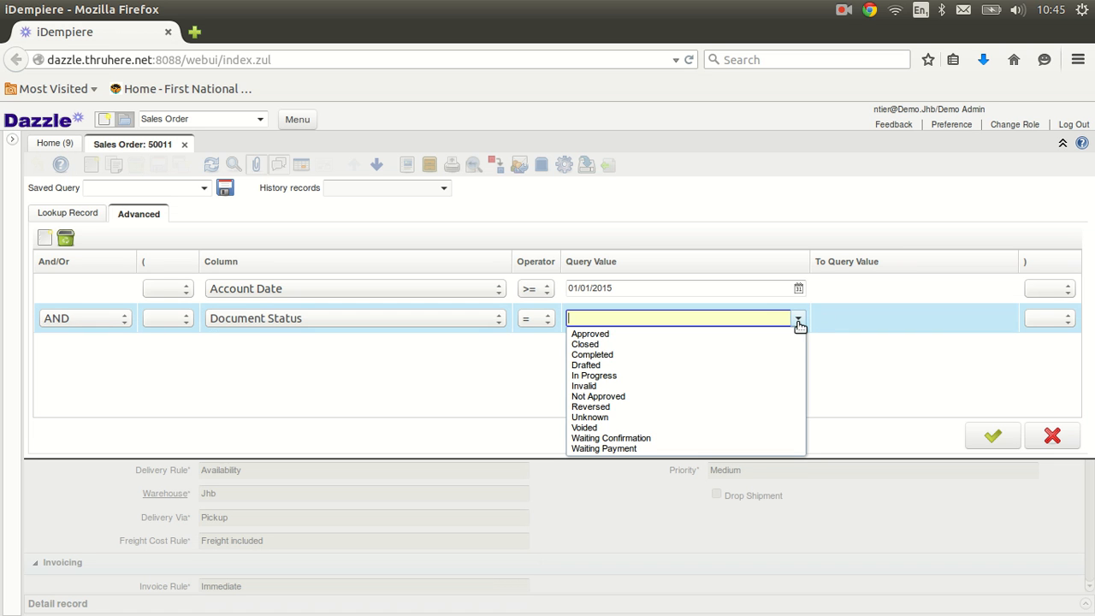
click(599, 359)
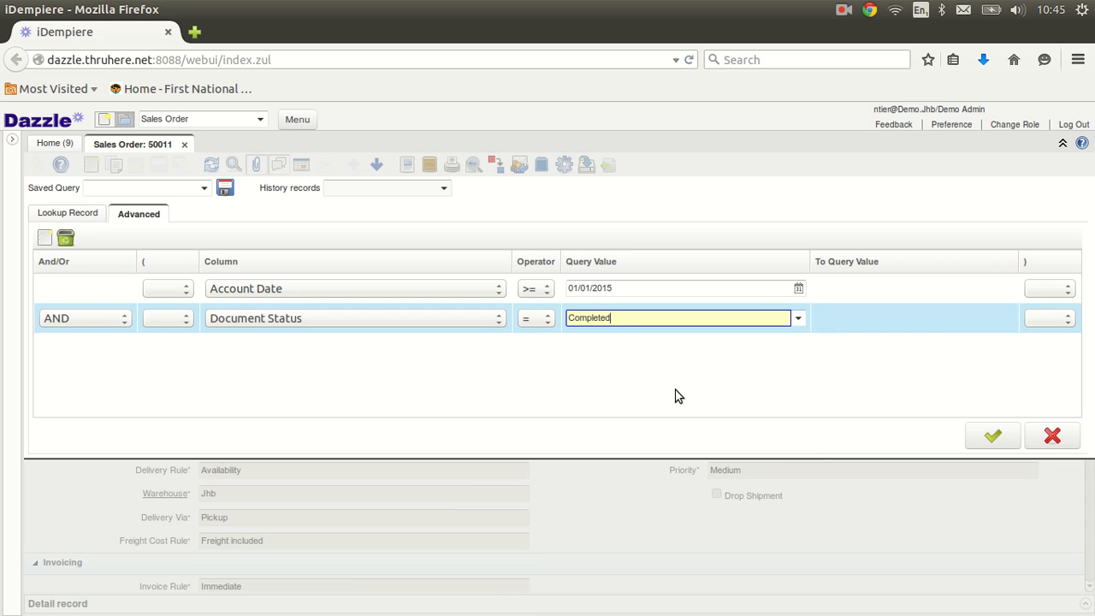
click(153, 189)
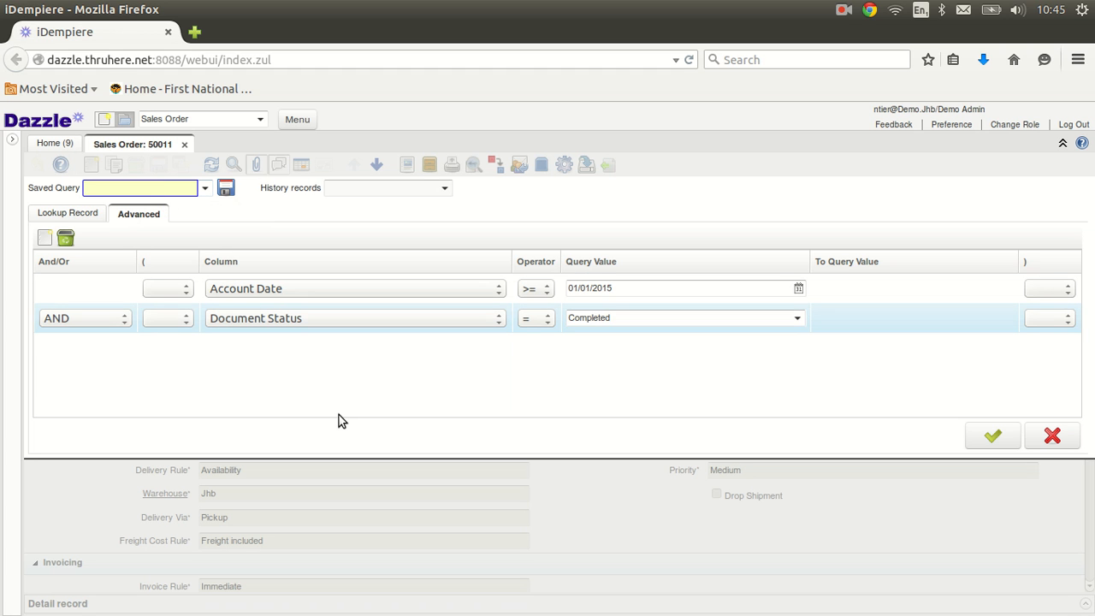
Step: Save the advanced sales order query as 'This Year' and run the search
text(This Year)
click(225, 187)
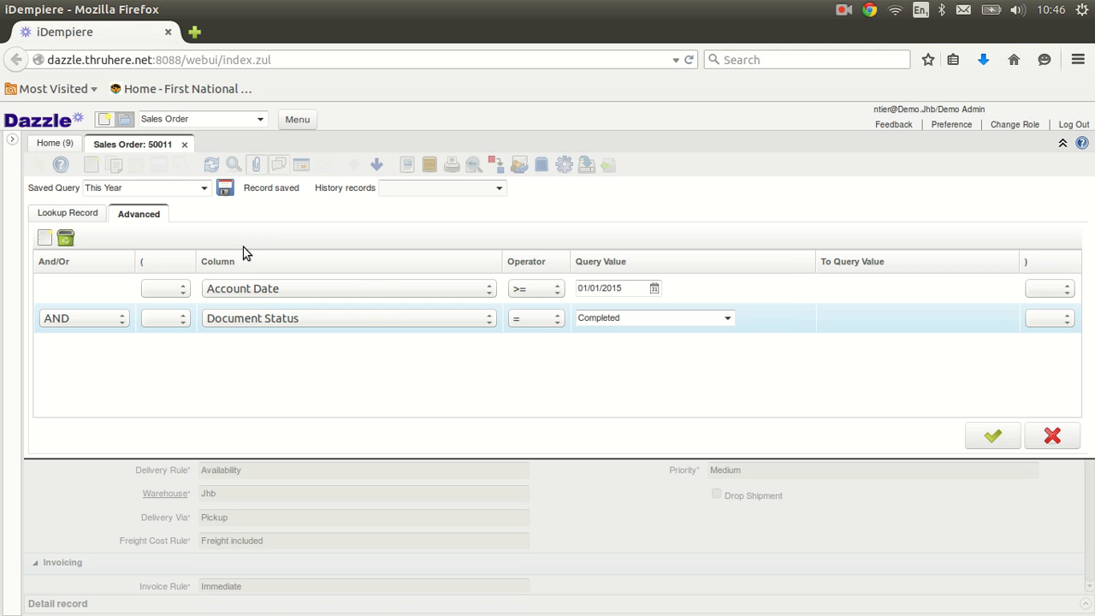
click(994, 437)
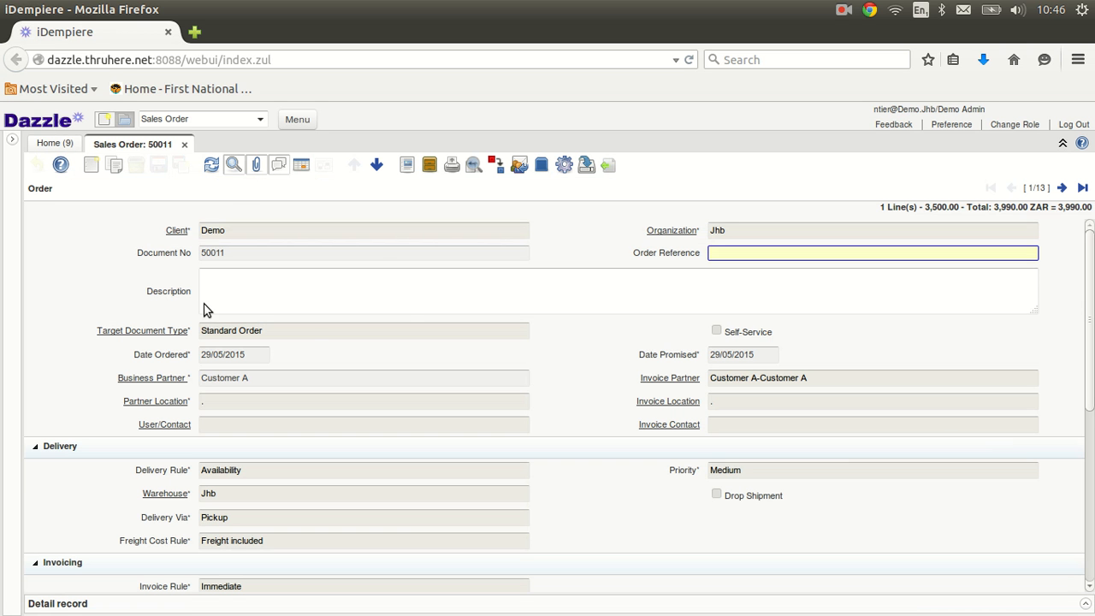
Step: Reopen the sales order search and check that 'This Year' appears among the saved queries
click(237, 170)
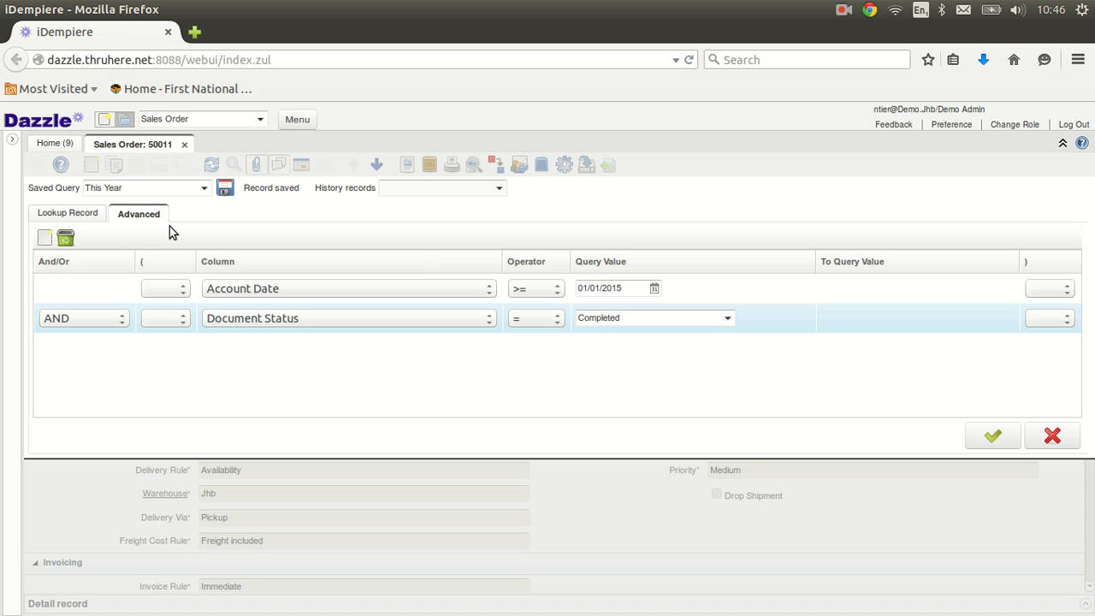
click(205, 190)
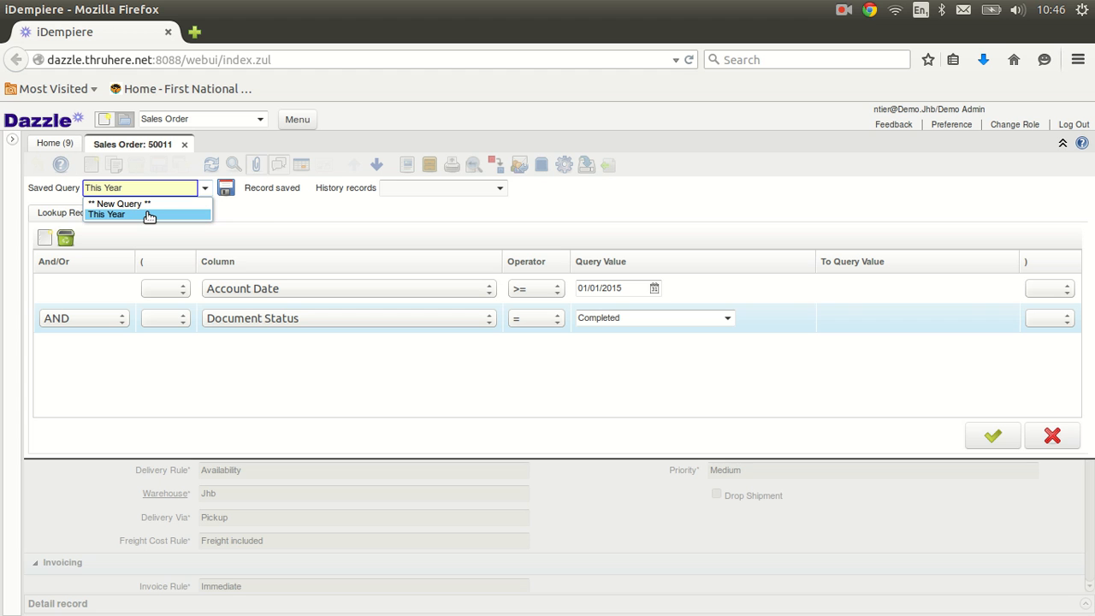
click(256, 217)
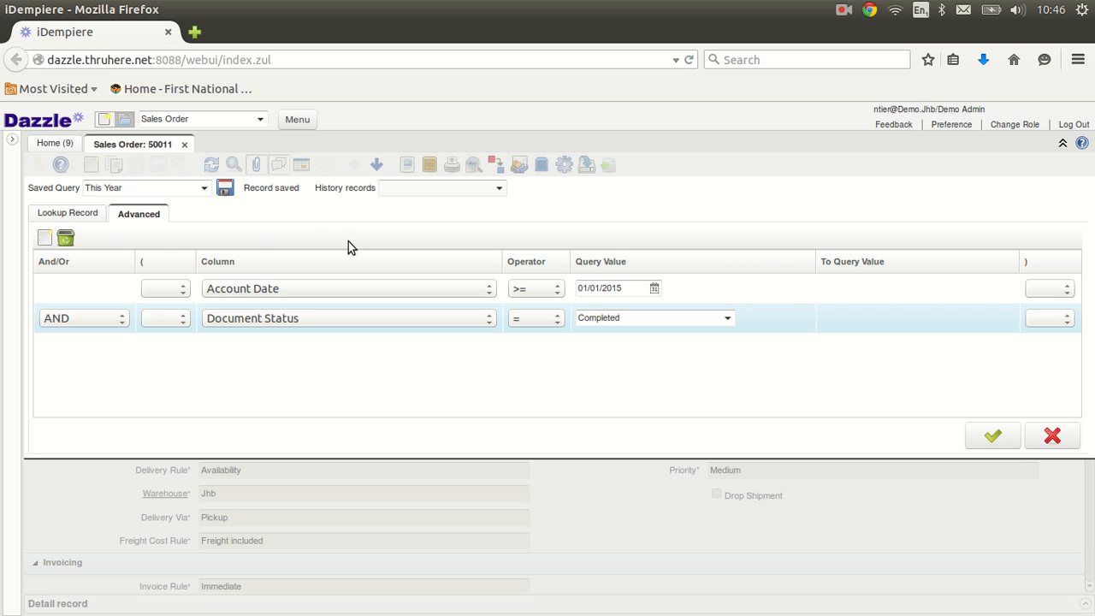
Step: Return to the Home dashboard and open Account Info to start a Posting query
click(53, 148)
key(alt+Tab)
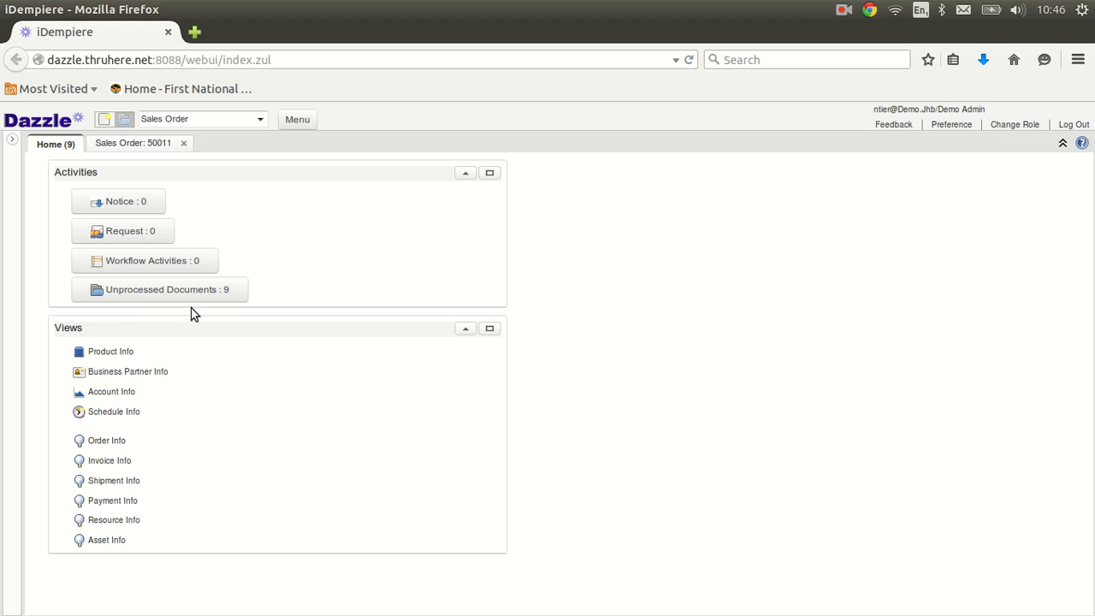
click(114, 393)
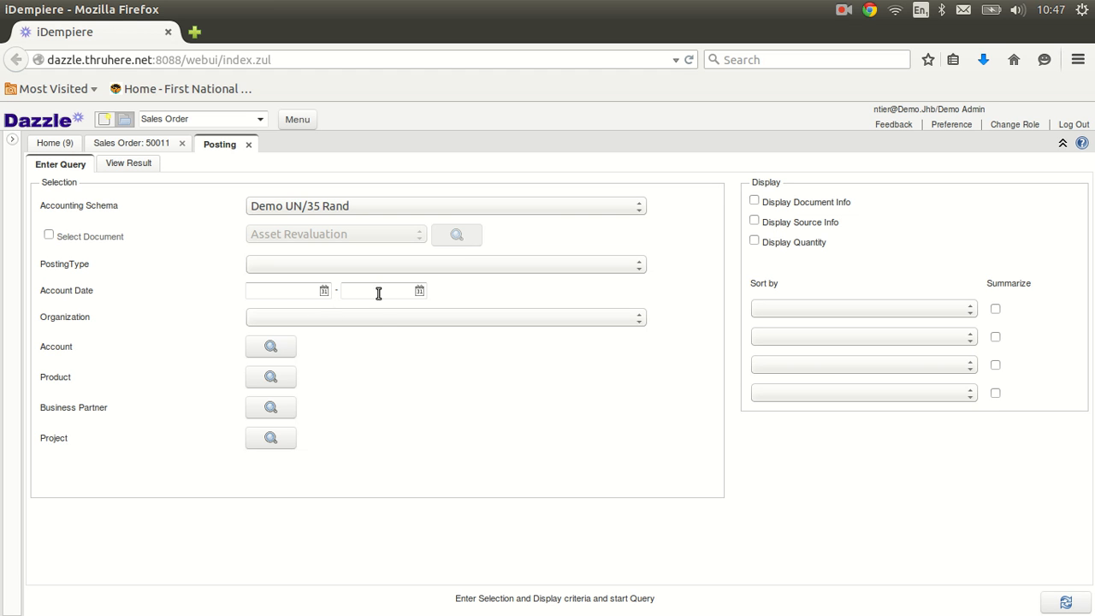
Step: Filter the Posting query on account 800000 Debtors Control Trade, found by searching names for 'debtor'
click(276, 346)
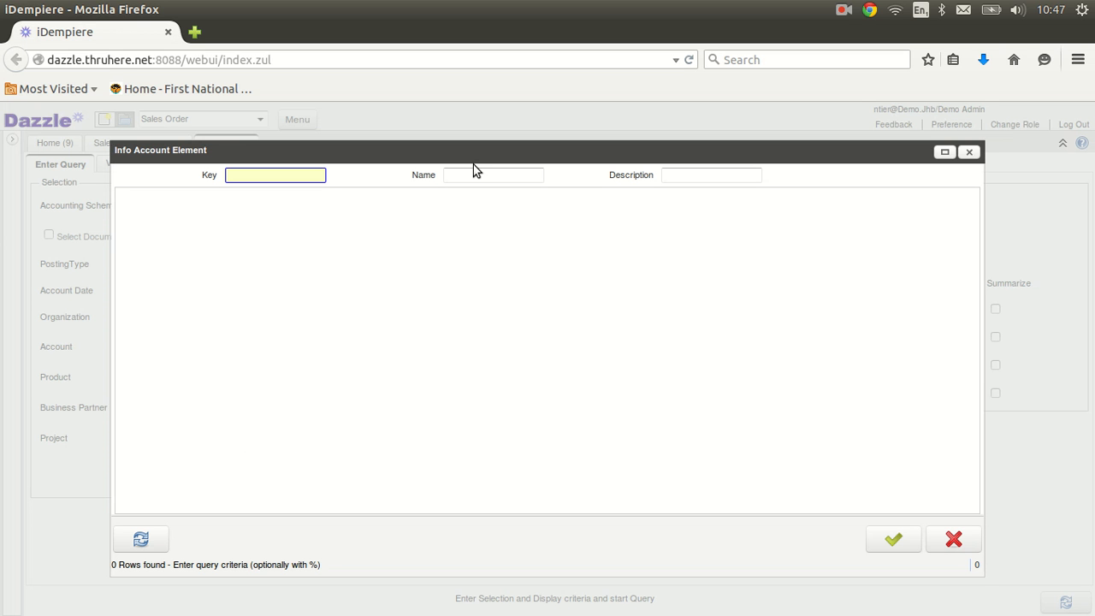
click(474, 175)
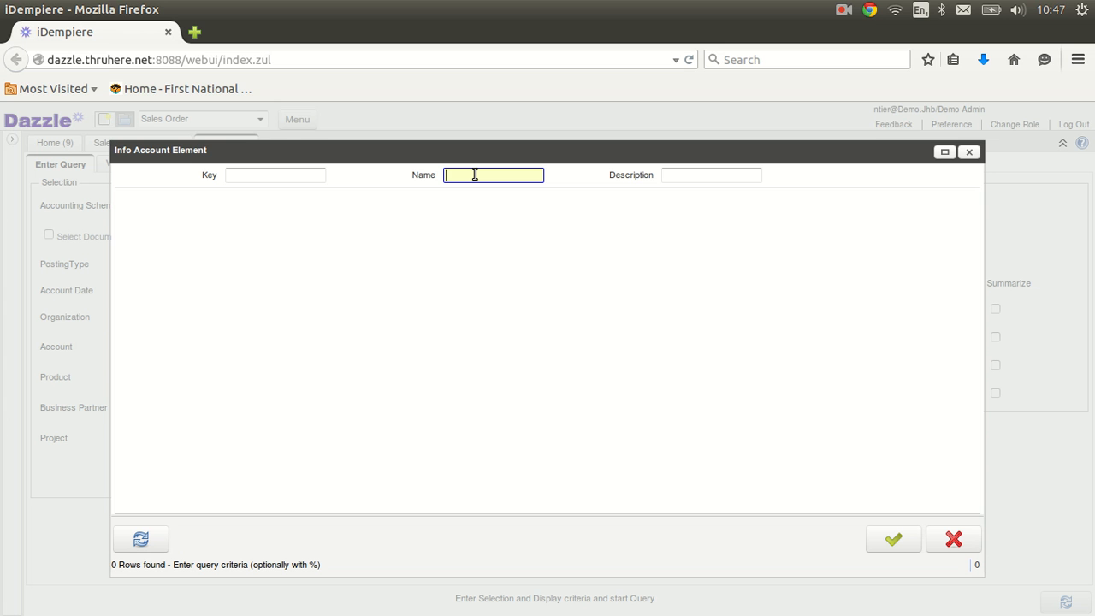
text(debtor)
click(144, 535)
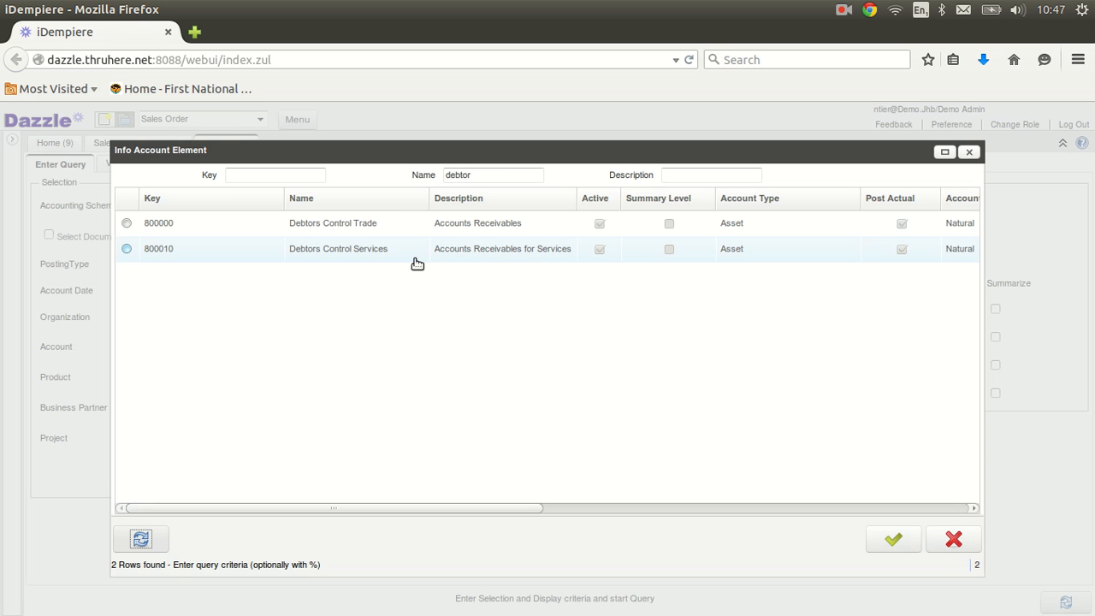
click(362, 230)
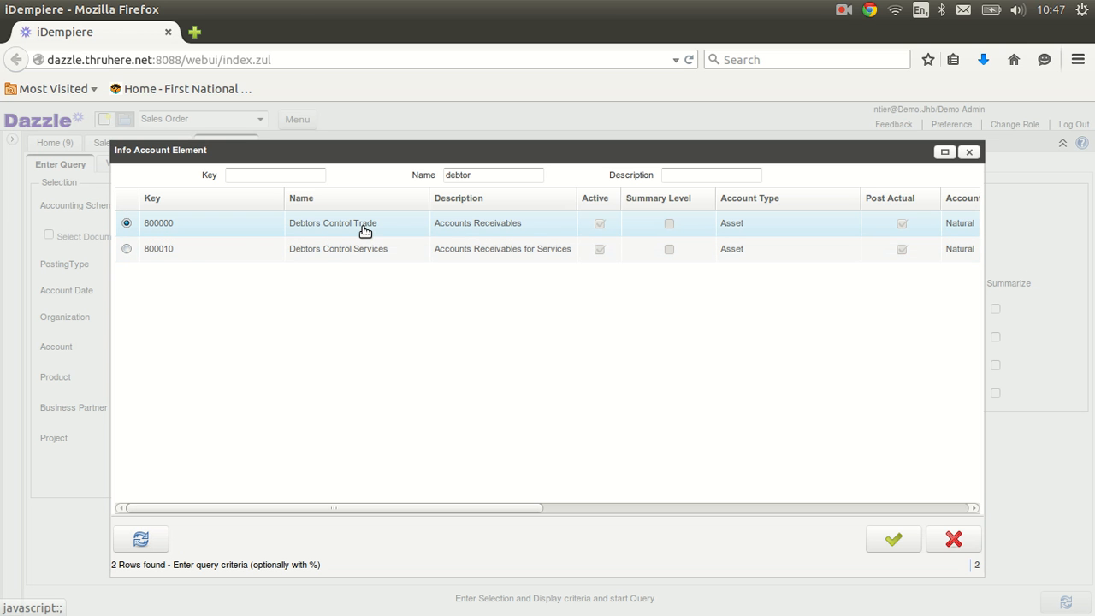
double_click(363, 230)
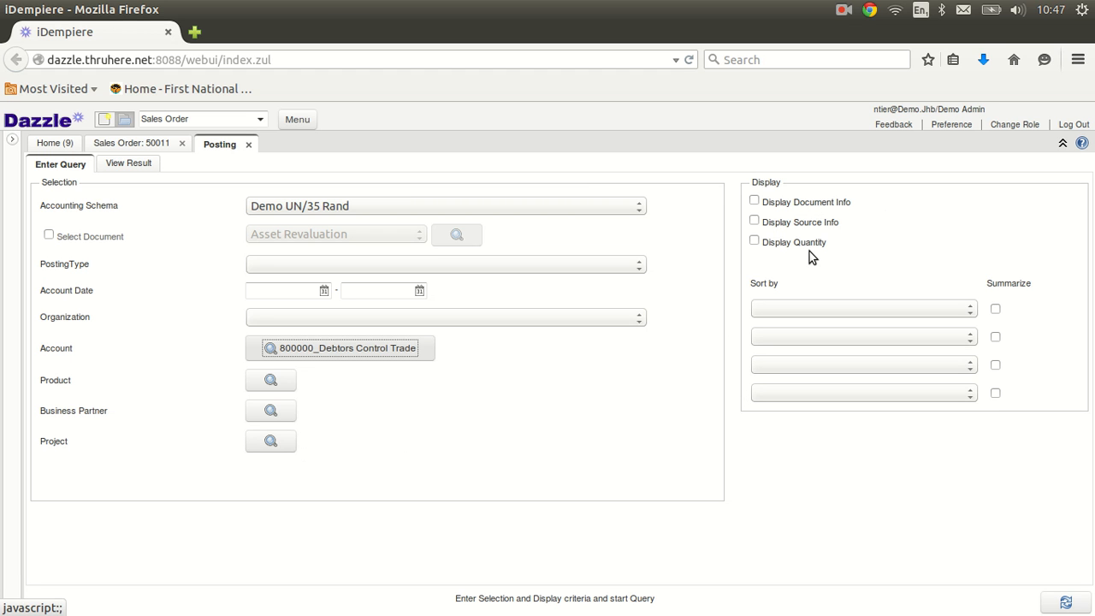
click(753, 202)
click(754, 202)
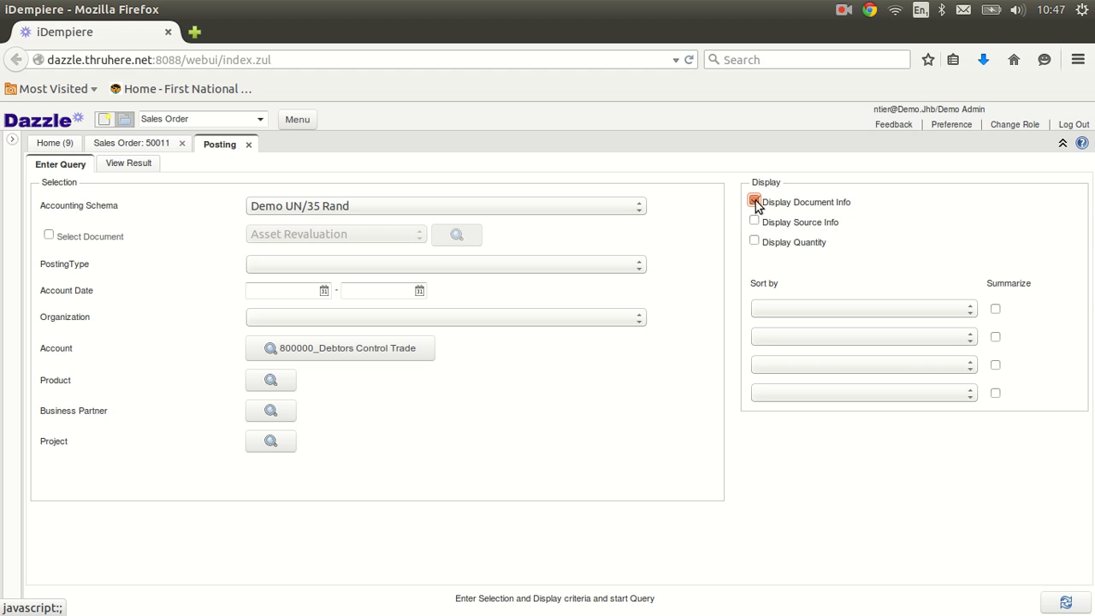
key(space)
click(974, 307)
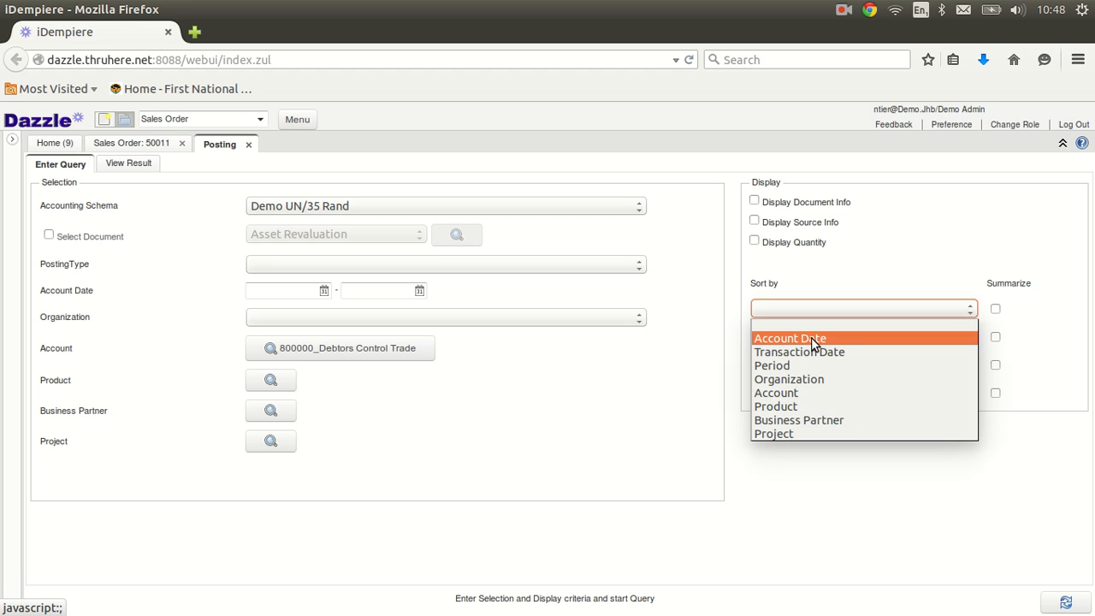
click(869, 276)
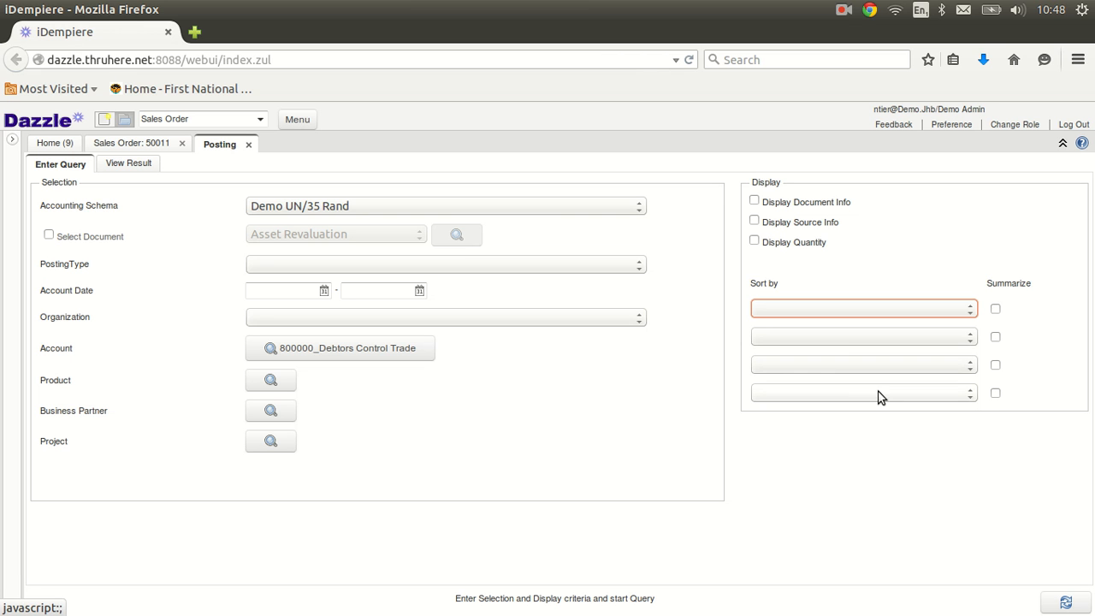
Step: Run the Debtors Control Trade posting query and browse its result lines, including Dbn 31,971.30
click(1067, 606)
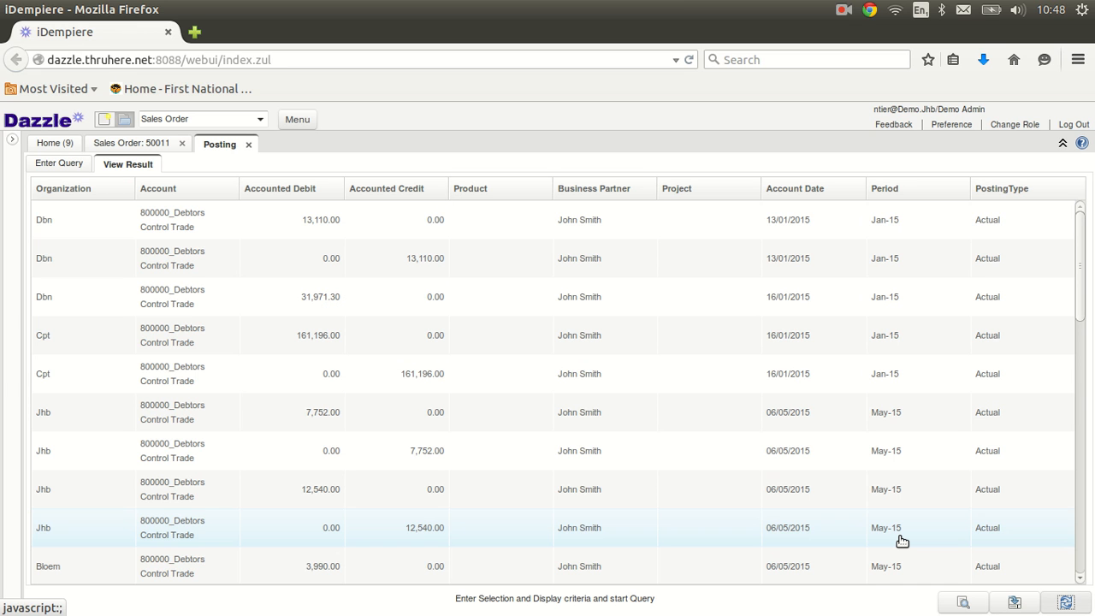
click(205, 233)
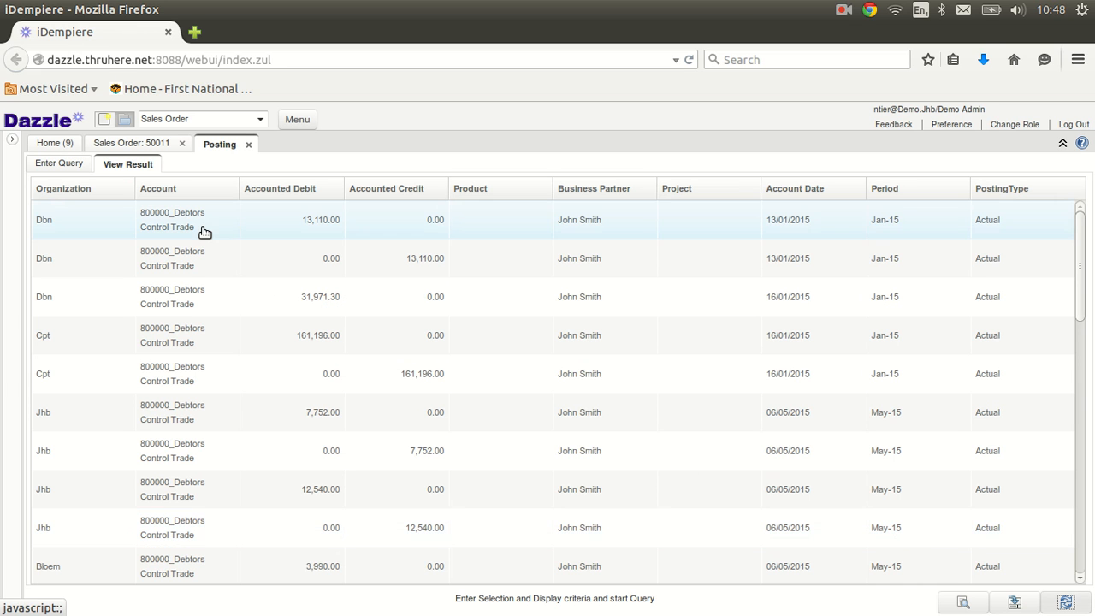
click(700, 314)
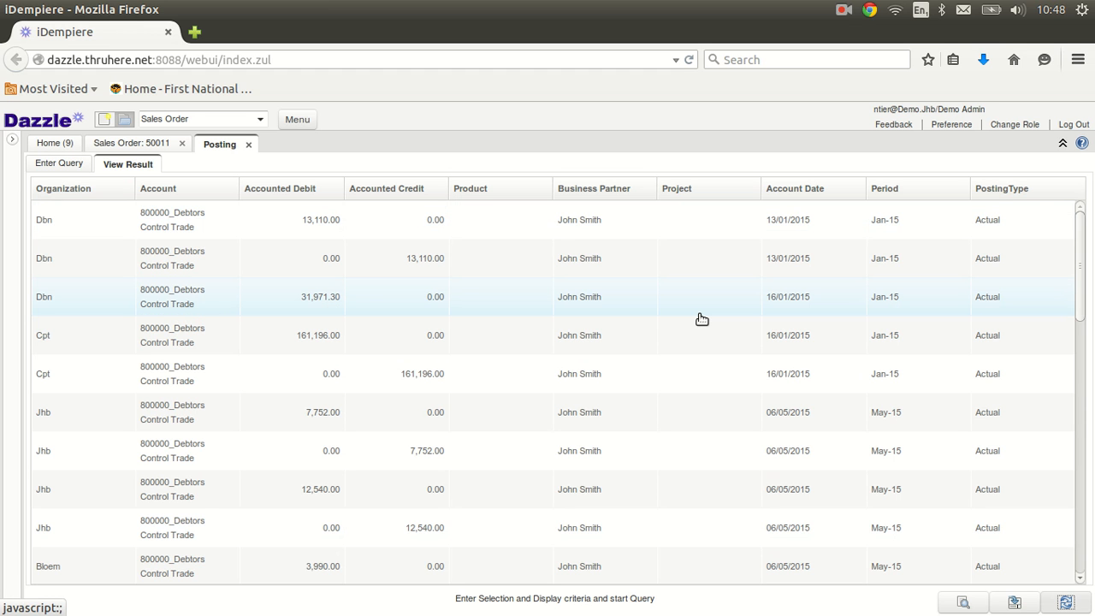
scroll(701, 319, down, 10)
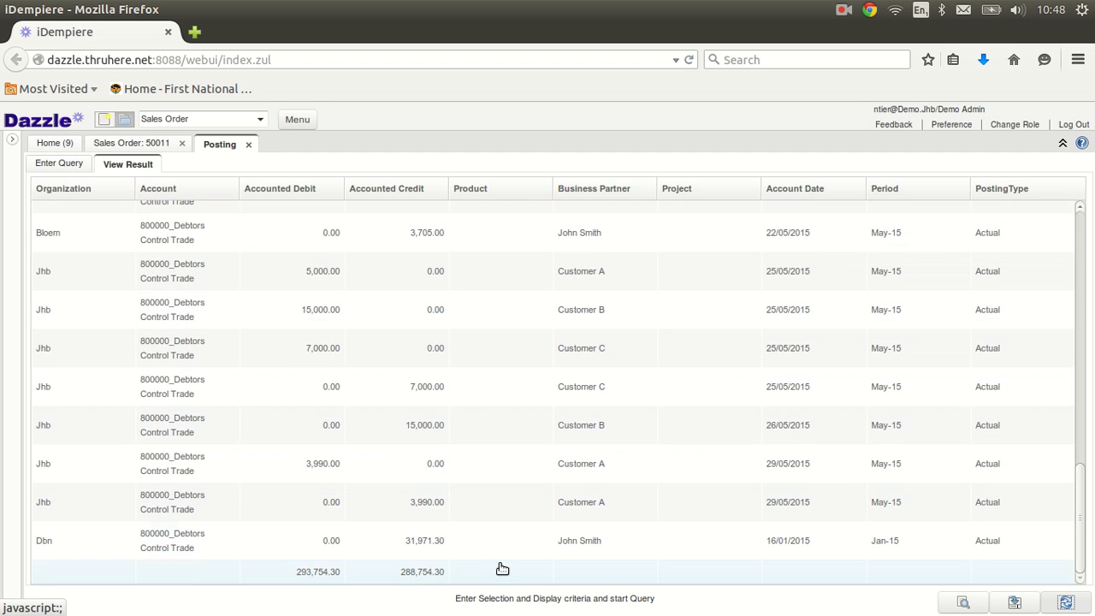
scroll(570, 508, up, 10)
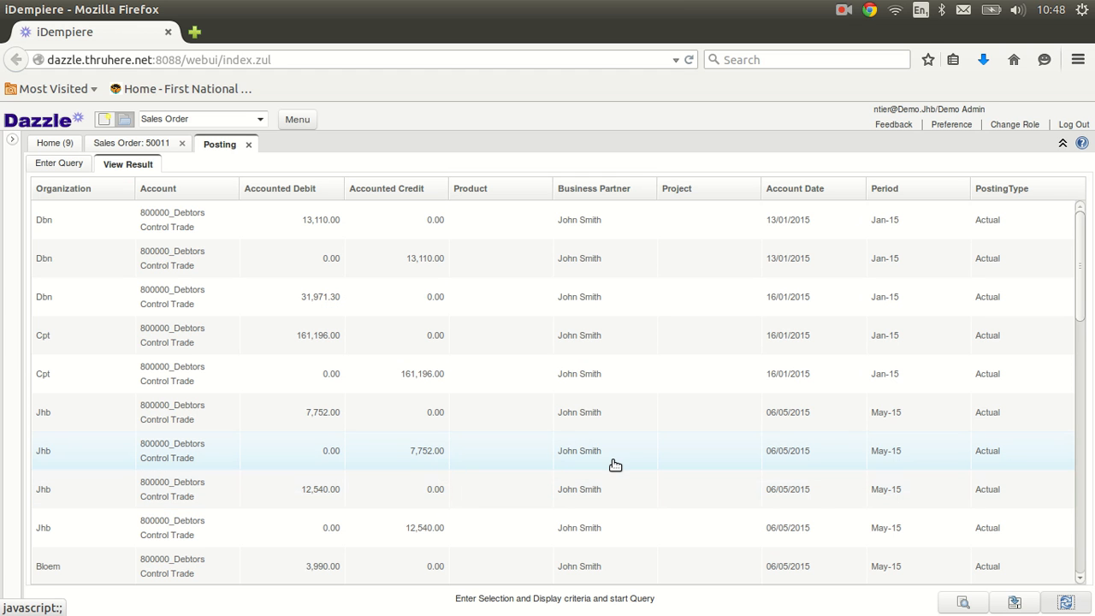
click(1017, 609)
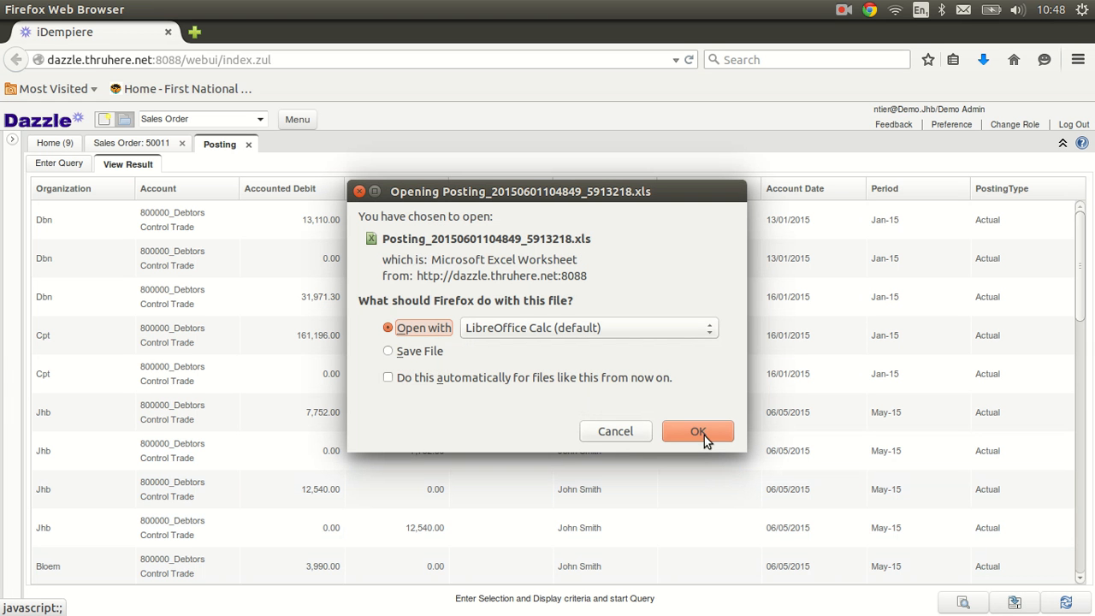
click(704, 435)
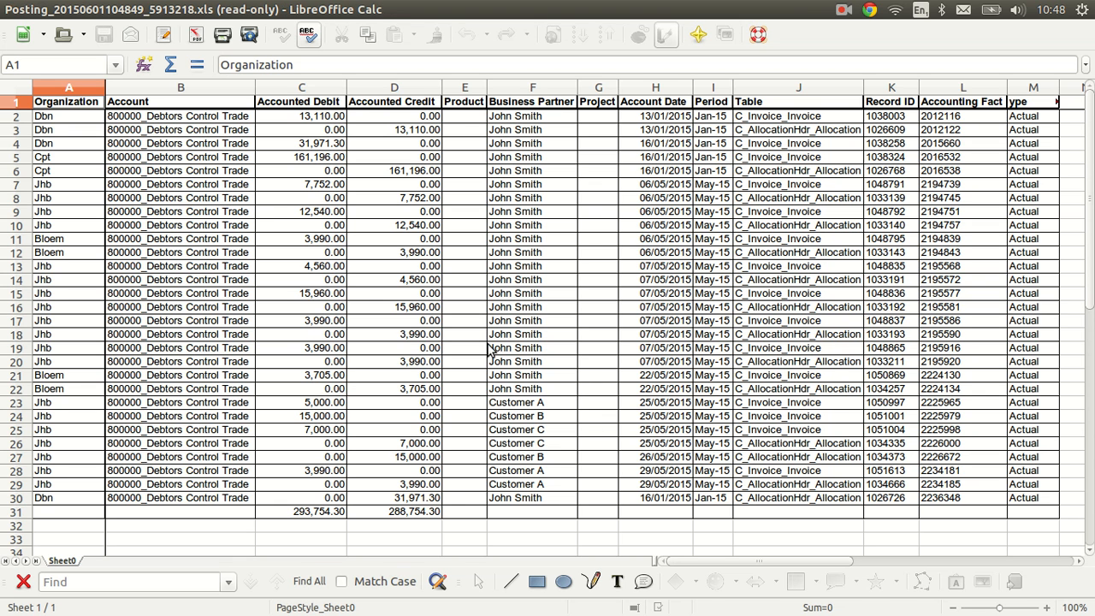
click(10, 10)
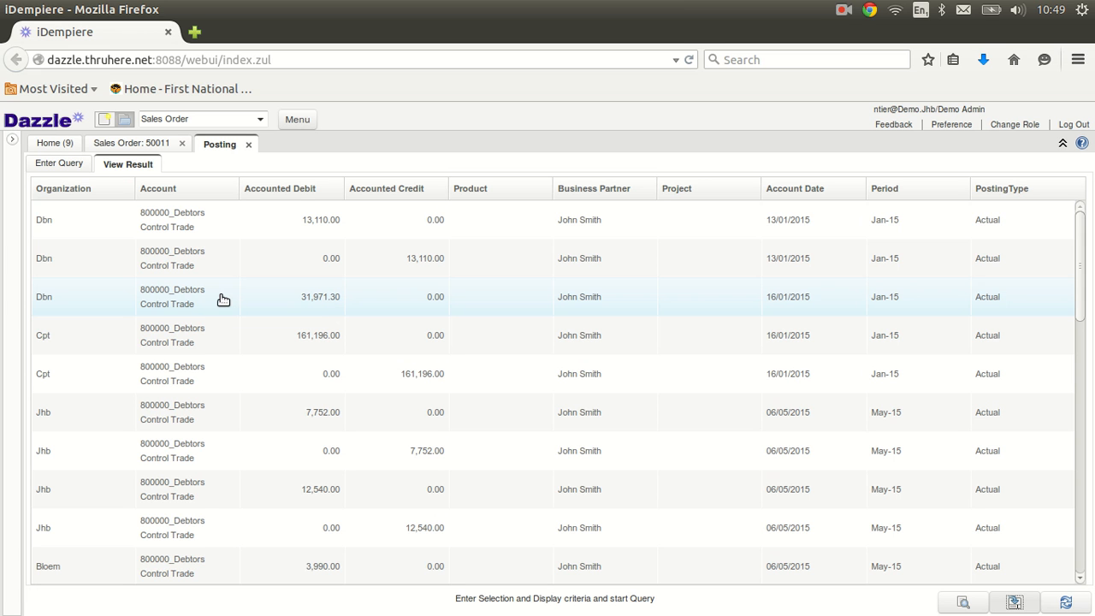
Step: Drill from the Dbn 31,971.30 posting into its source invoice and that invoice's Debtors Control Trade postings
double_click(191, 303)
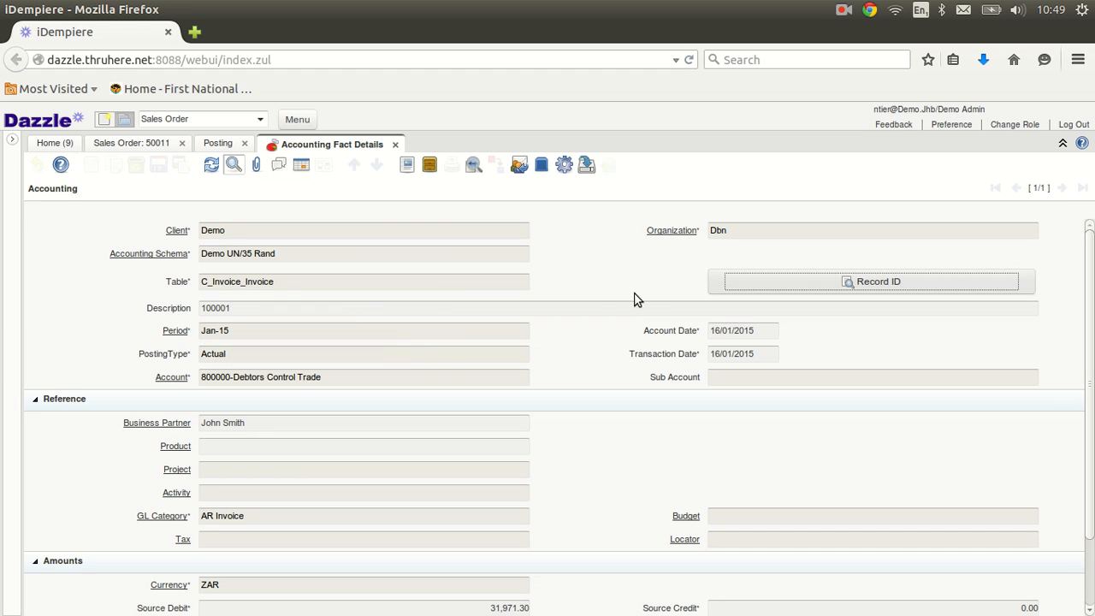
click(827, 285)
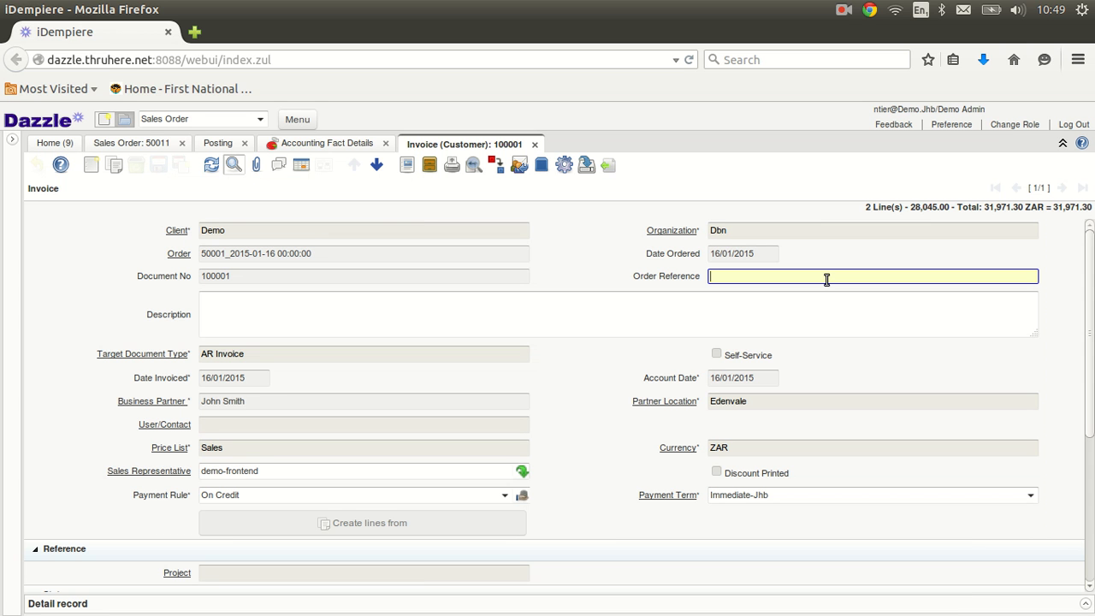
scroll(826, 279, down, 5)
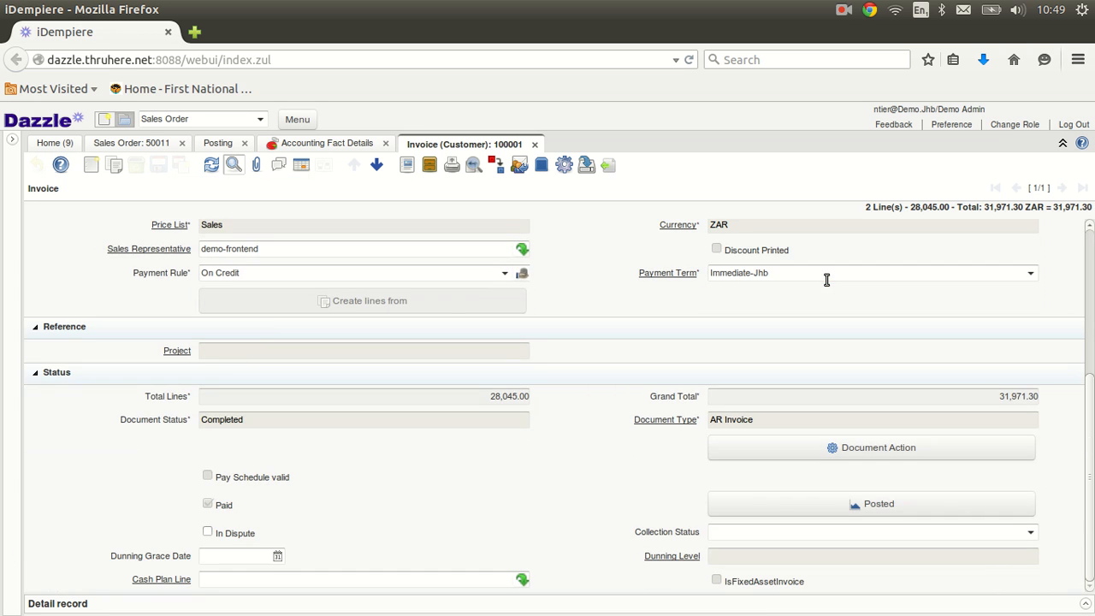
click(834, 509)
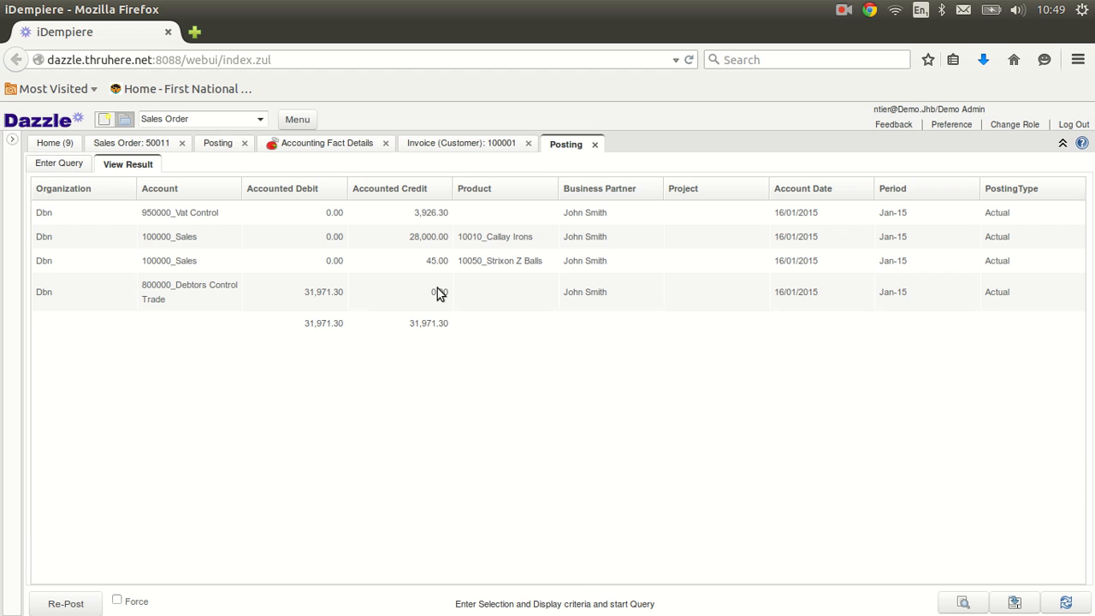
click(330, 293)
Step: Close the posting results, Accounting Fact Details and the sales order search query
click(219, 143)
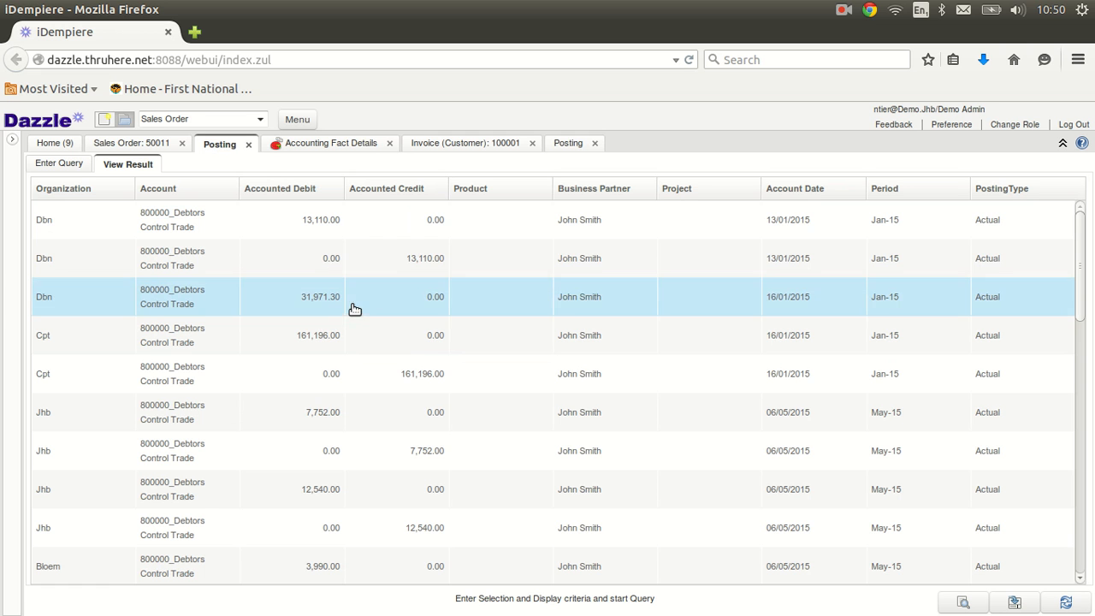
click(569, 143)
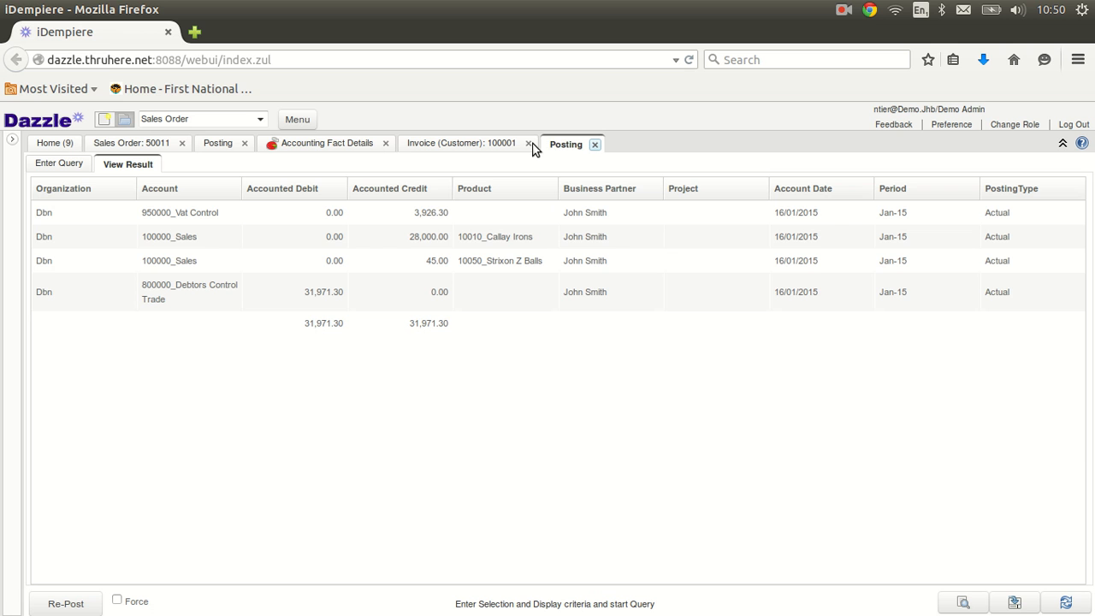
click(531, 146)
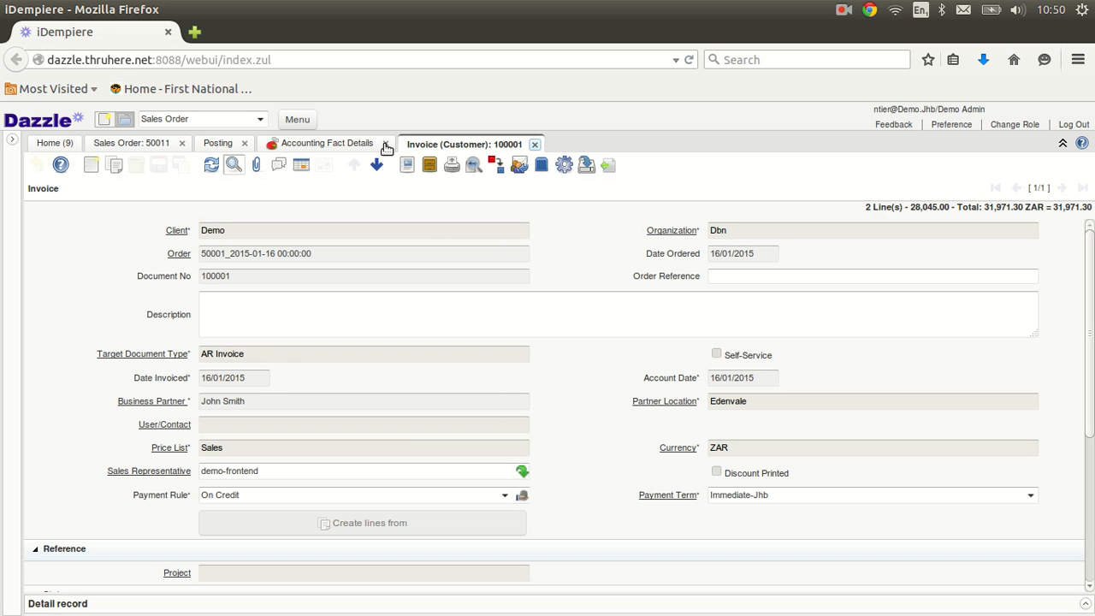
click(245, 144)
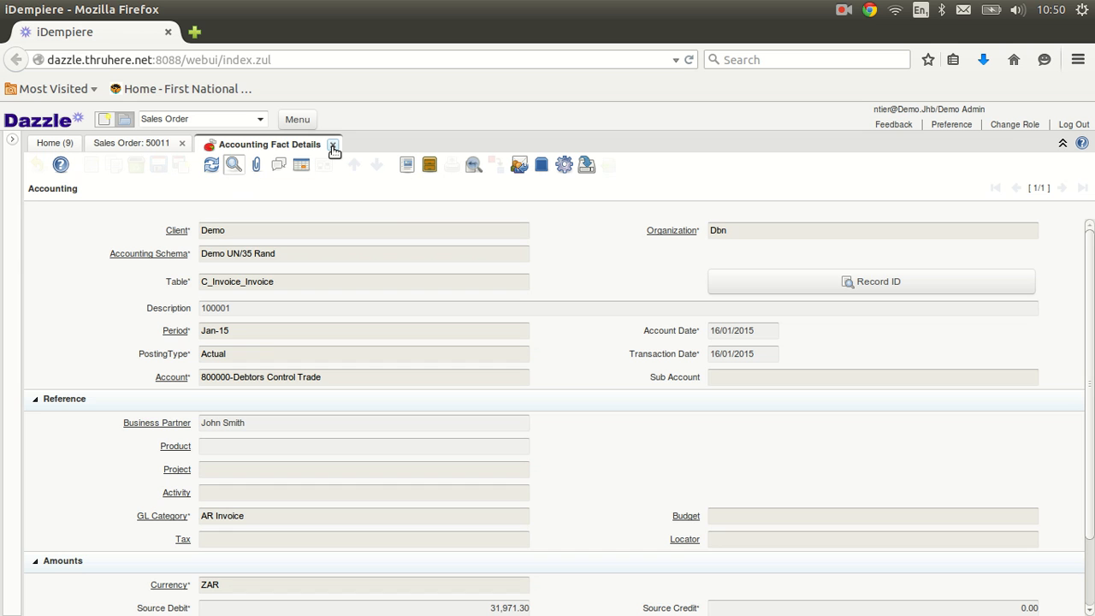
click(334, 151)
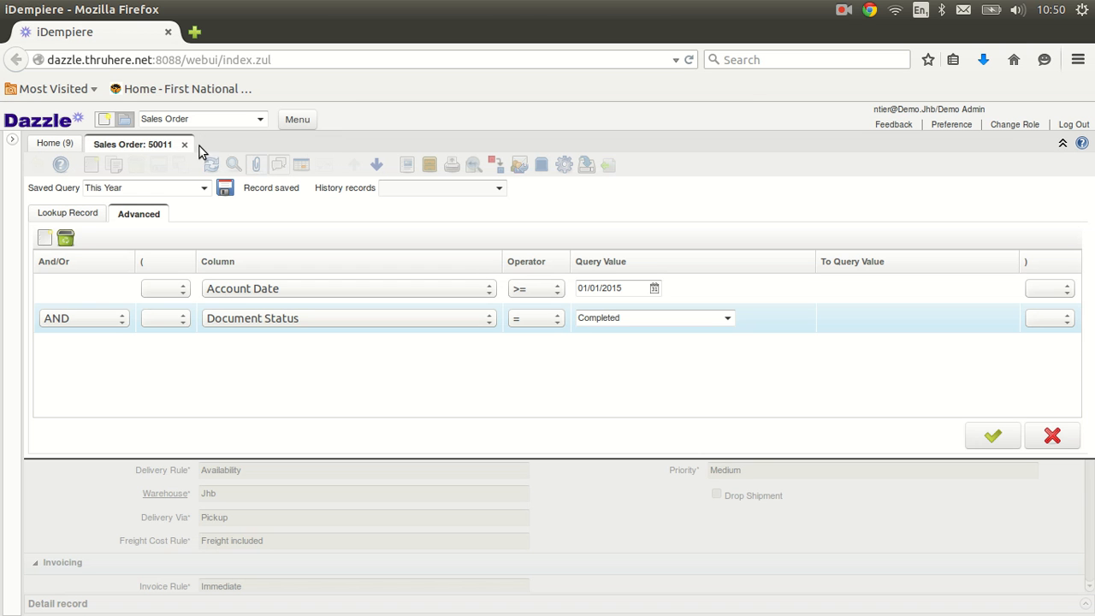
click(184, 145)
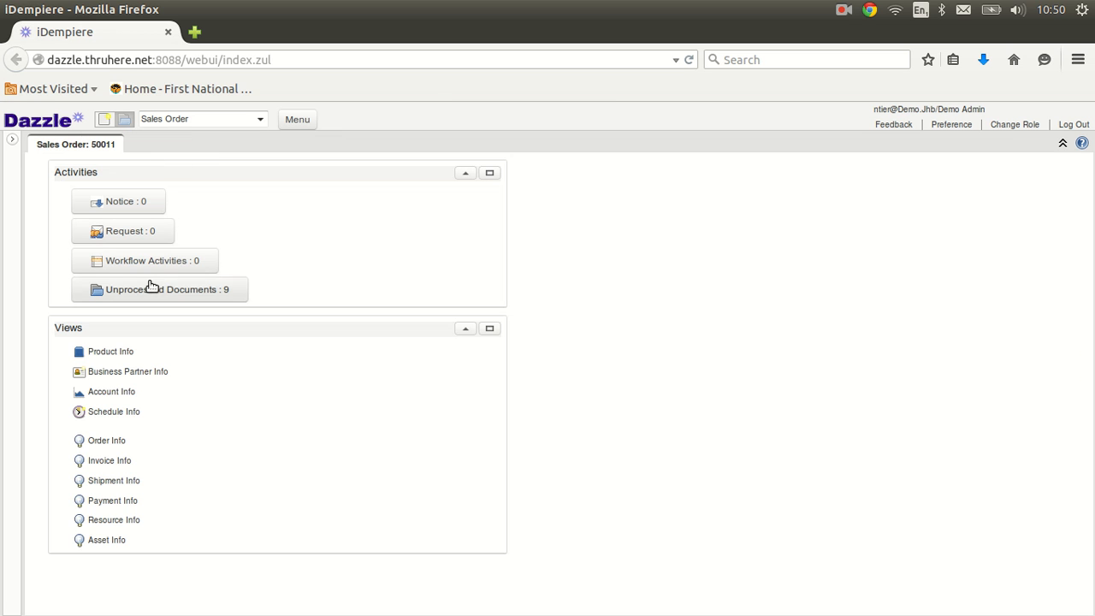
Step: List all products in Product Info and show Mizuno Wedge's stock per warehouse
click(120, 351)
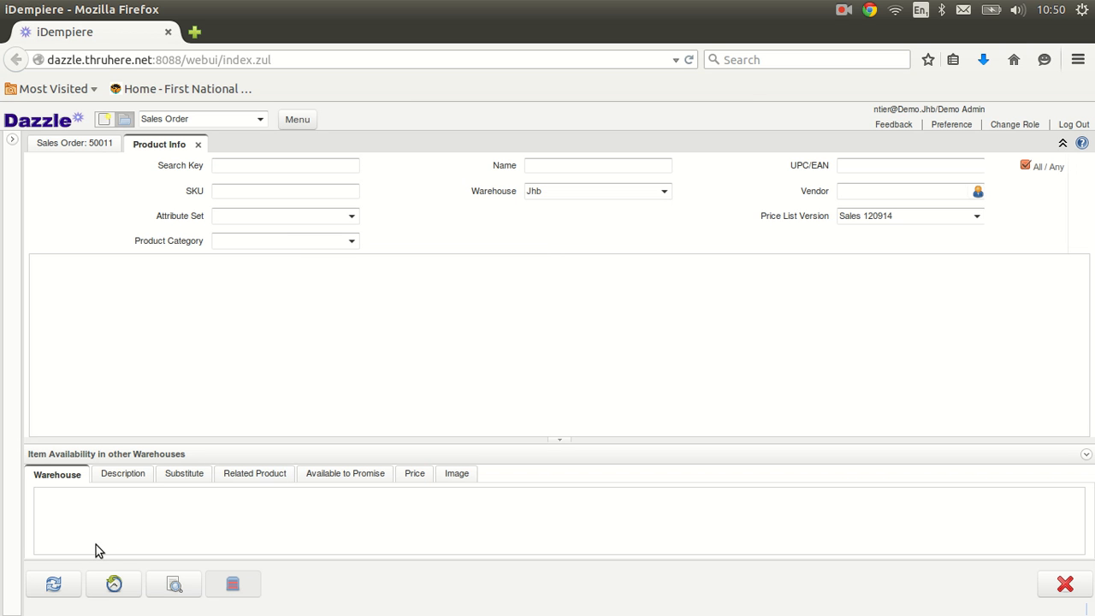
click(54, 585)
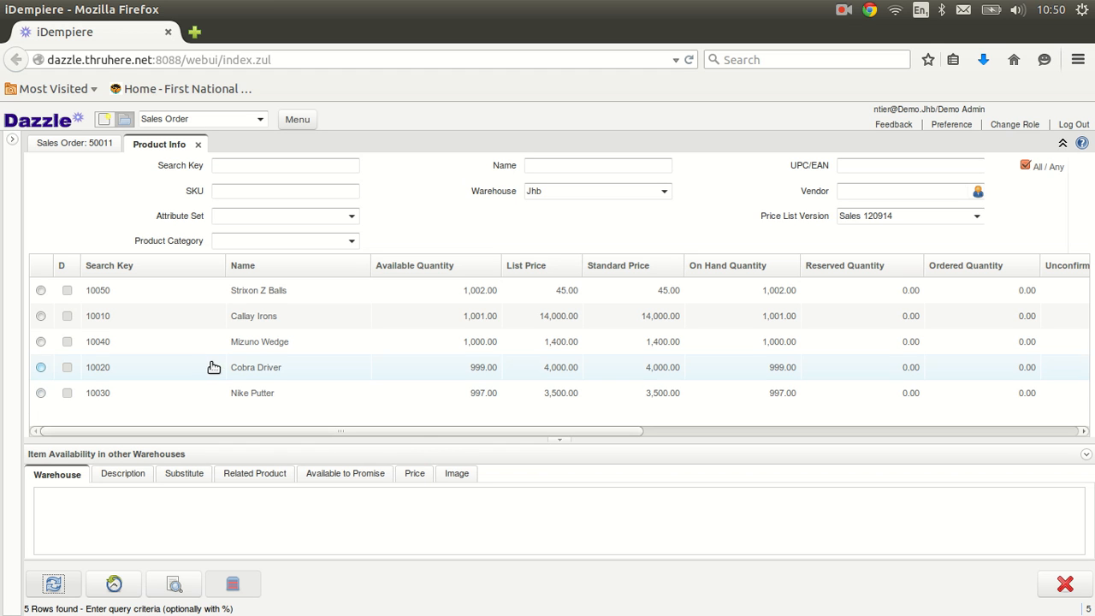
click(236, 345)
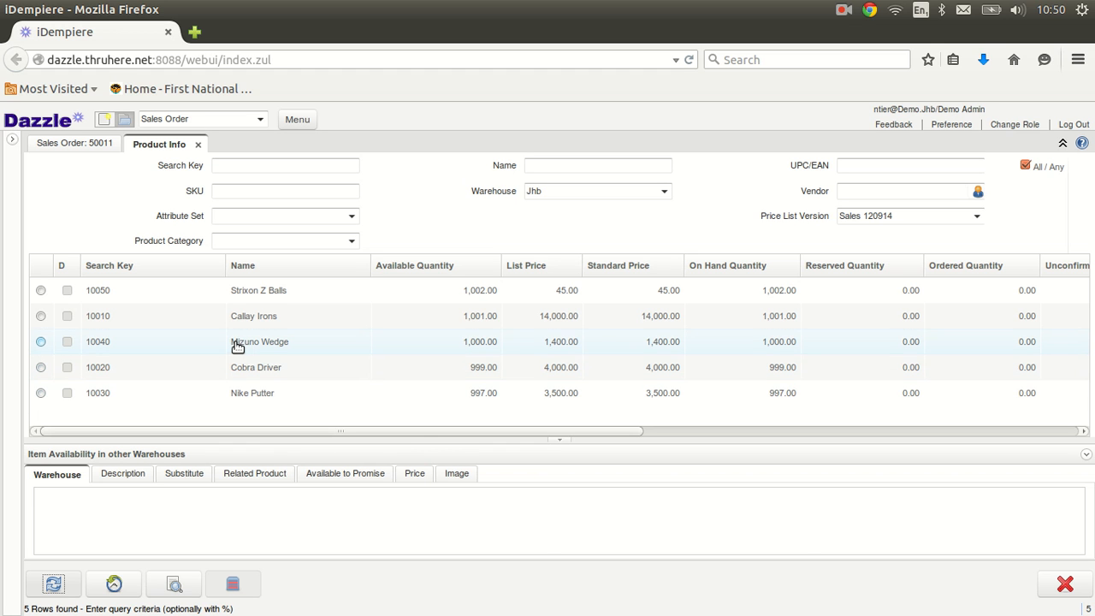
click(236, 344)
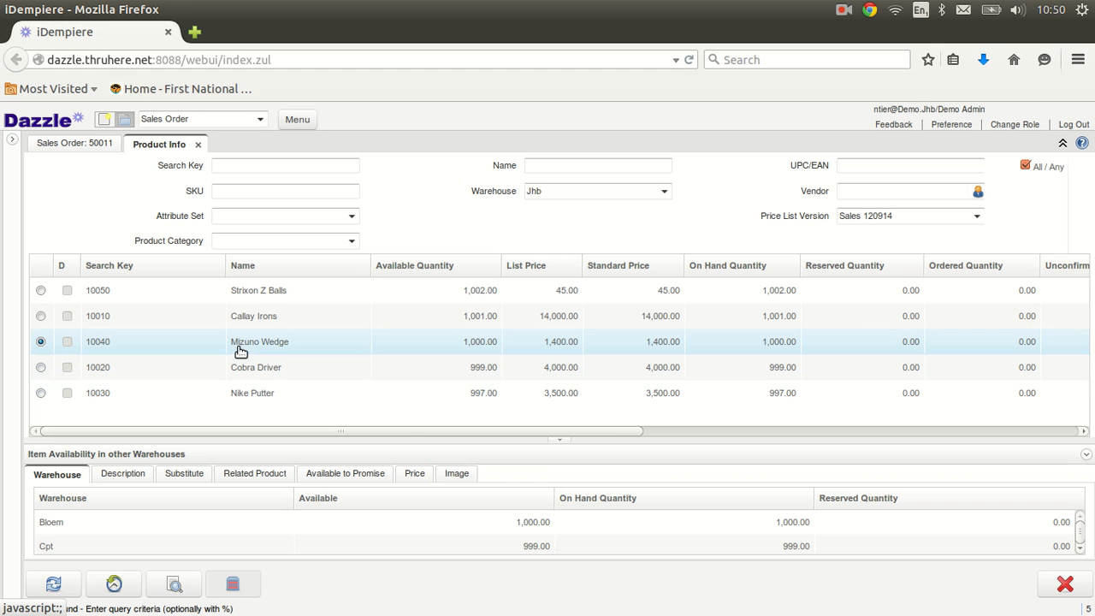
drag(455, 435, 455, 356)
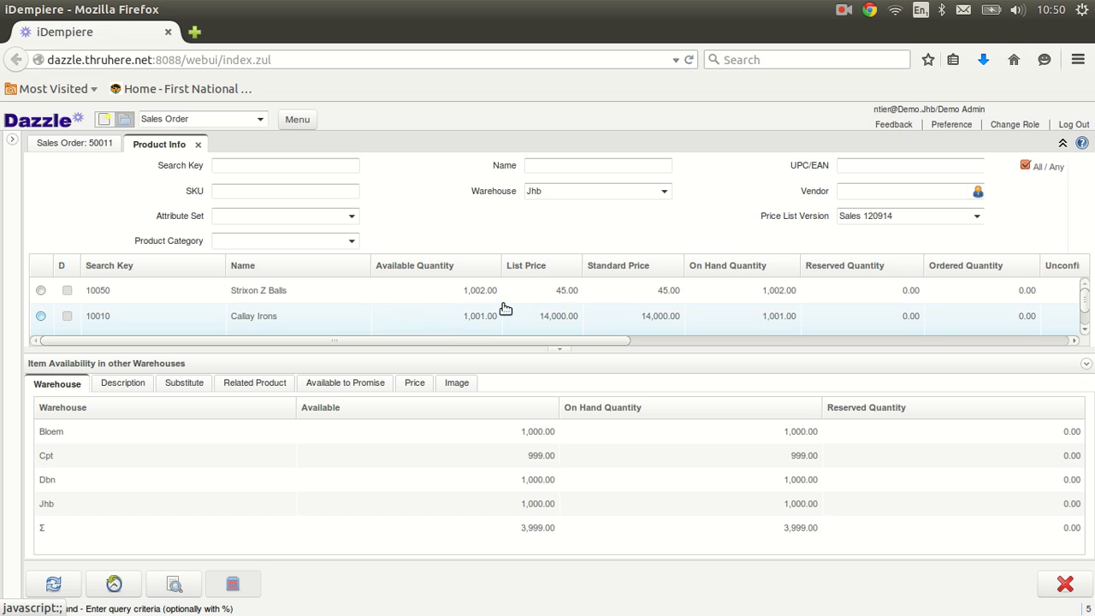
Step: View Mizuno Wedge's price list versions (1,400.00 sales, 500.00 purchase), then close Product Info
click(1084, 331)
click(1084, 331)
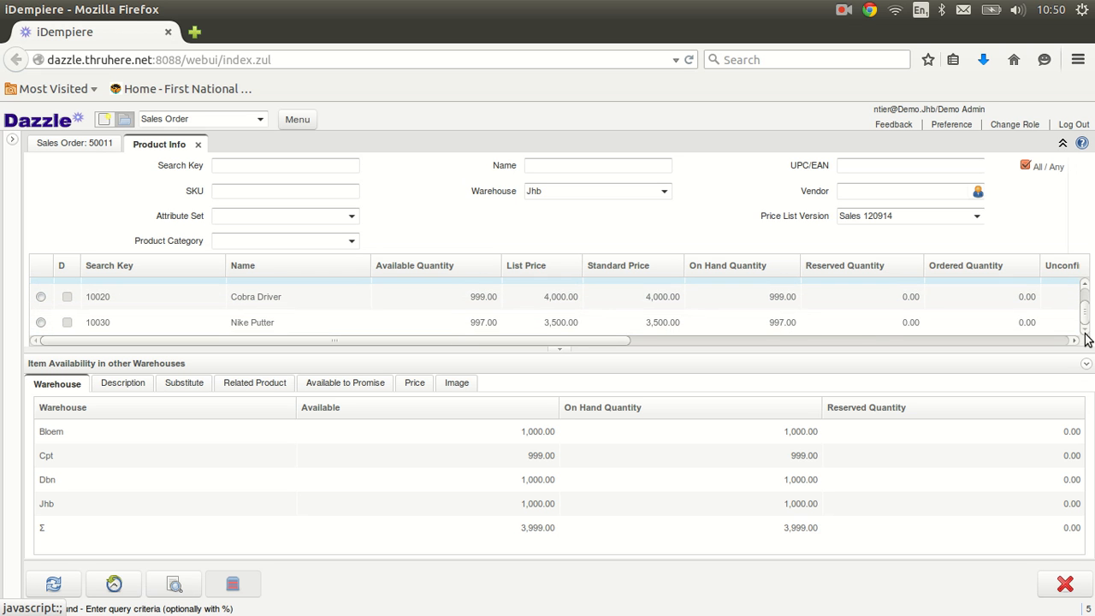
click(1084, 284)
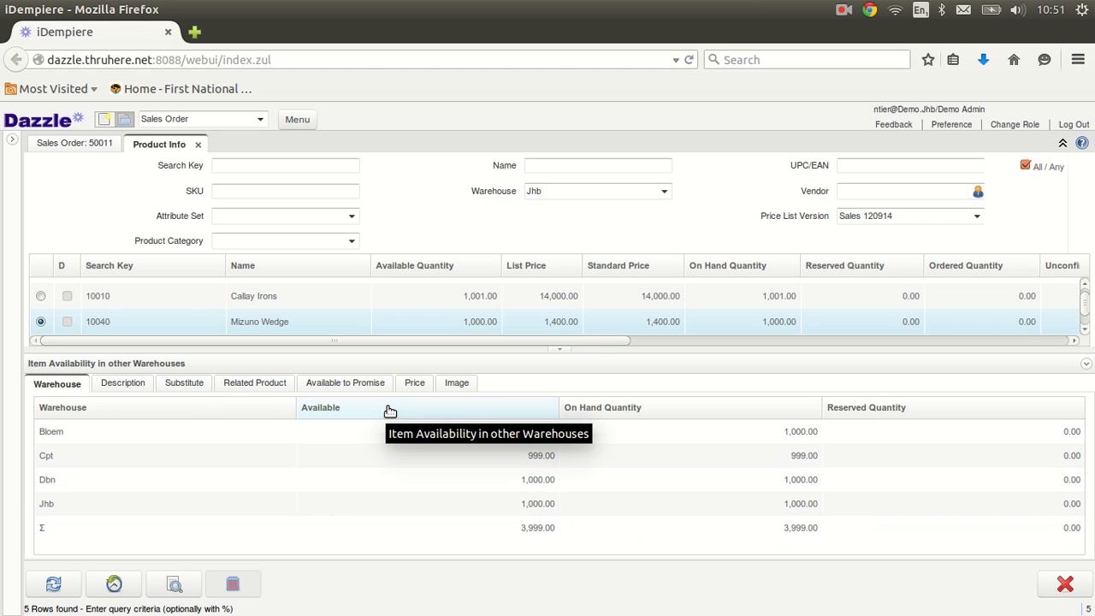
click(413, 386)
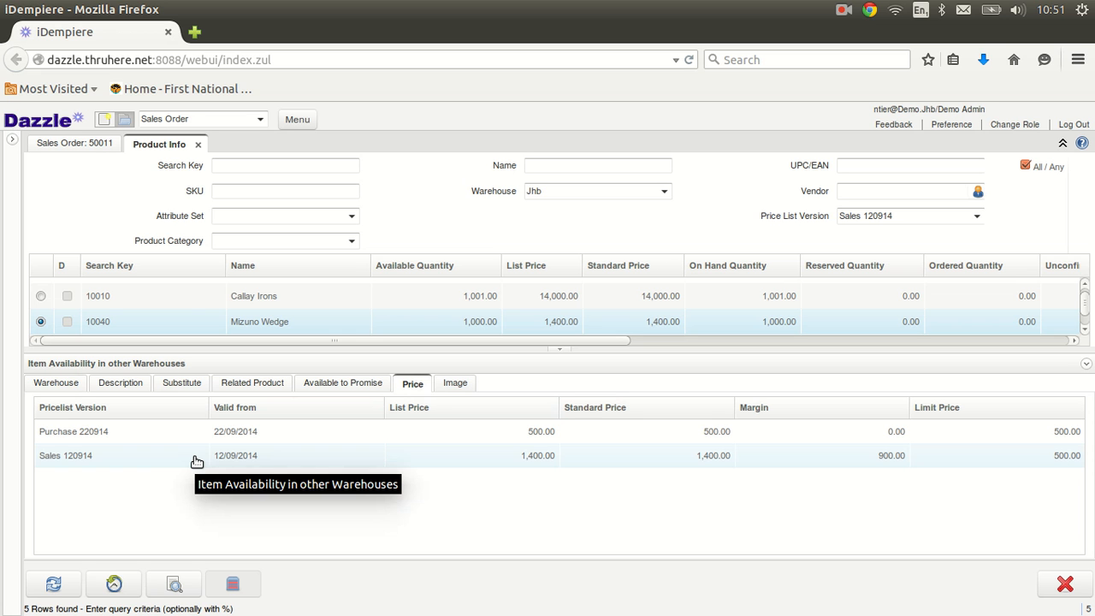
click(198, 144)
Step: List the 12 invoices in Invoice Info with the Sales Transaction filter cleared
click(122, 462)
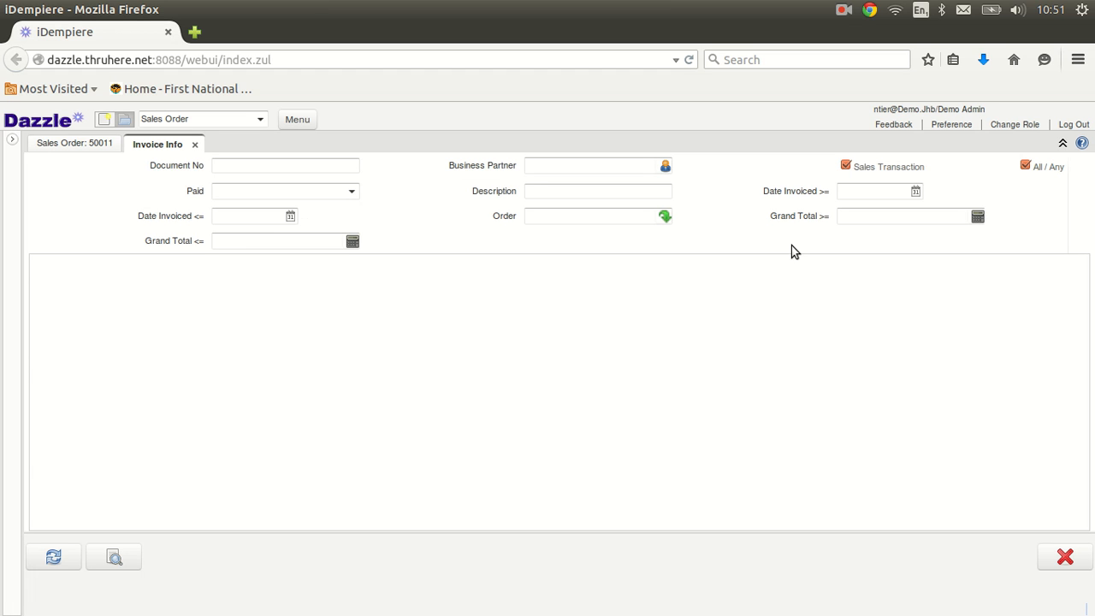
click(52, 557)
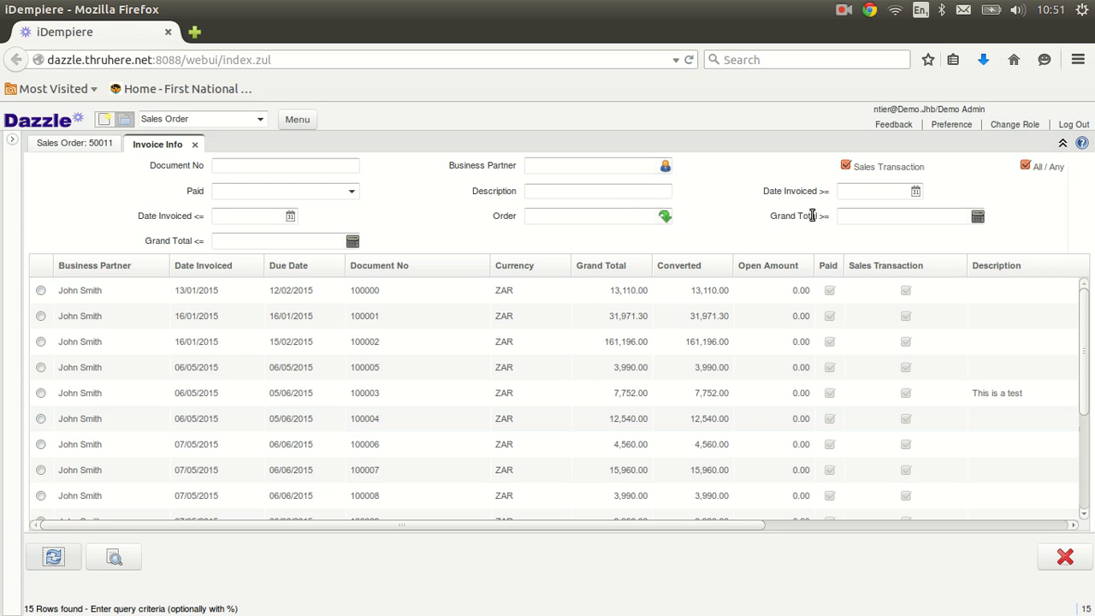
click(845, 166)
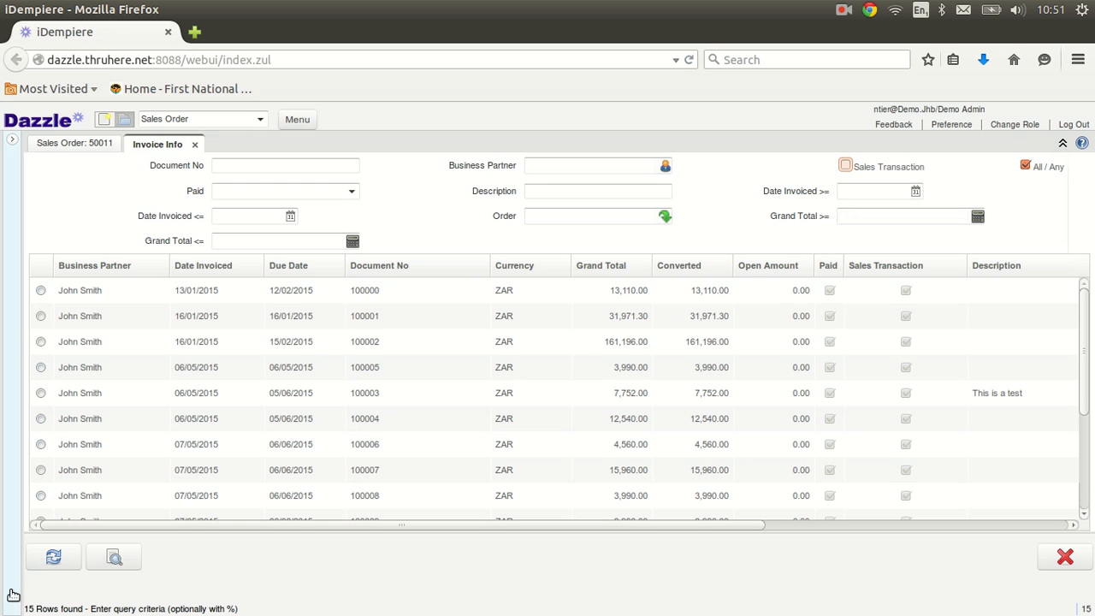
click(53, 558)
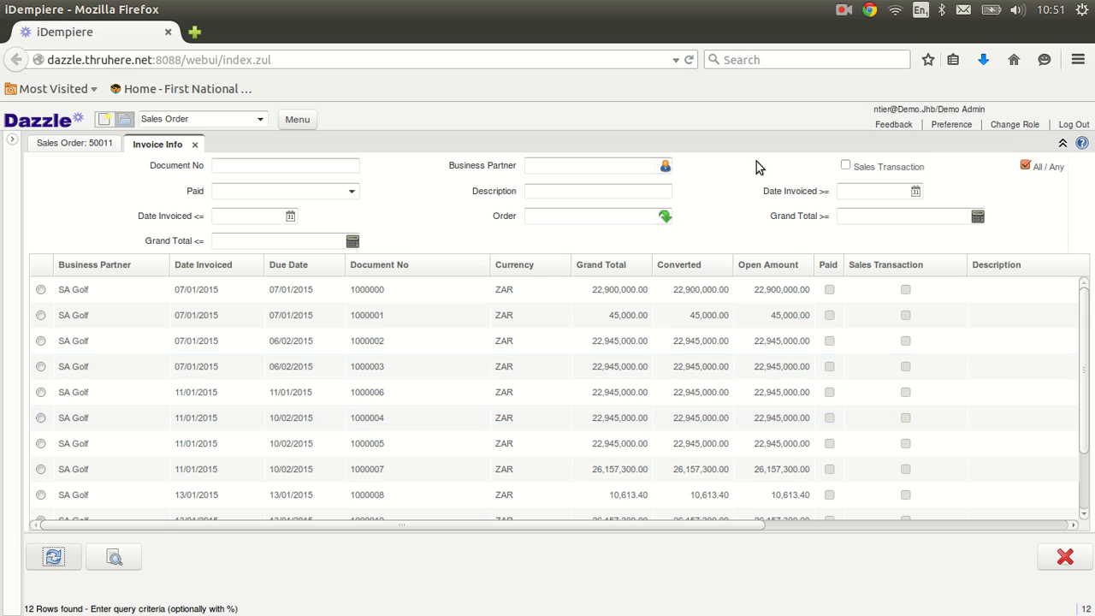
click(352, 192)
click(353, 193)
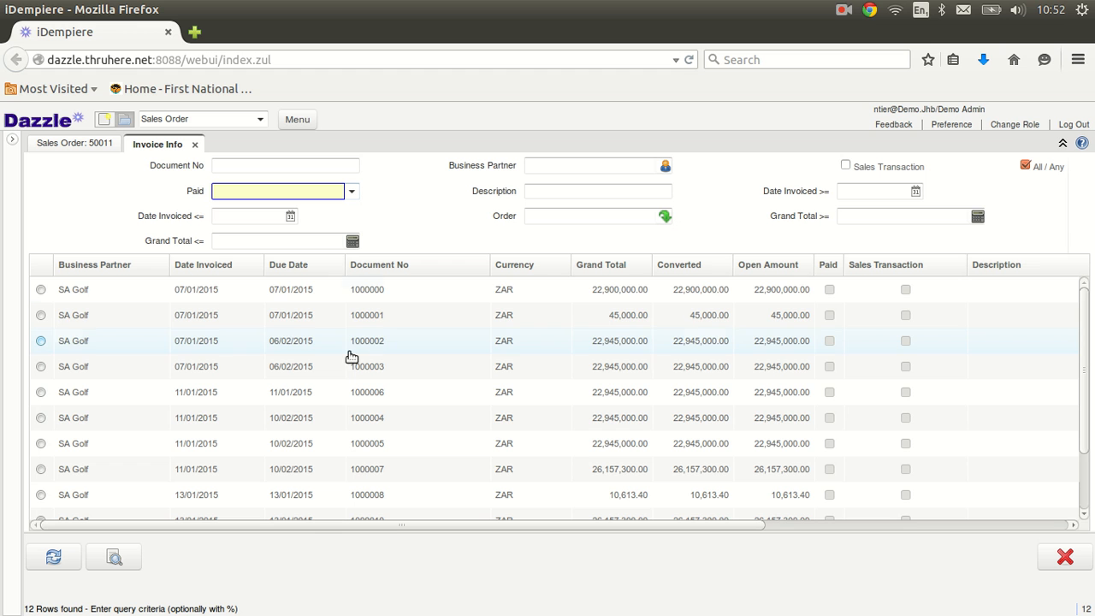
Step: Open vendor invoice 1000001, then close it without saving changes
click(193, 321)
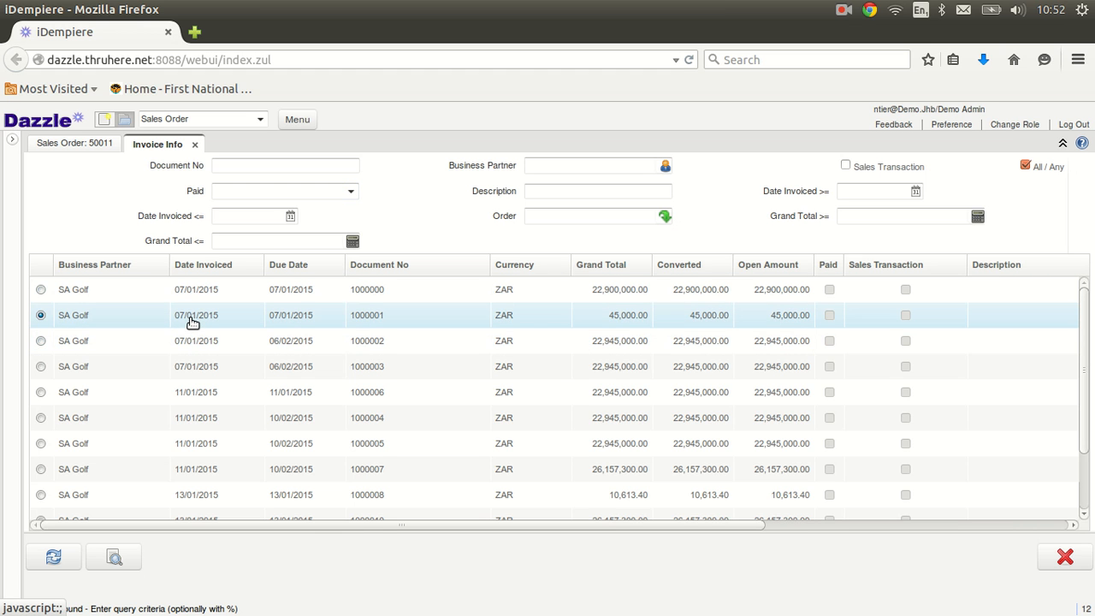
double_click(192, 321)
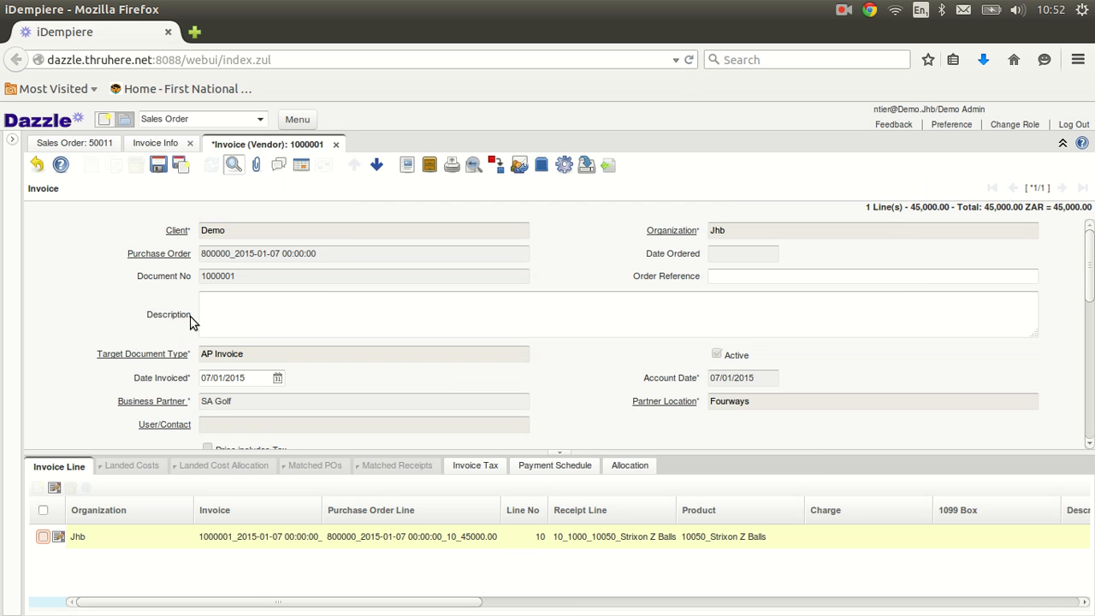
click(336, 145)
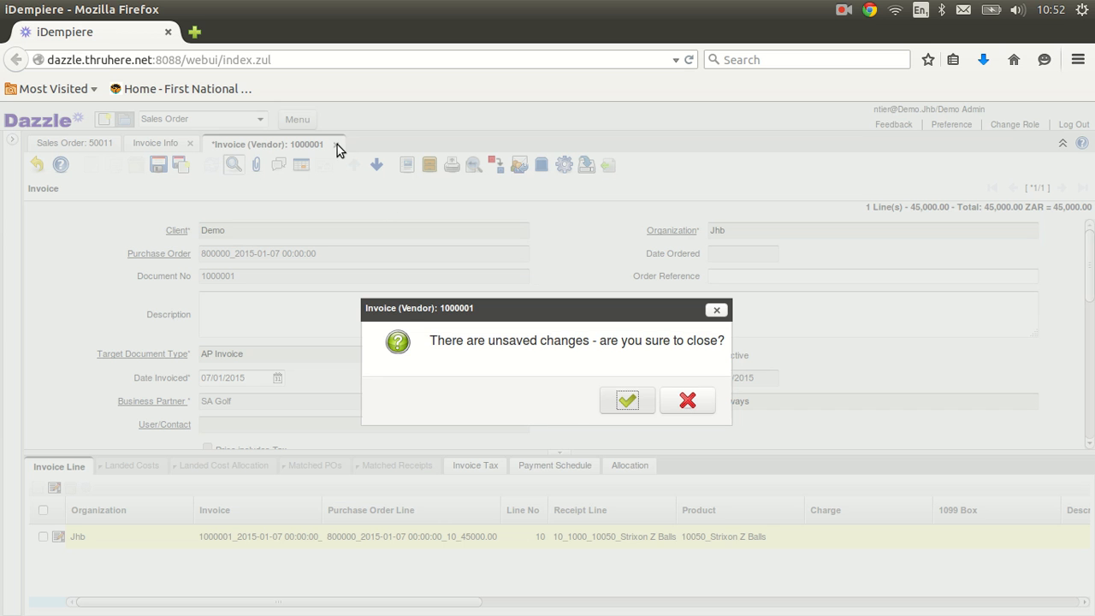
click(628, 402)
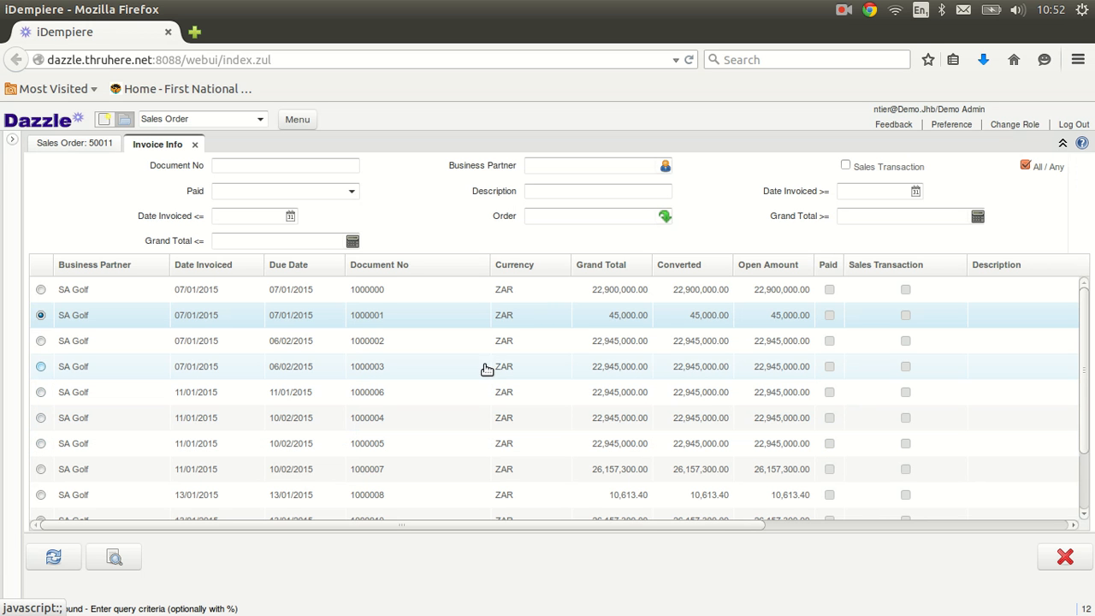
key(alt+Tab)
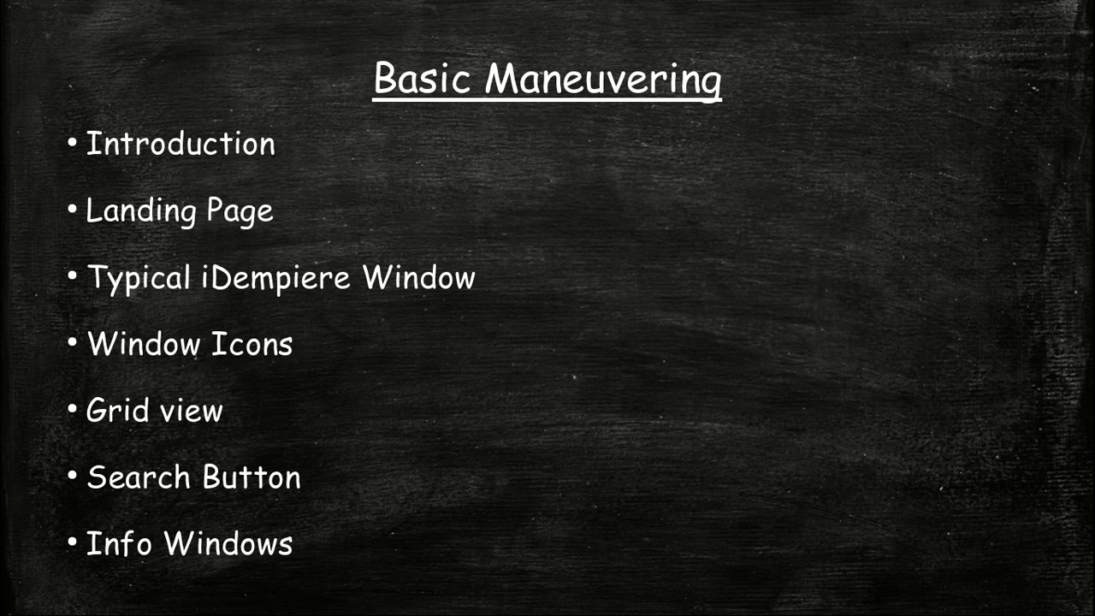
Step: Go back one slide to the Basic Maneuvering title slide crediting nTier Software Services
key(Left)
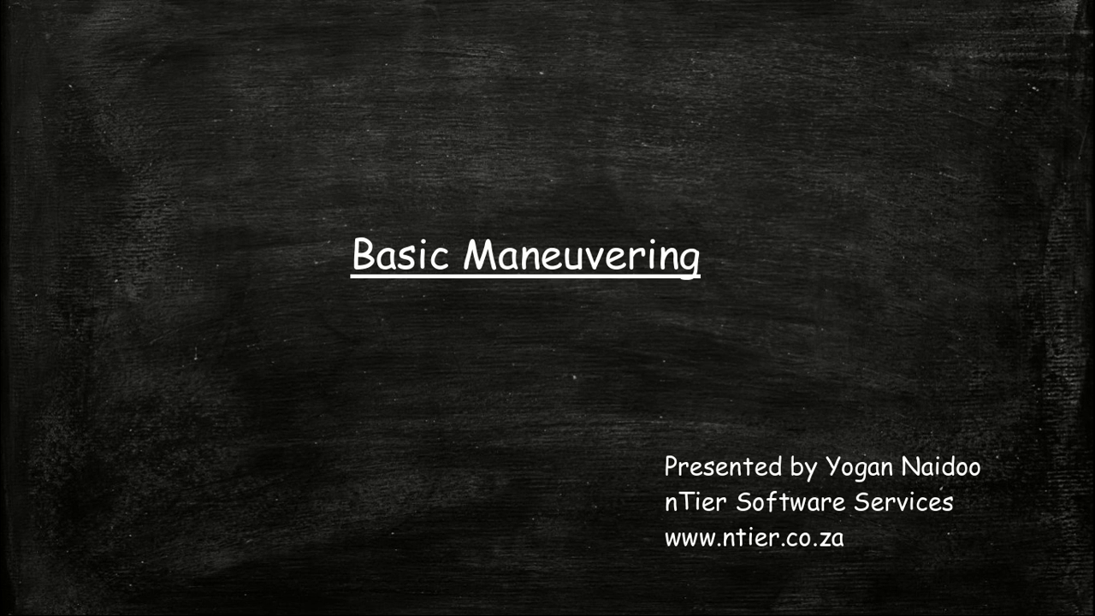